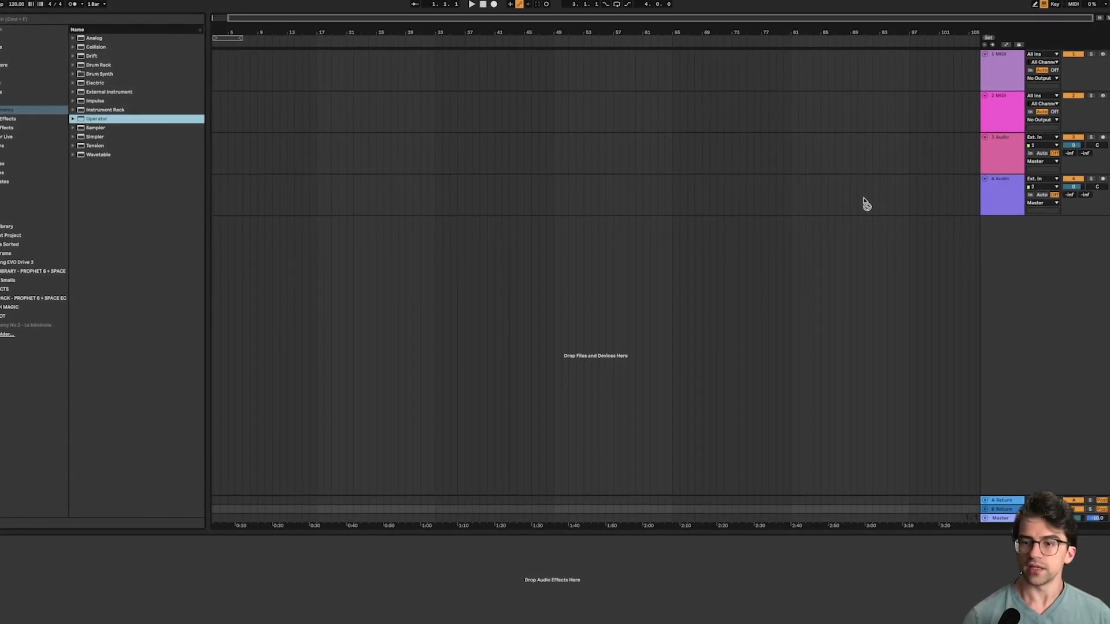
Load Operator onto a new track and switch off its oscillators B, C and D
key("Return")
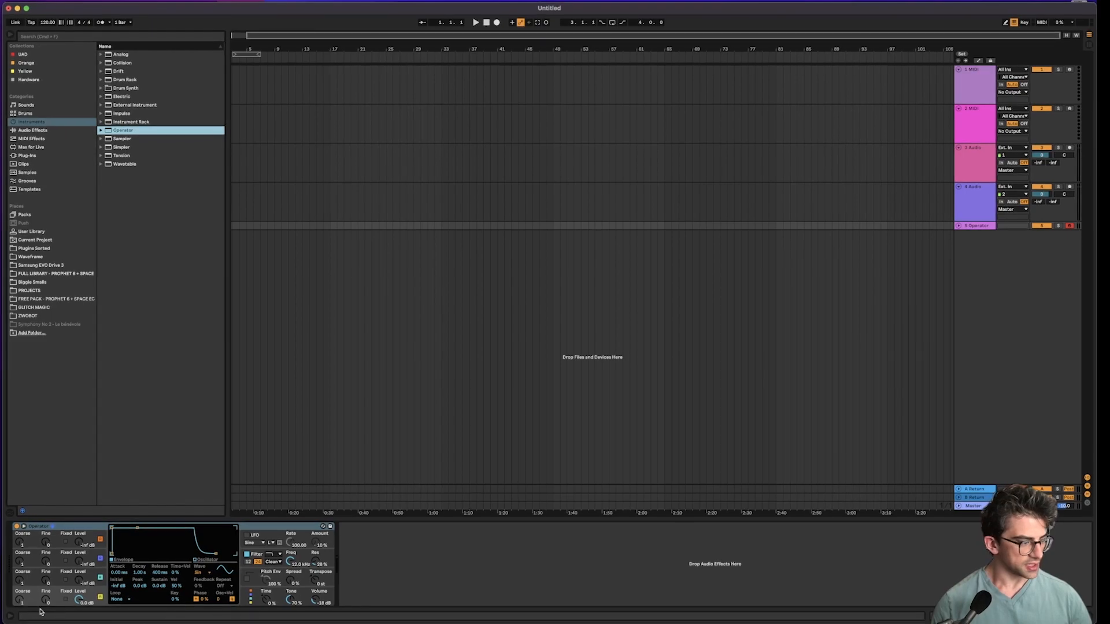
left_click(102, 578)
left_click(101, 559)
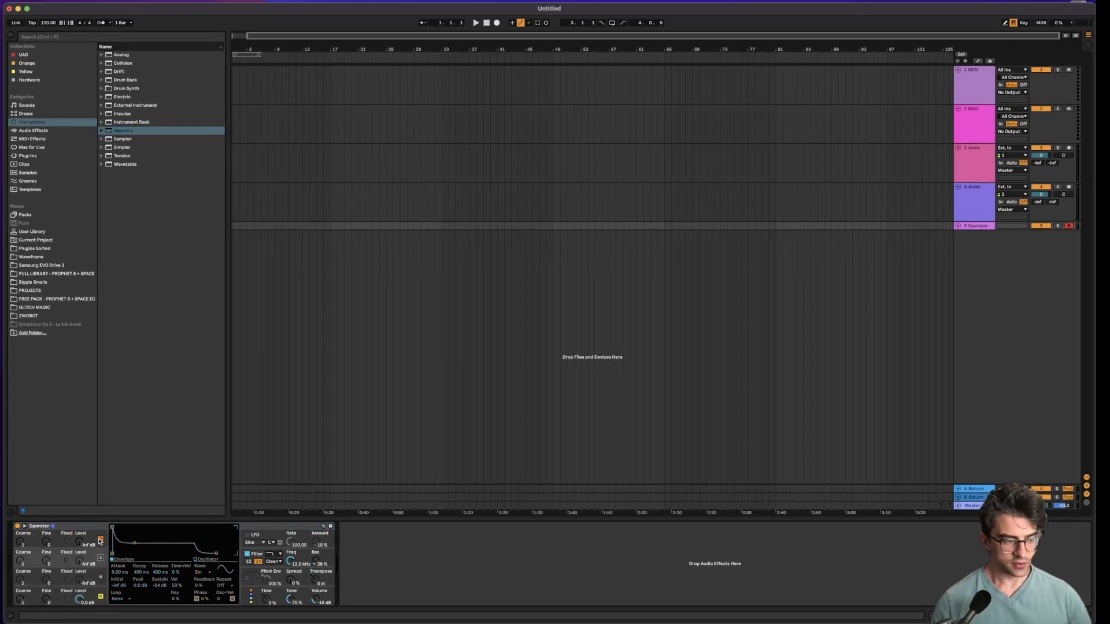
left_click(101, 540)
Set oscillator A's envelope to a decay of about 1.93 s, a sustain of -12 dB and a release of about 1.37 s
left_click(56, 601)
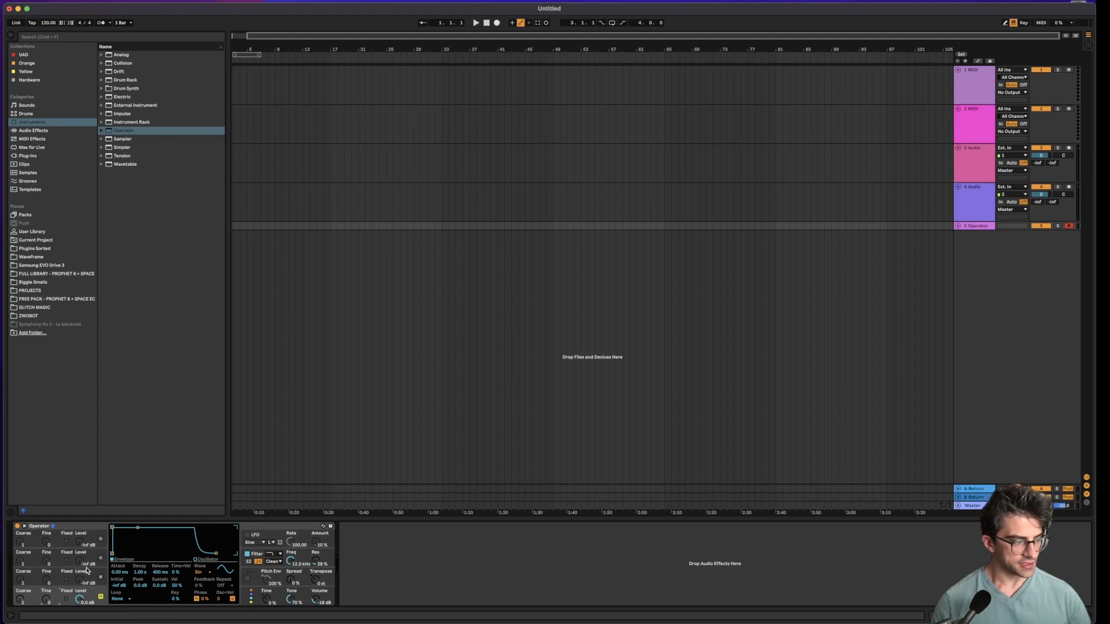
mouse_move(139, 572)
left_mouse_down()
mouse_move(140, 583)
mouse_move(139, 563)
left_mouse_up()
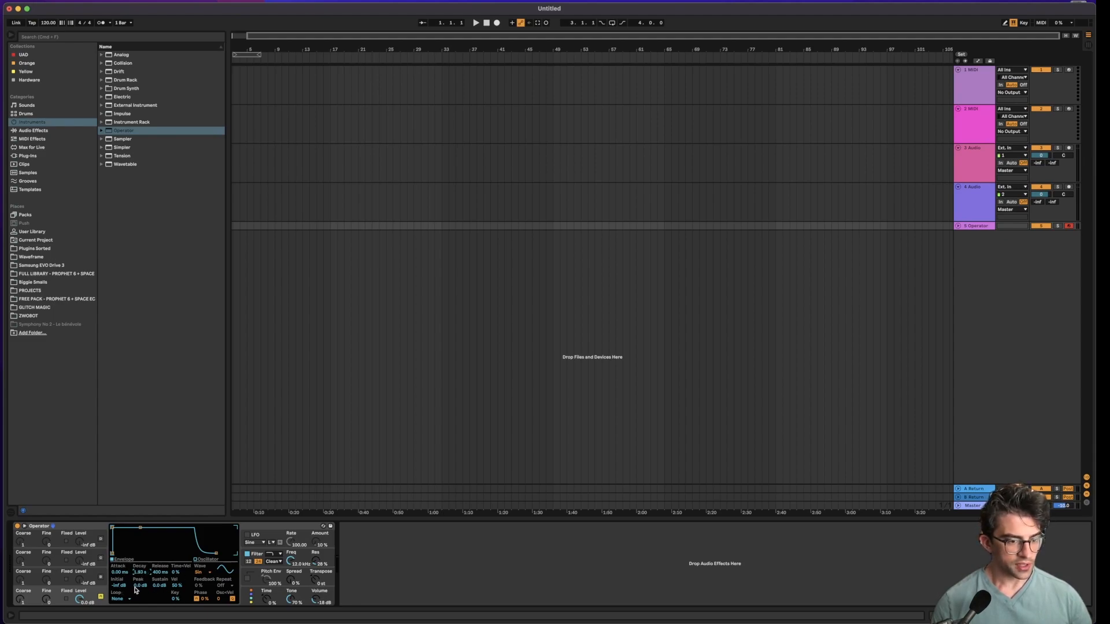
left_click_drag(159, 586, 159, 613)
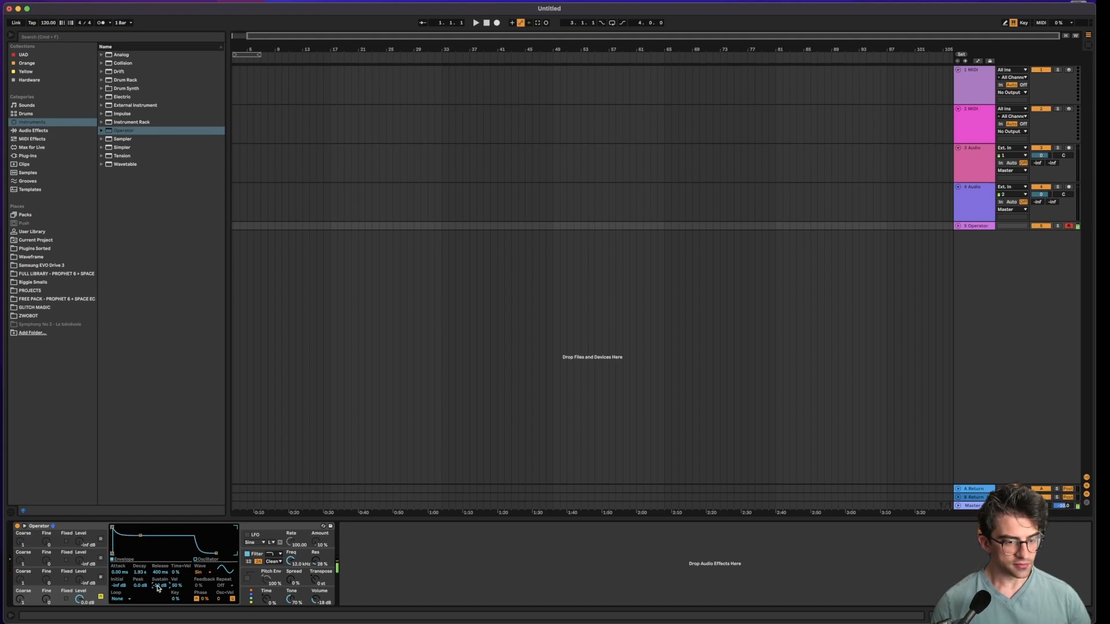
key("z")
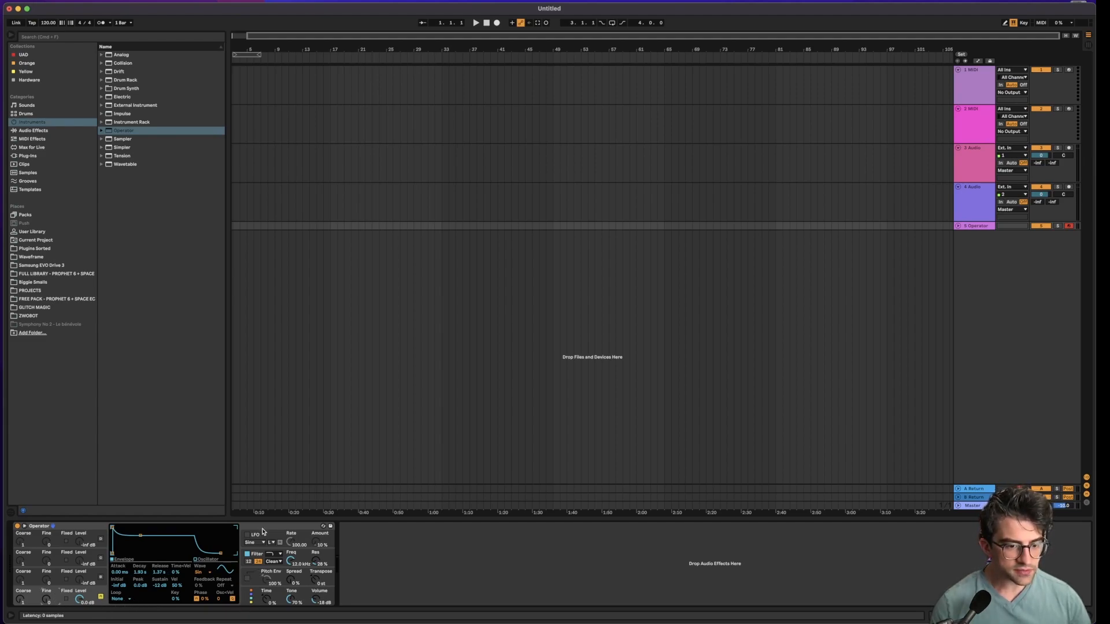
Limit Operator to 1 voice in its global settings
left_click(251, 600)
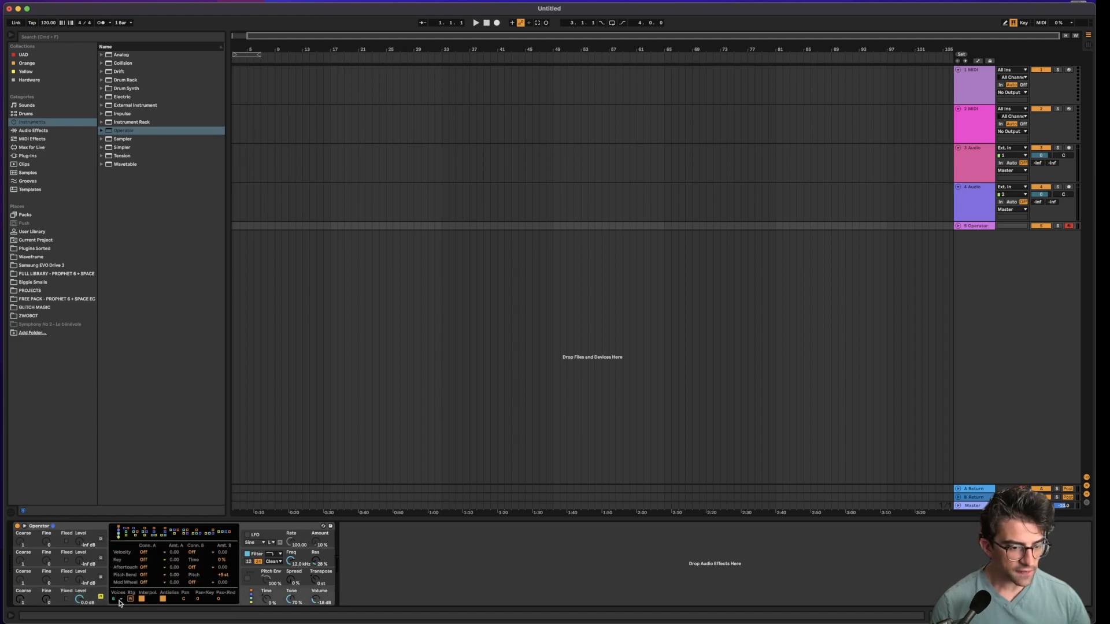
left_click(119, 601)
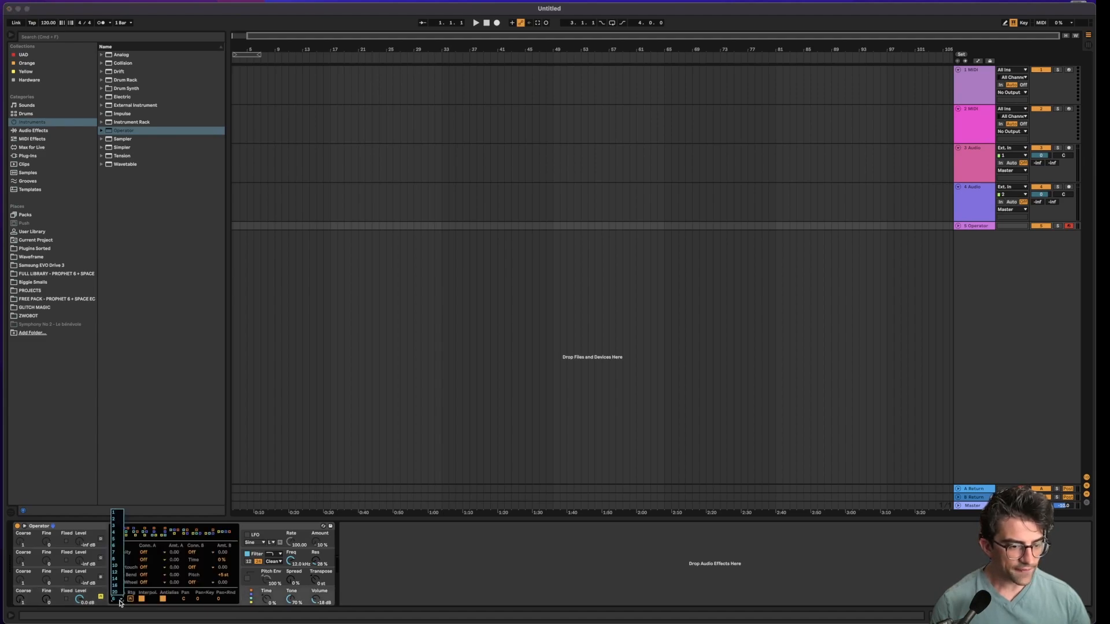
left_click(113, 519)
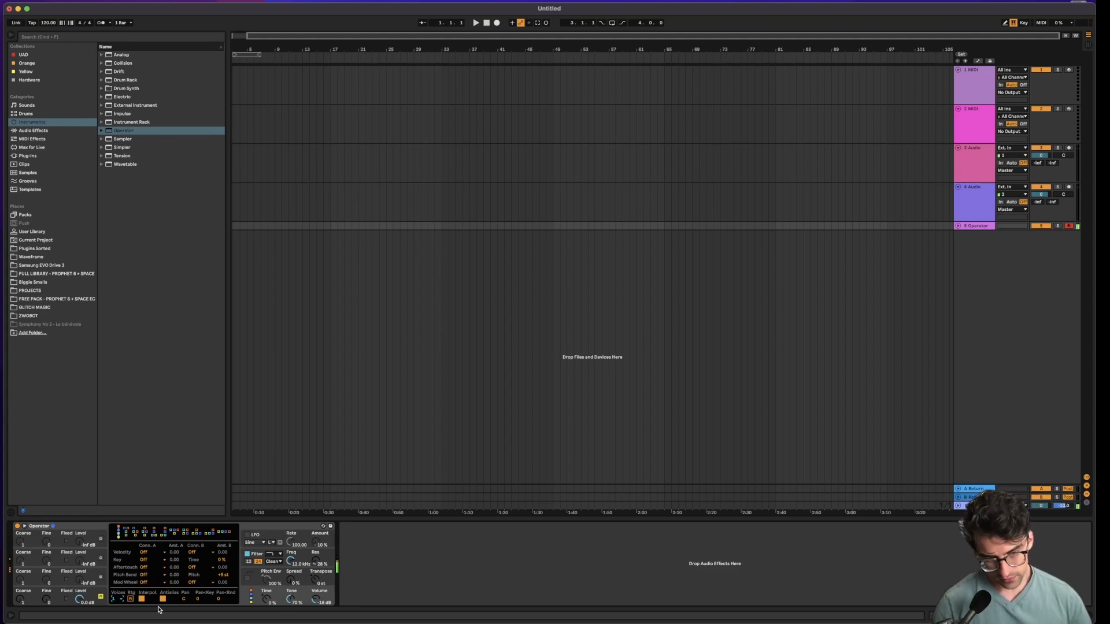
left_click(120, 599)
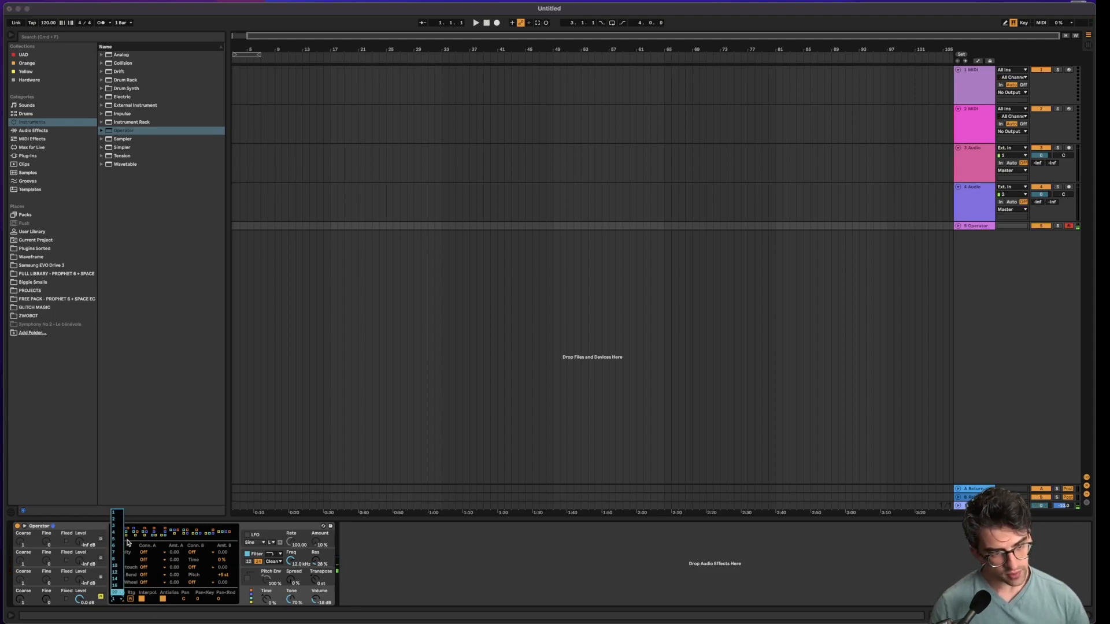
left_click(115, 519)
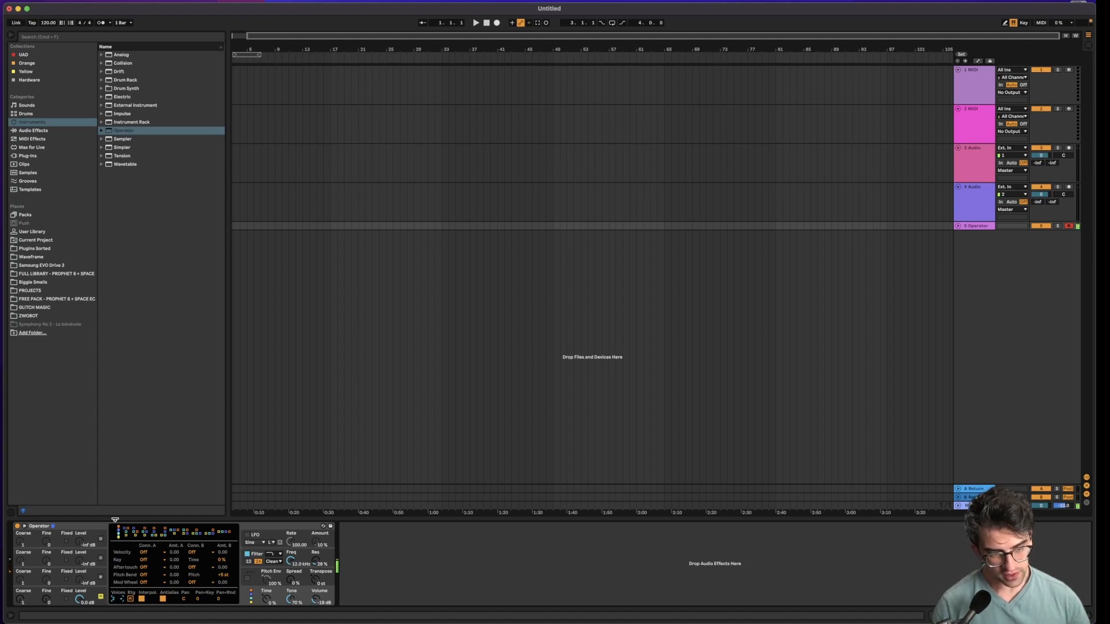
left_click(122, 598)
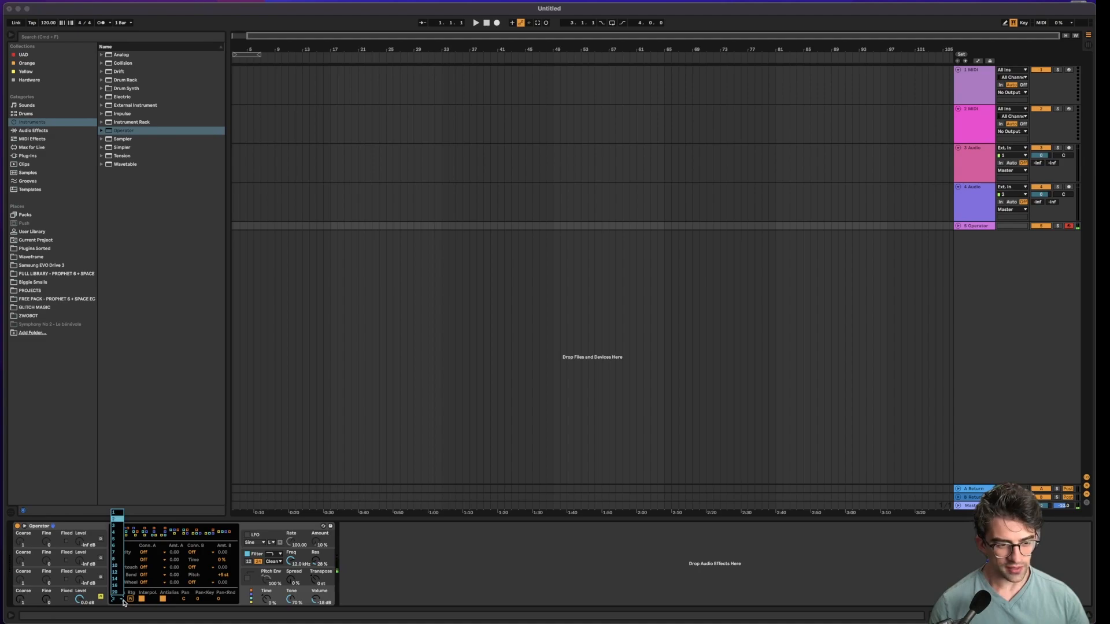
left_click(116, 513)
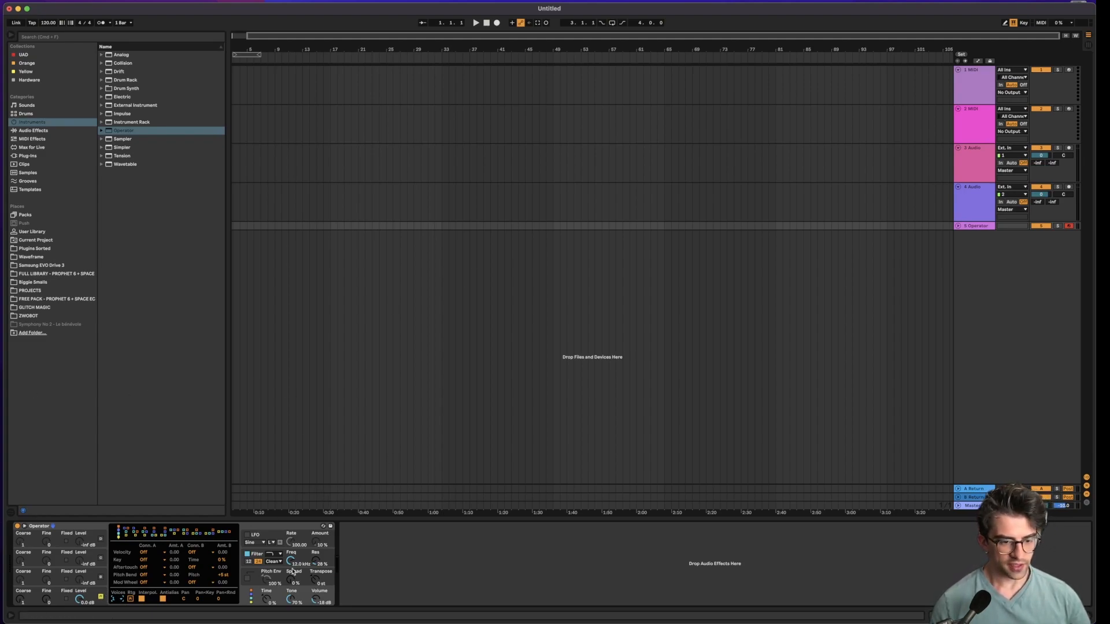
Enable Operator's pitch envelope and shorten its decay to about 80.1 ms
left_click(256, 580)
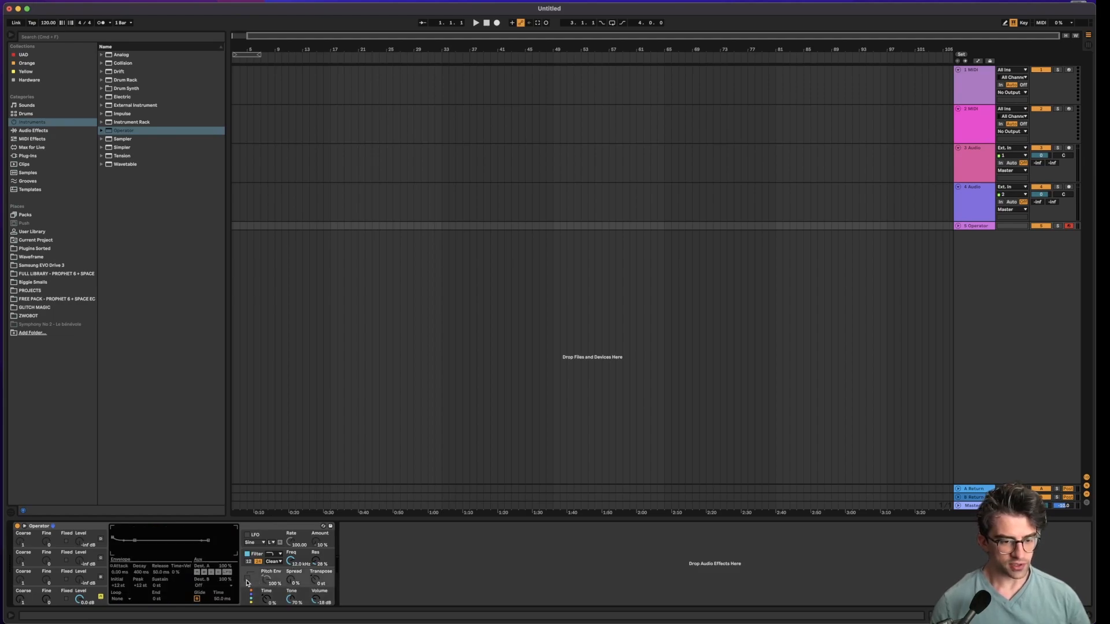
left_click(247, 579)
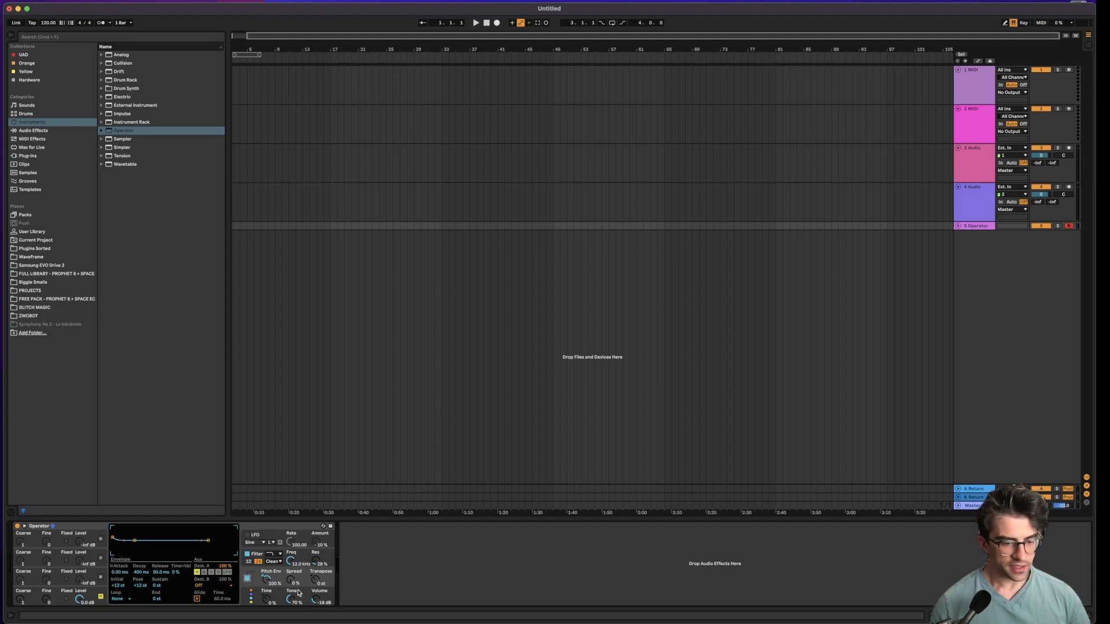
left_click(140, 572)
left_click_drag(140, 572, 145, 585)
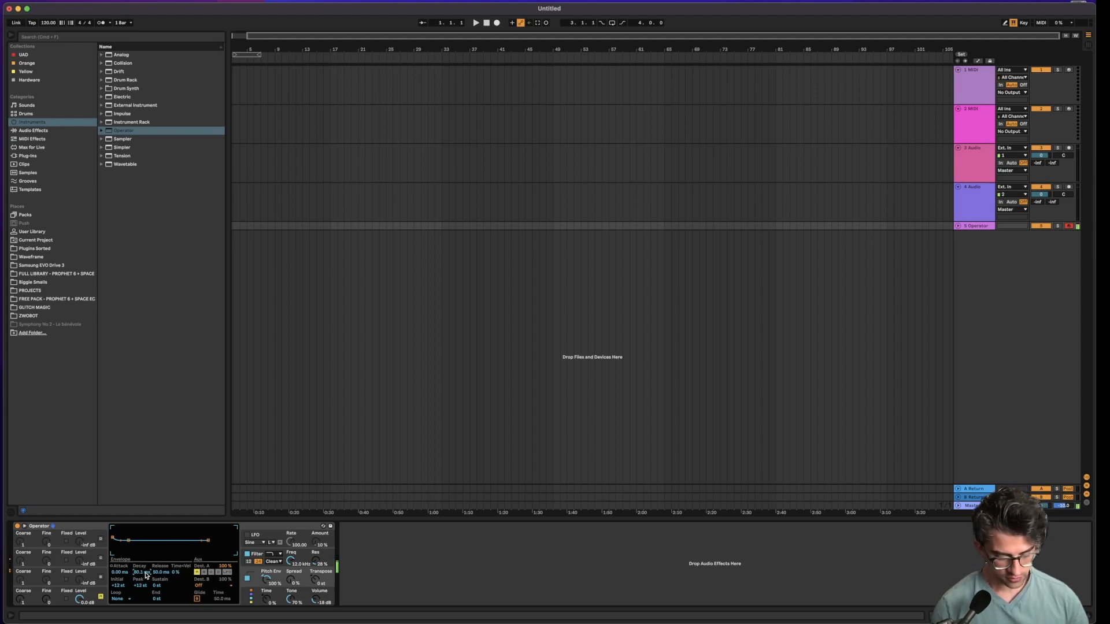
key("z")
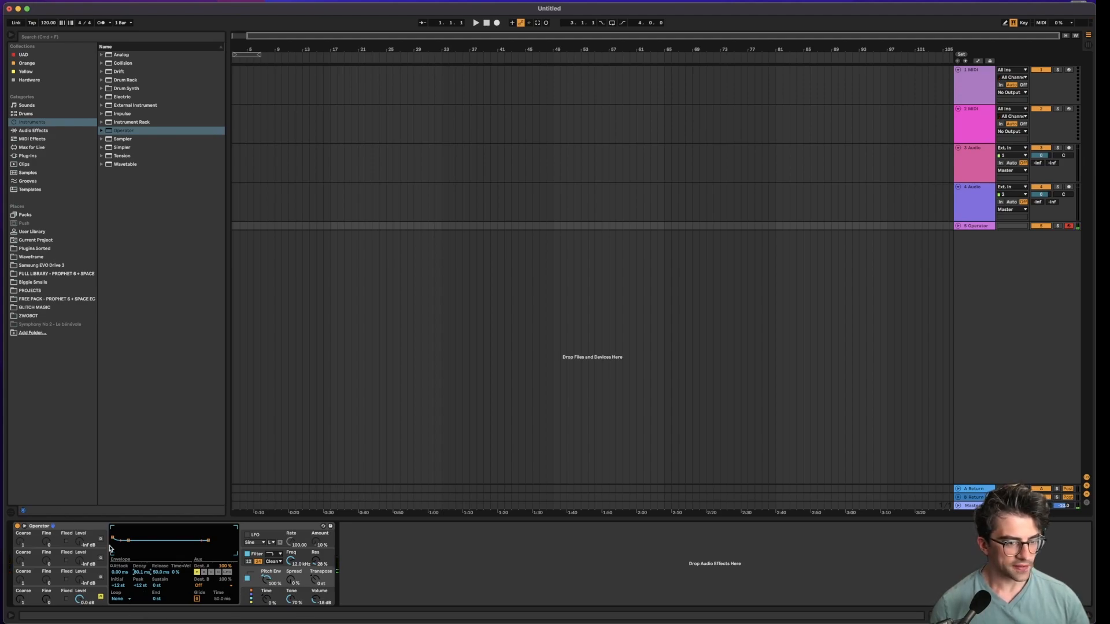
Try a pitch envelope with a peak of about +41 st and a sustain of -4 st, and undo it
mouse_move(113, 537)
left_mouse_down()
mouse_move(112, 527)
mouse_move(112, 539)
mouse_move(149, 543)
mouse_move(114, 533)
left_mouse_up()
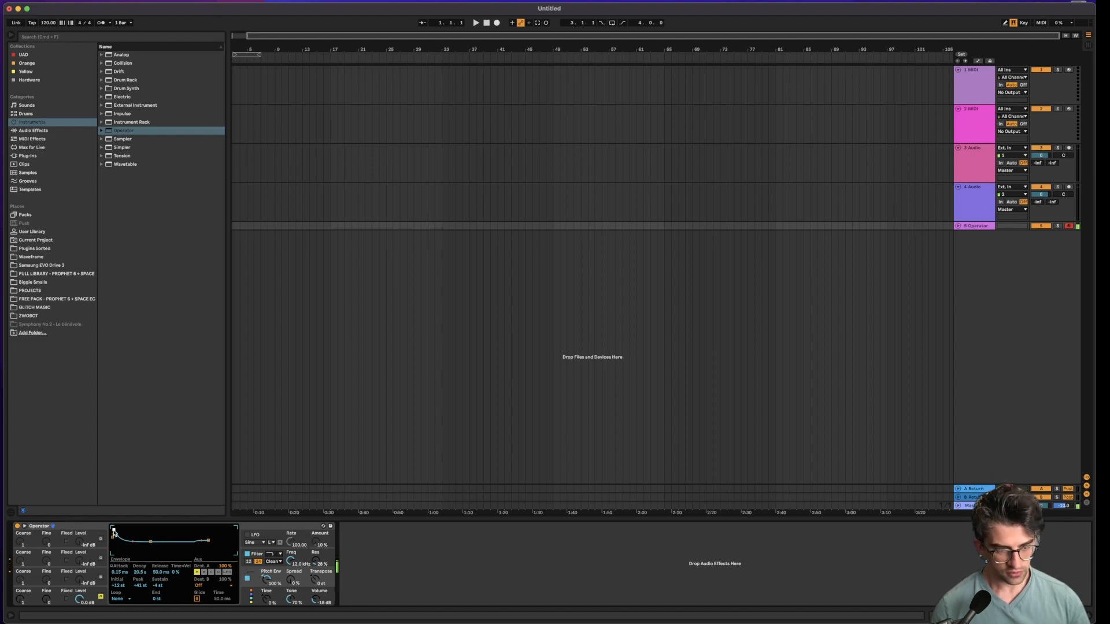
key("z")
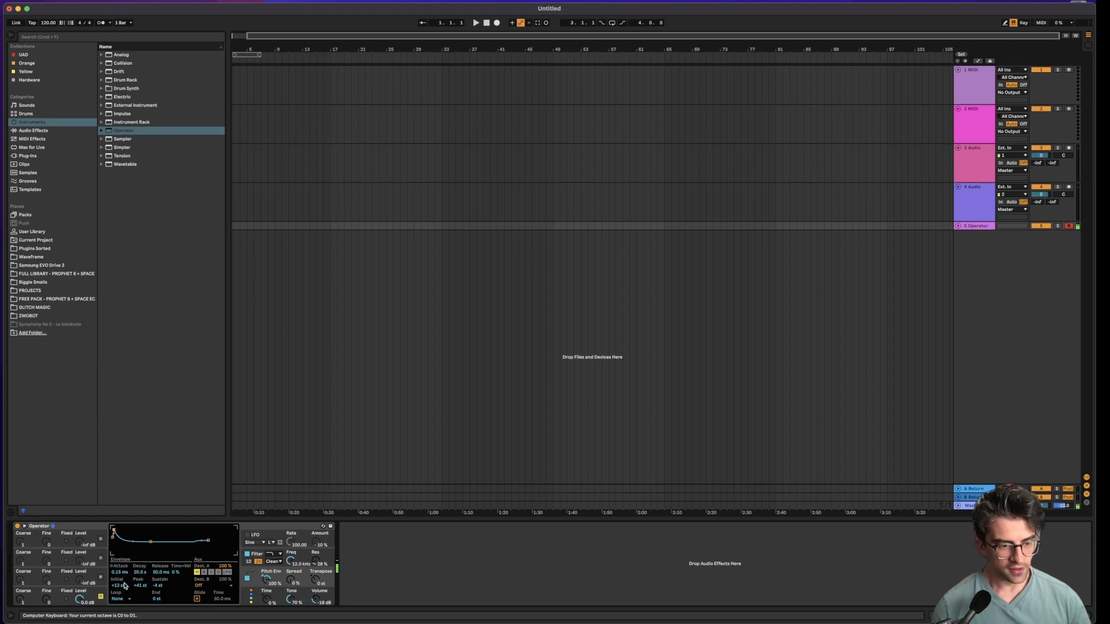
key("super+z")
key("super+z")
key("super+z")
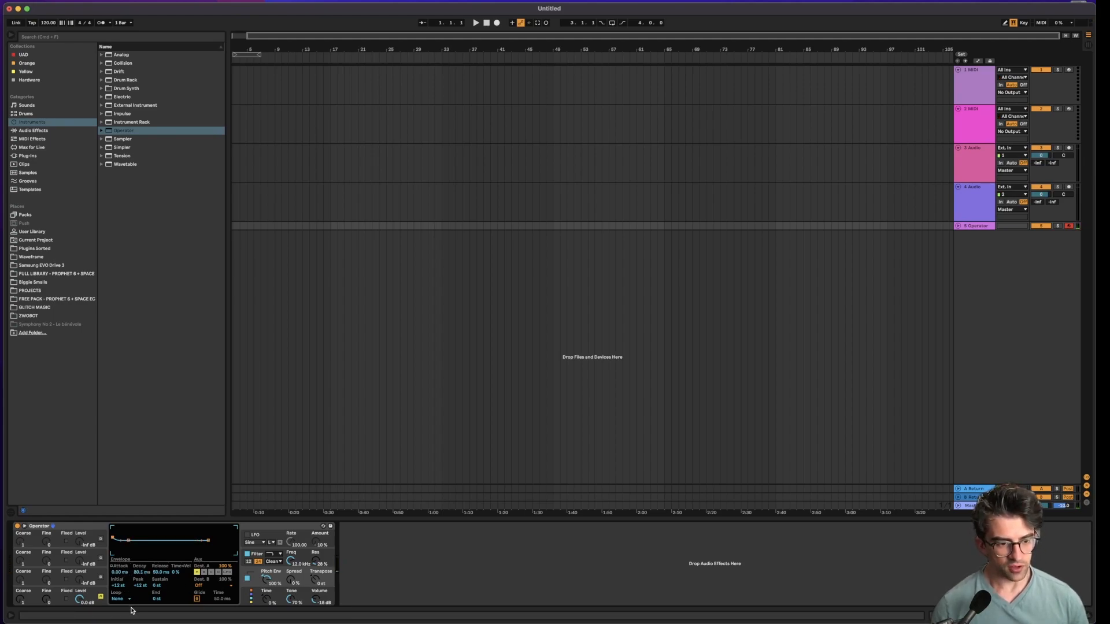
Play notes in a lower octave to audition the pitch envelope
key("a")
key("z")
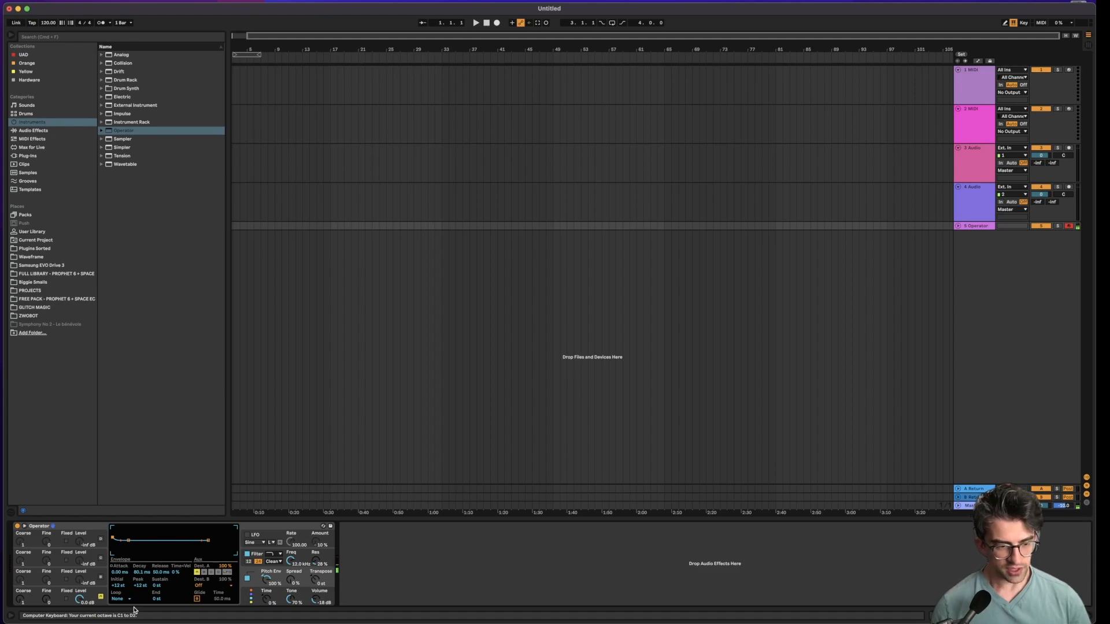
key("a")
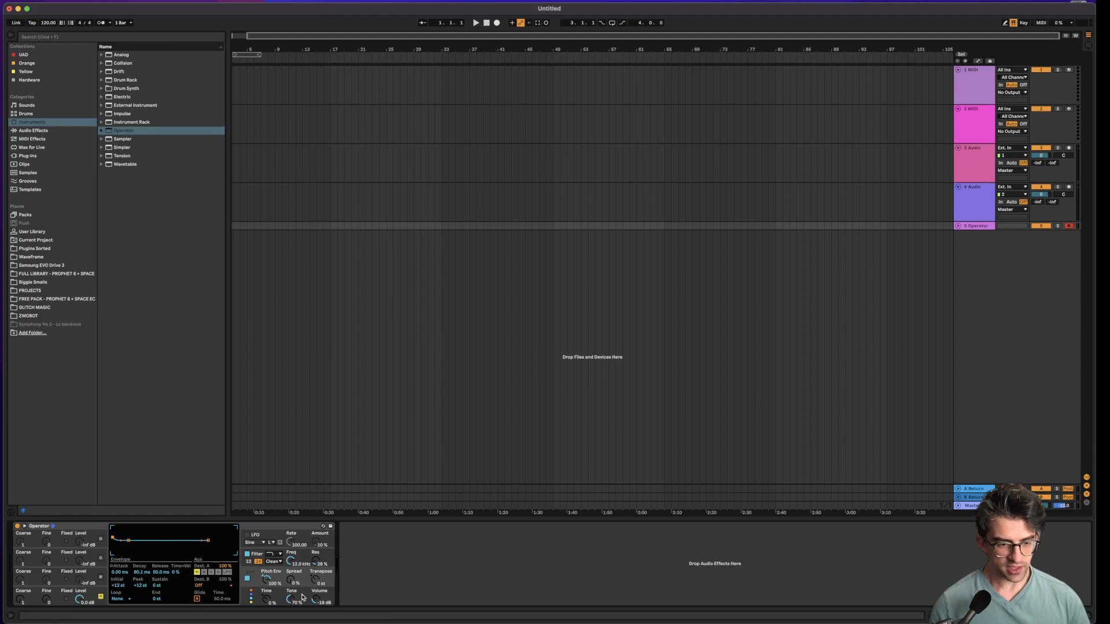
Turn on Glide in the pitch envelope settings, lengthen the glide time, and audition it with low notes
left_click(197, 599)
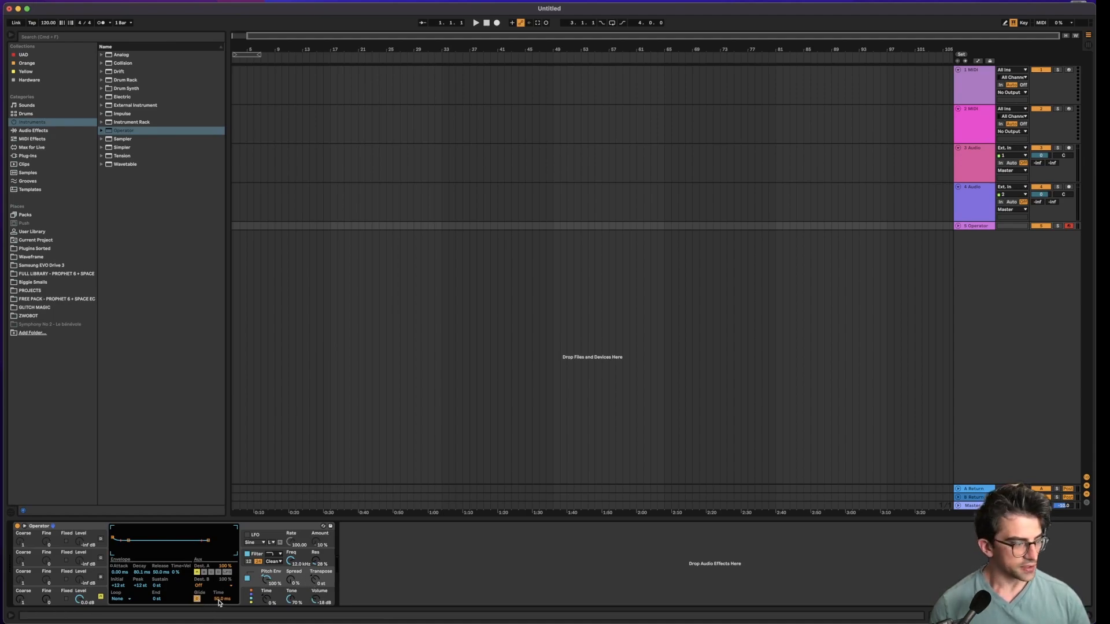
left_click(220, 599)
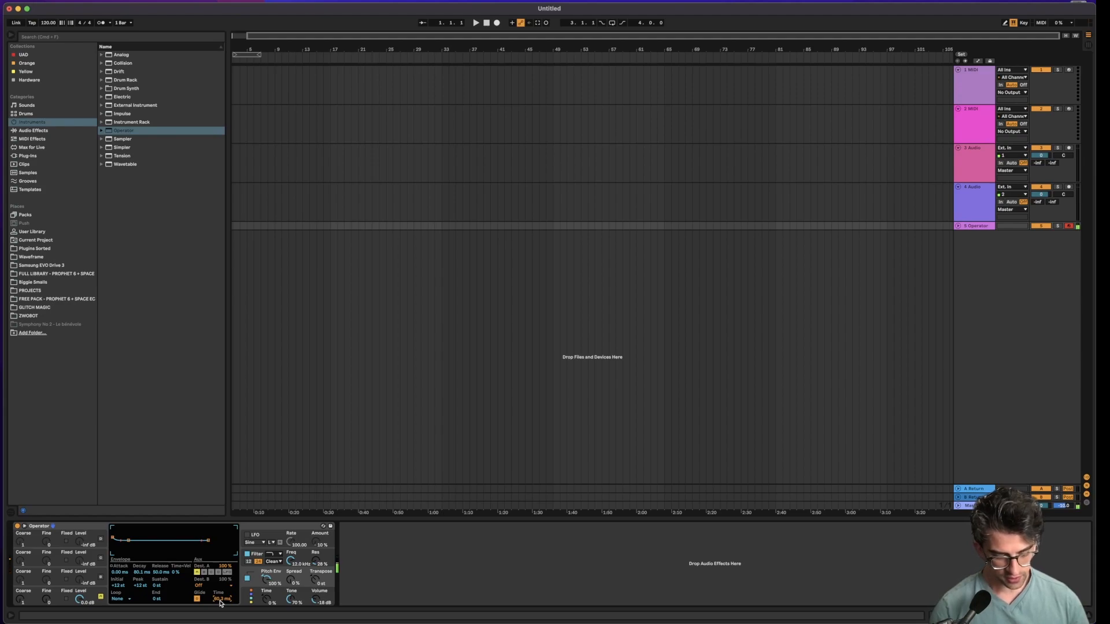
key("z")
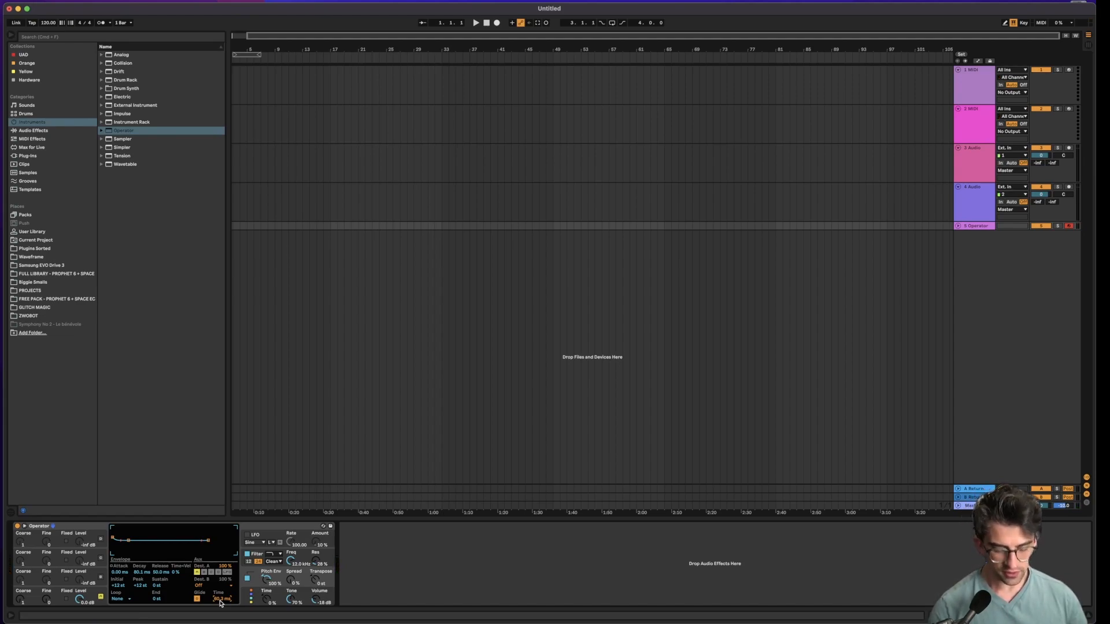
key("super+comma")
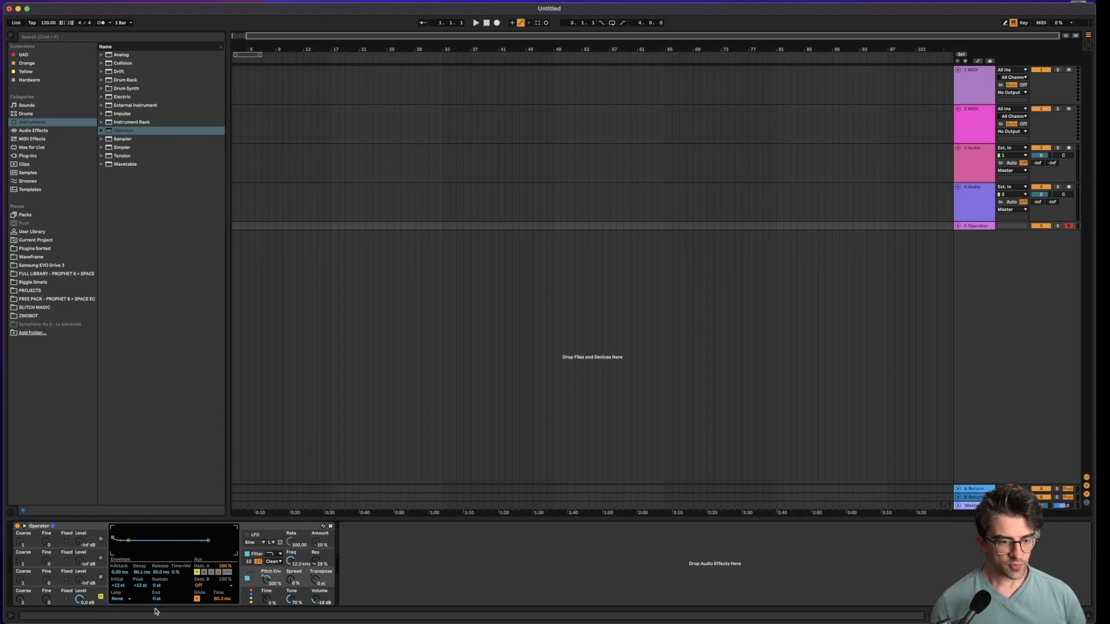
key("z")
key("a")
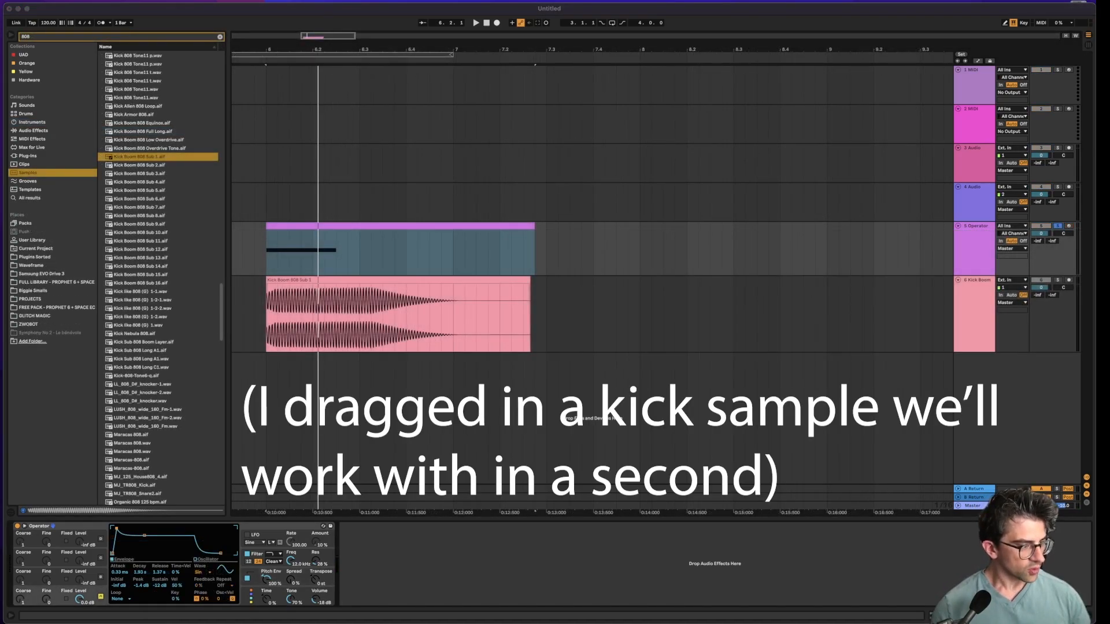
Fold the Kick Boom track, take the Operator track out of solo, and select the Operator MIDI clip
left_click(971, 319)
left_click(957, 279)
left_click(1057, 226)
left_click(272, 227)
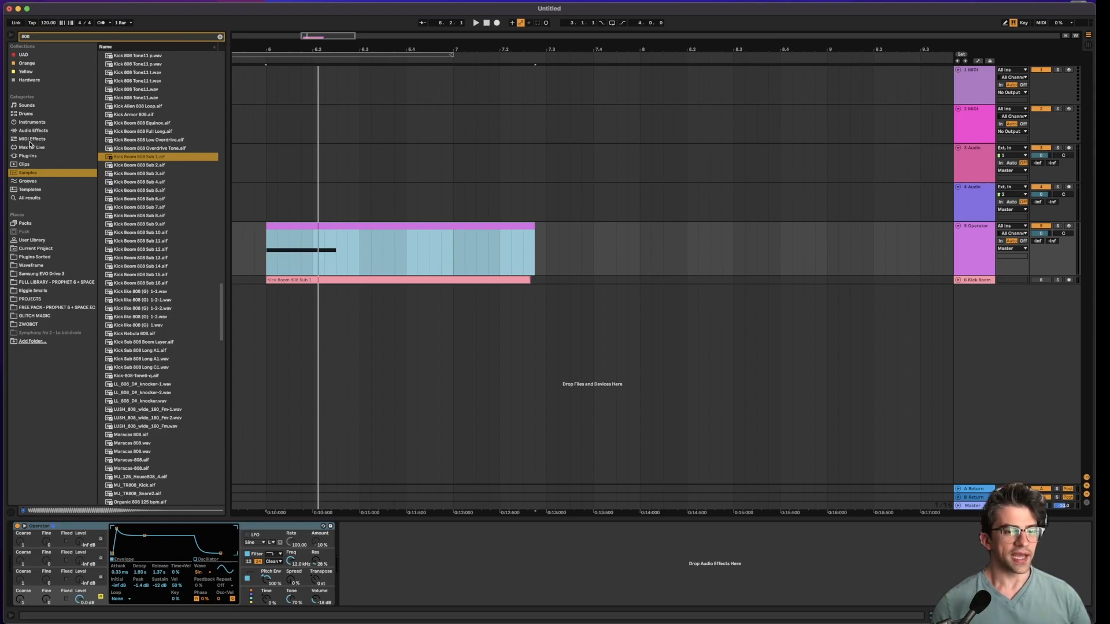
Search the audio effects for "pedal" and add the Pedal effect after Operator
left_click(220, 37)
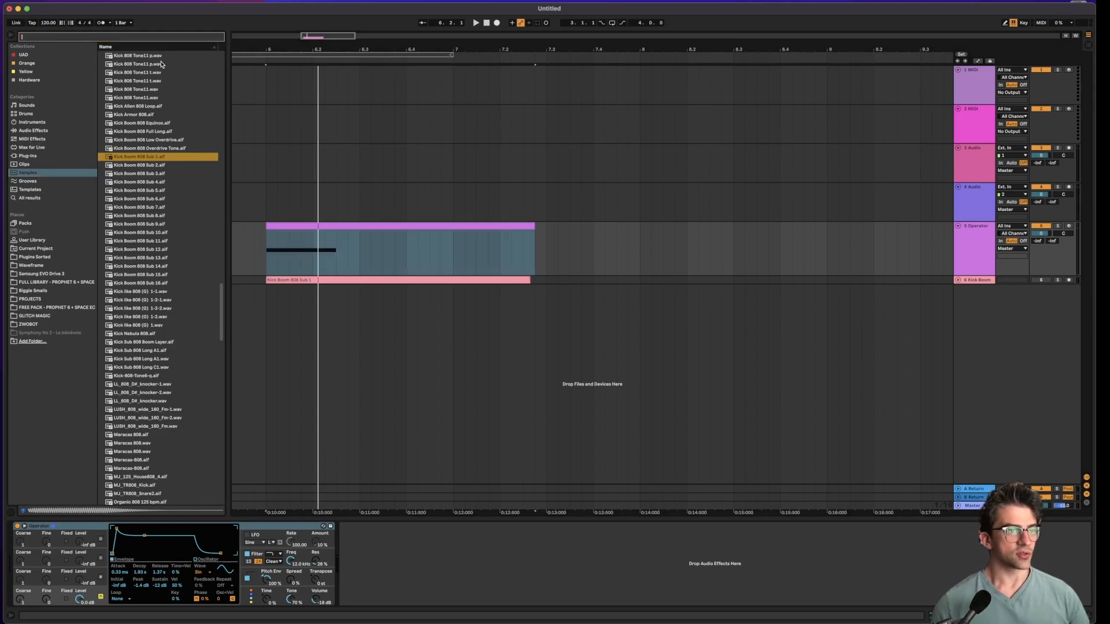
left_click(35, 131)
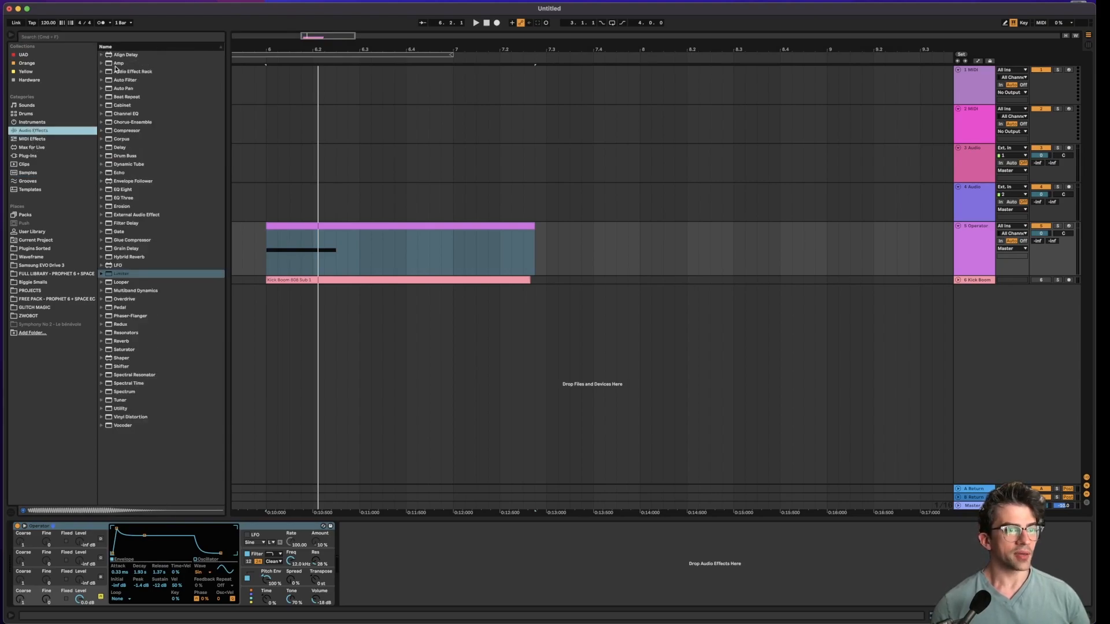
left_click(69, 37)
type("pedal")
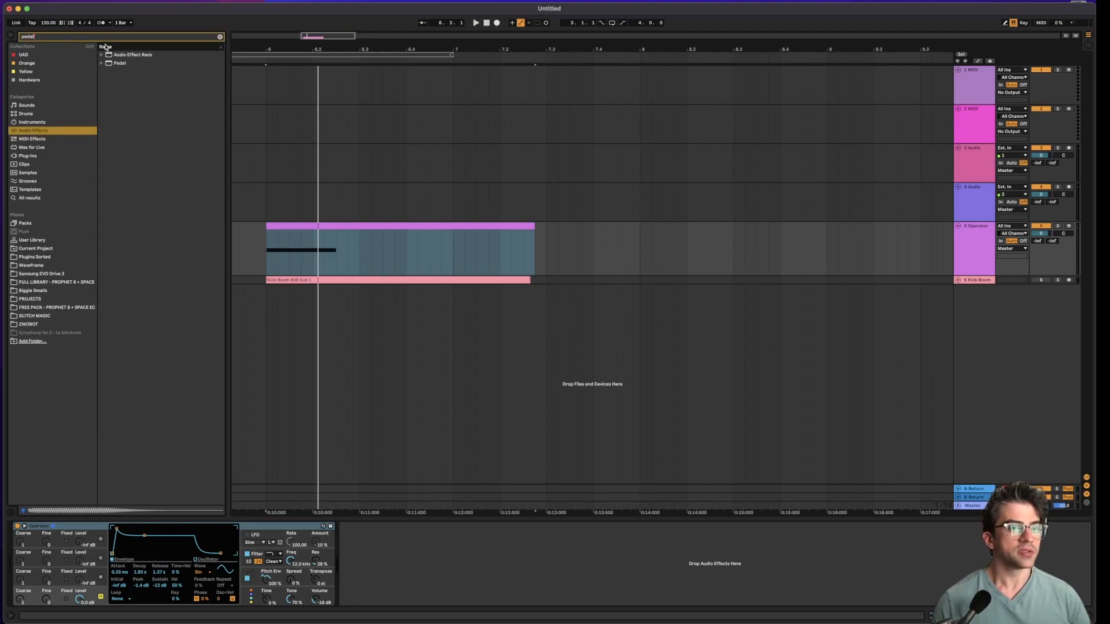
left_click_drag(111, 65, 394, 575)
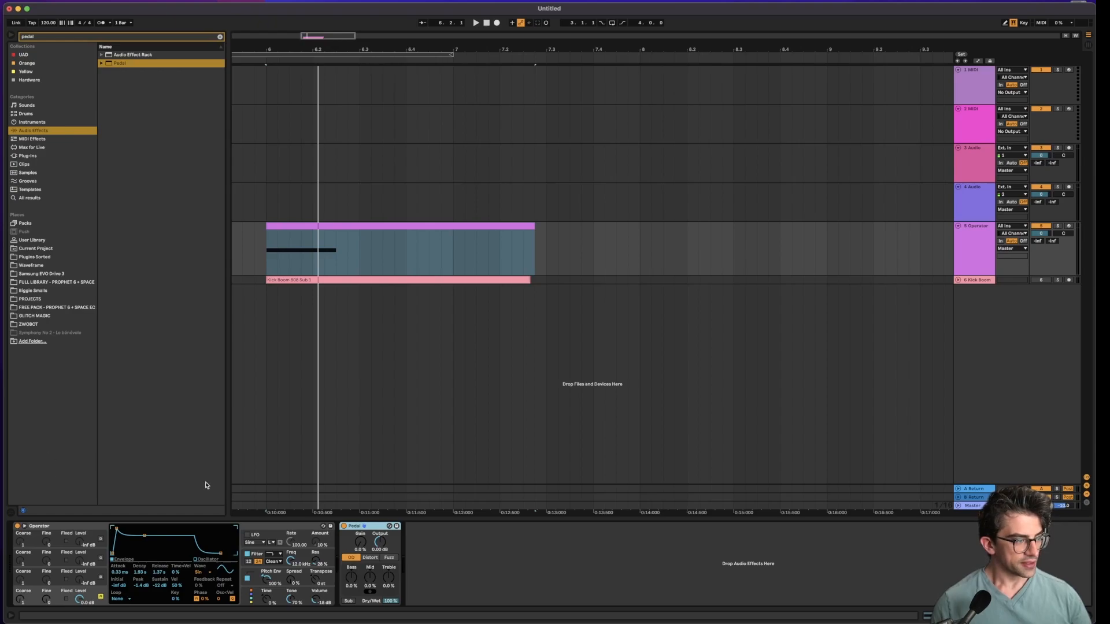
Set the Pedal effect to Fuzz with about 37% gain, and increase the height of the Operator track
left_click(388, 559)
left_click_drag(360, 546, 360, 537)
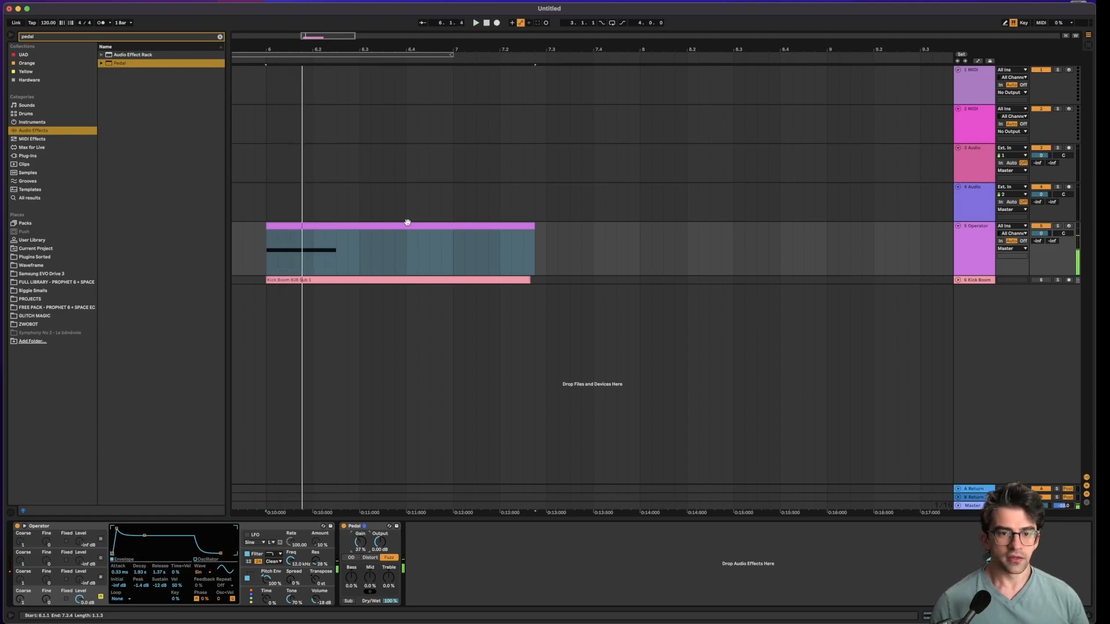
left_click(377, 225)
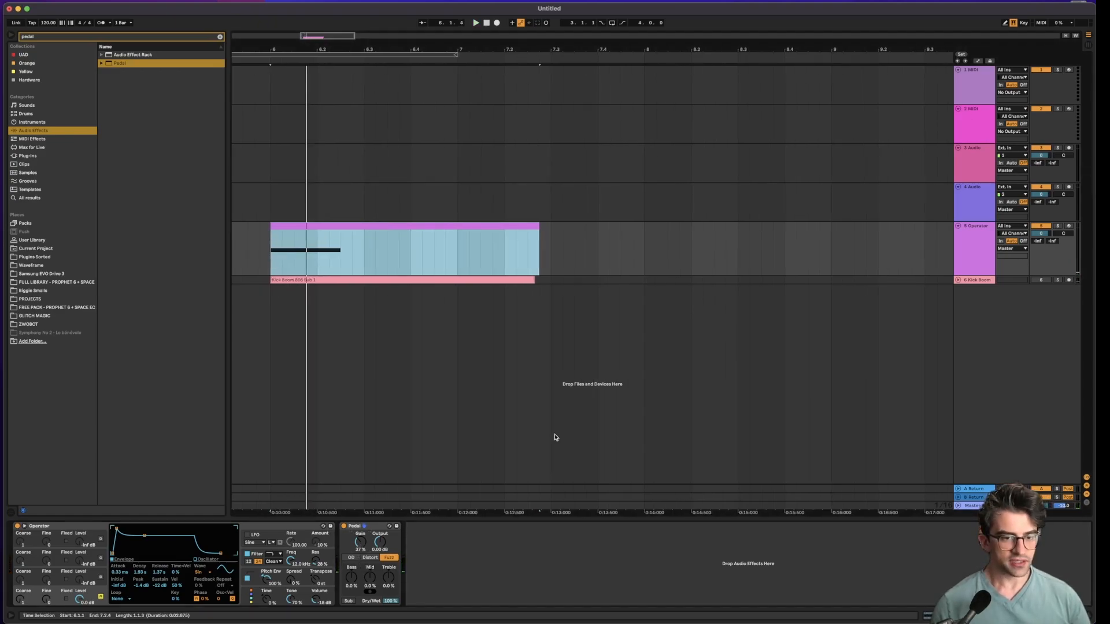
left_click_drag(960, 274, 961, 304)
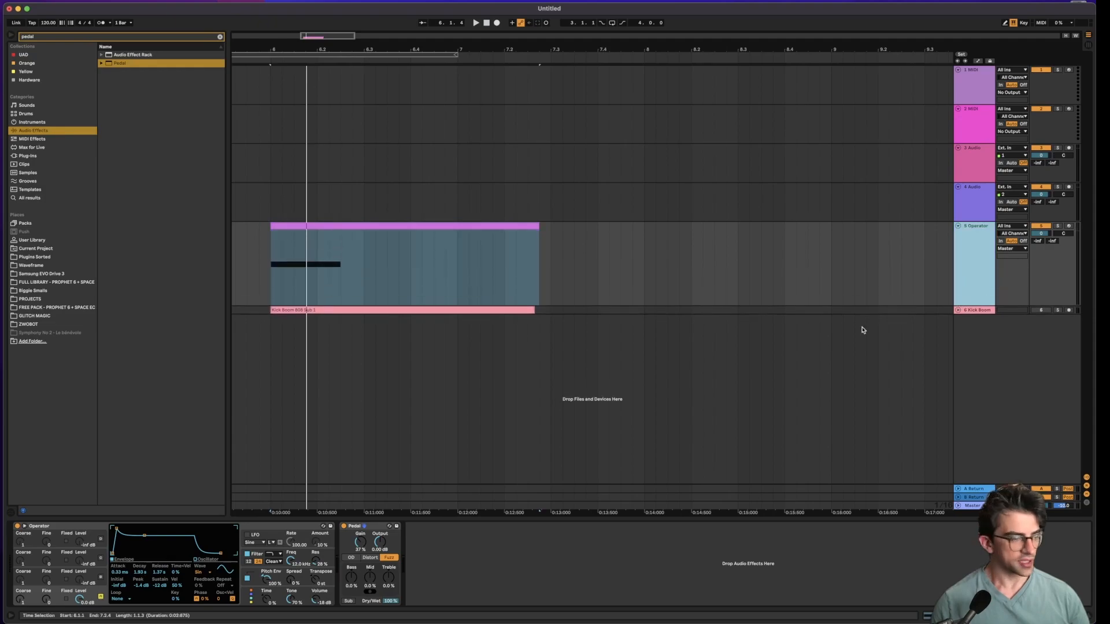
Compare the bass with Pedal bypassed and active, and transpose the Operator clip's G1 note down an octave to G0
left_click(344, 526)
left_click(343, 526)
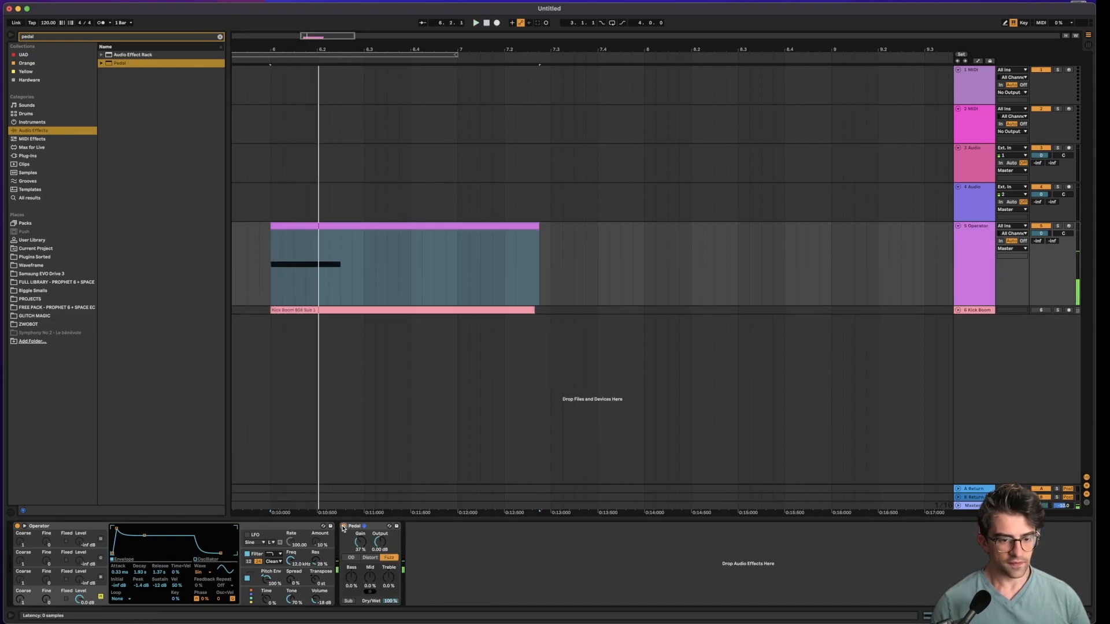
double_click(294, 226)
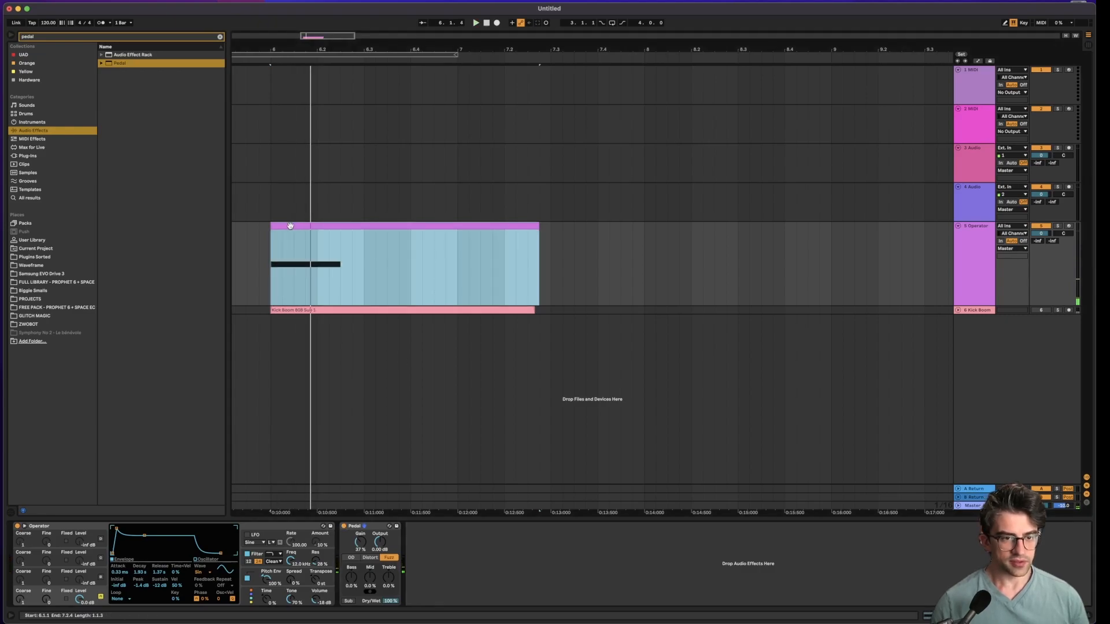
left_click(175, 449)
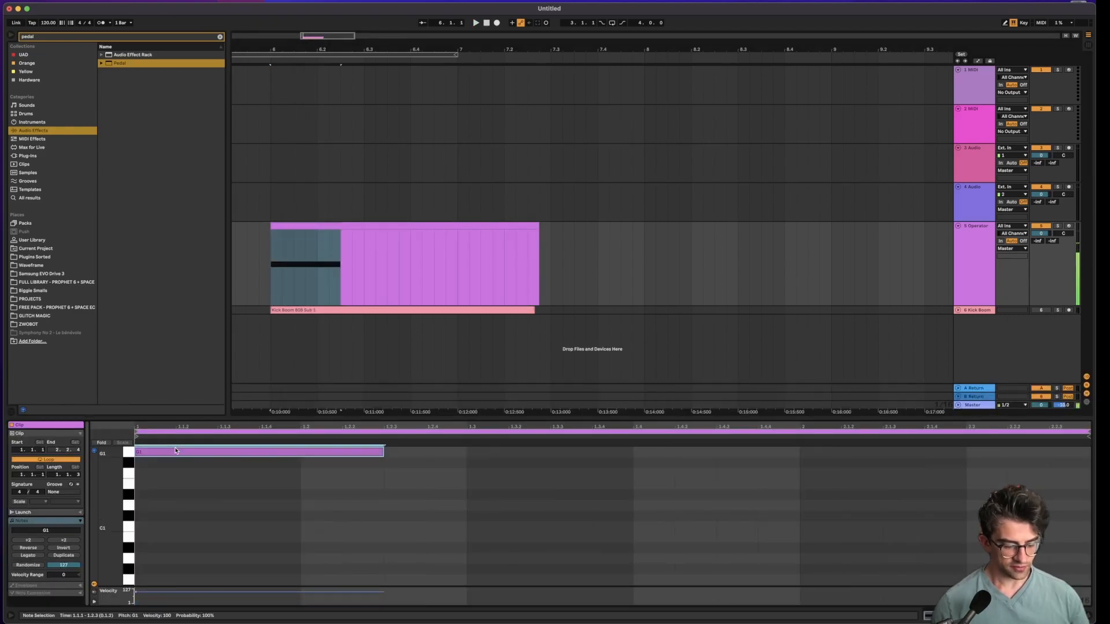
key("shift+Down")
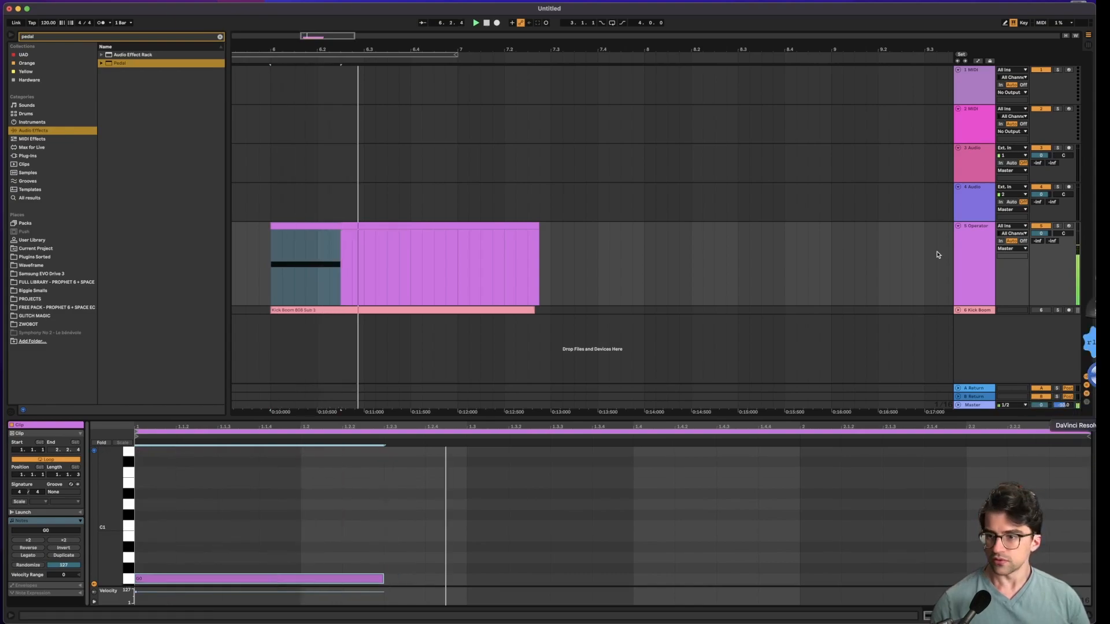
left_click(978, 253)
key("space")
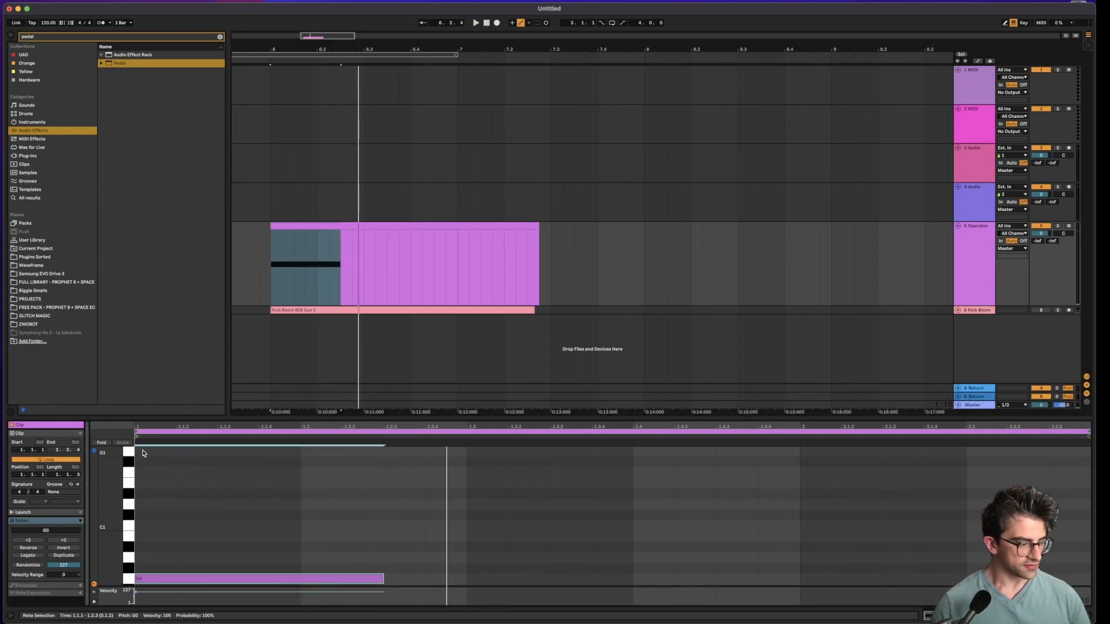
Audition the Pedal's Distort and OD types, trying OD gain at about 75% and about 48%
key("shift+Tab")
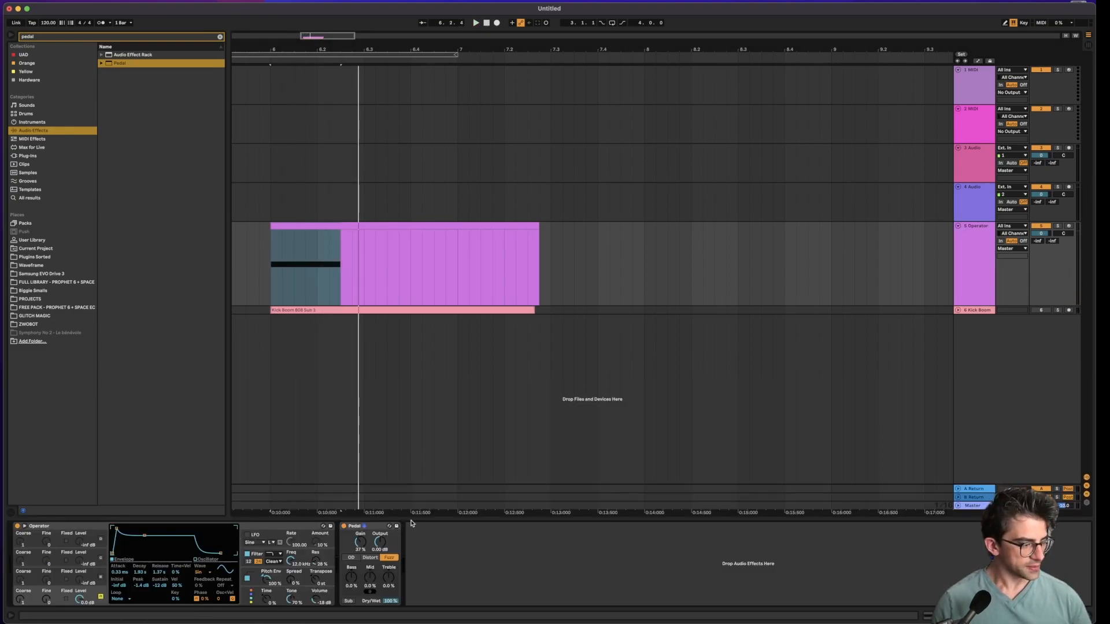
left_click(370, 558)
key("space")
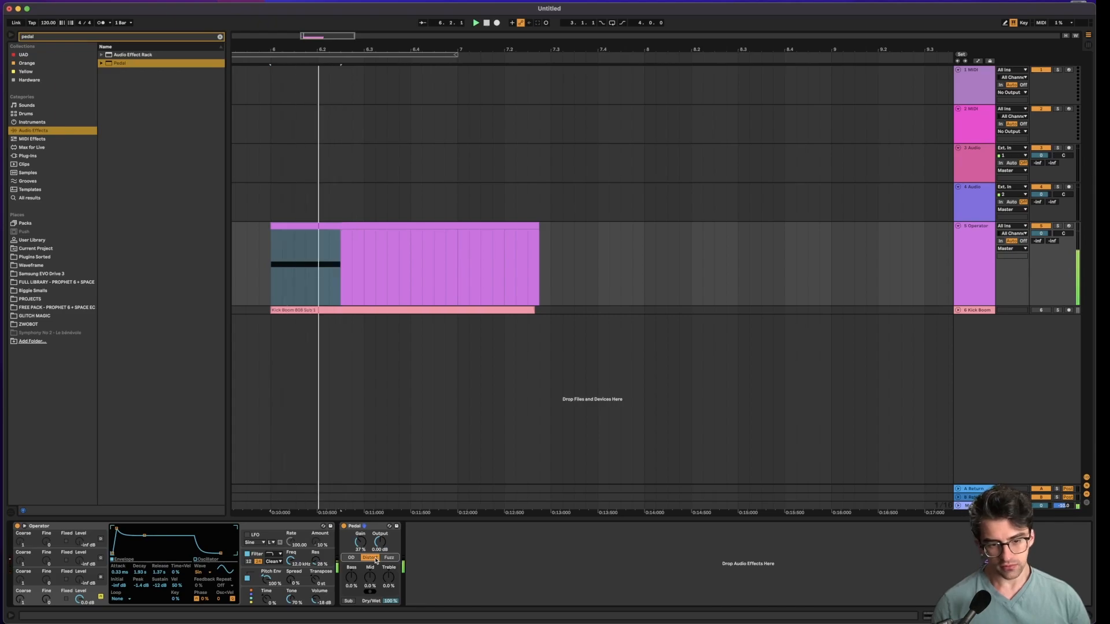
left_click(345, 557)
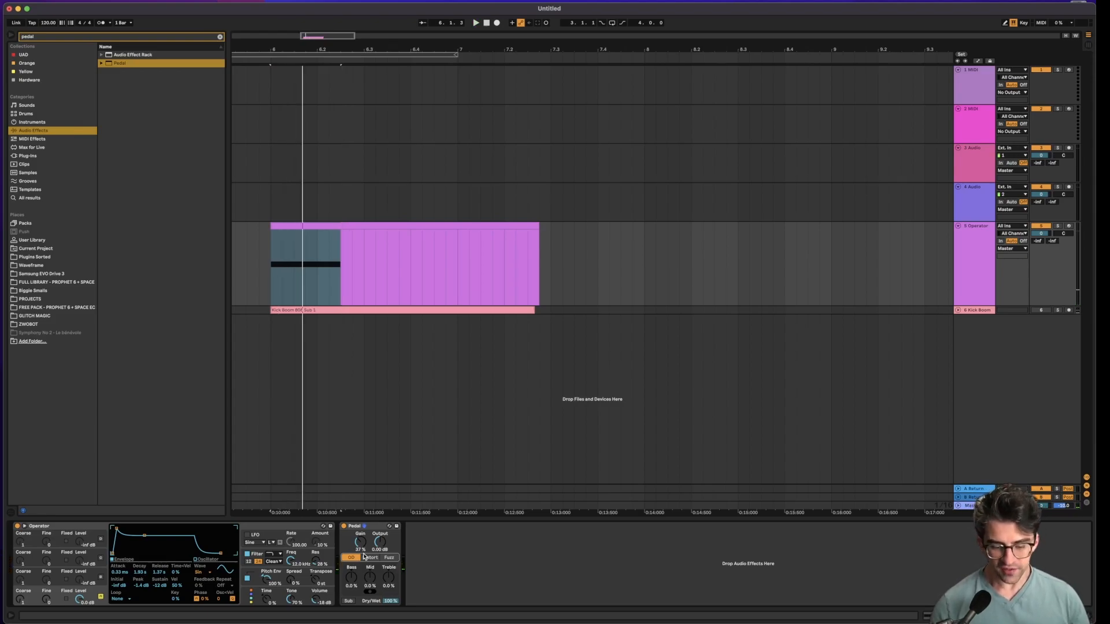
left_click_drag(360, 546, 359, 541)
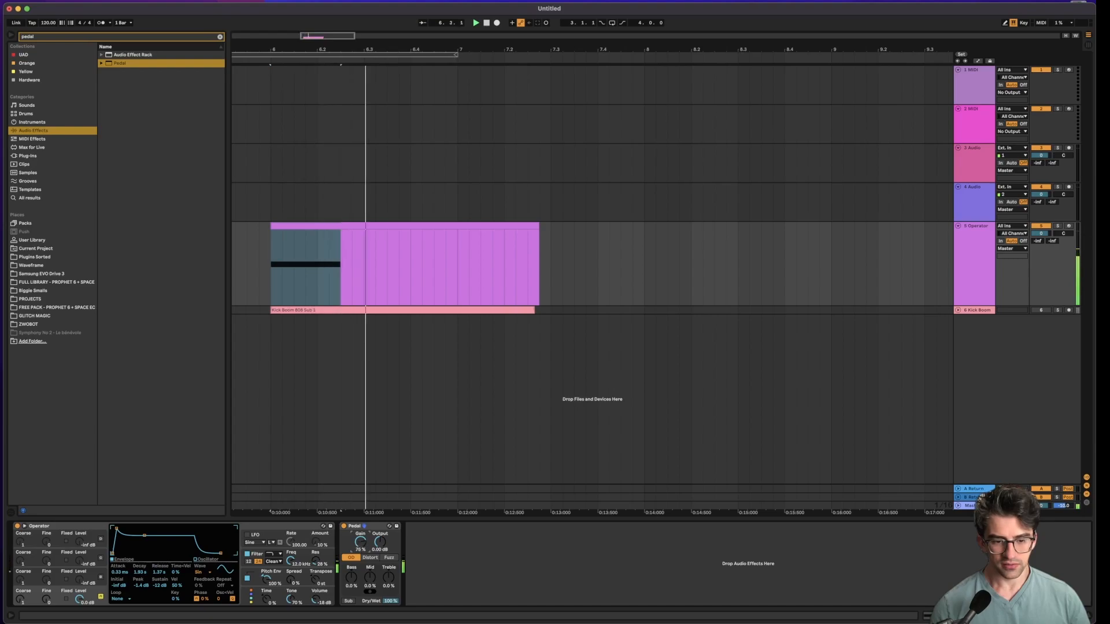
left_click_drag(359, 546, 359, 577)
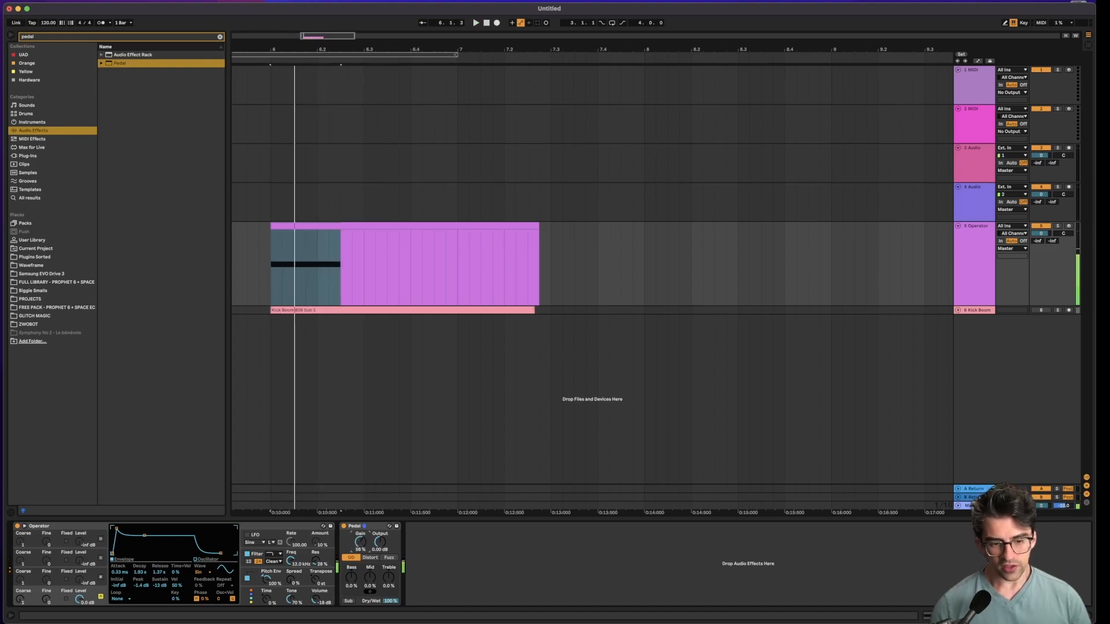
Try Pedal's Distort type with the gain lowered to about 35%, and switch the type to Fuzz
left_click(365, 557)
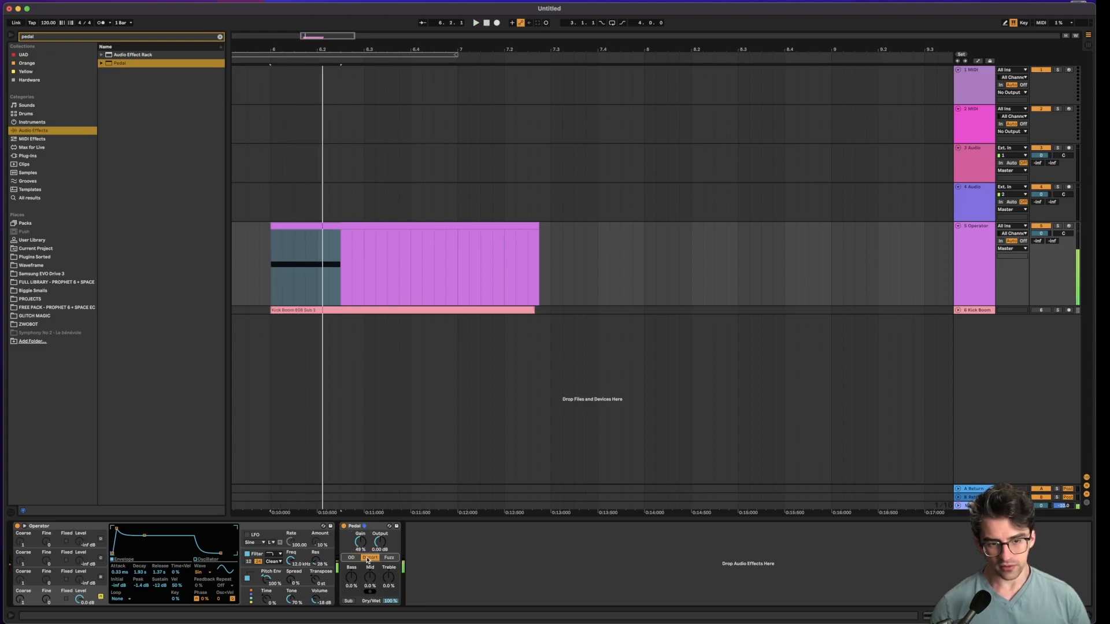
left_click_drag(361, 552, 361, 549)
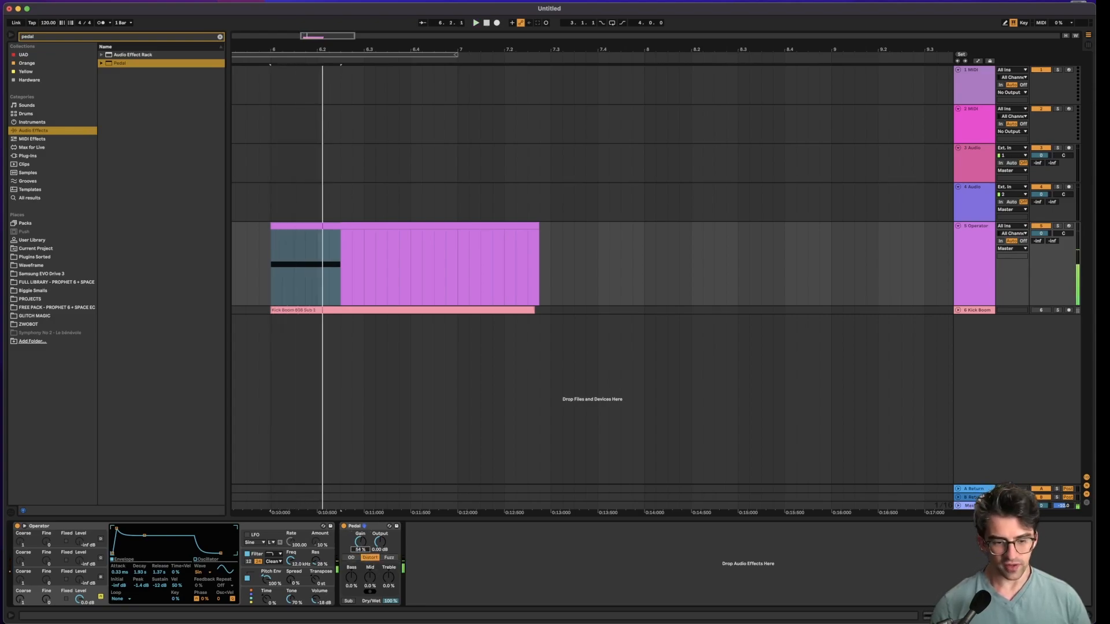
left_click(390, 557)
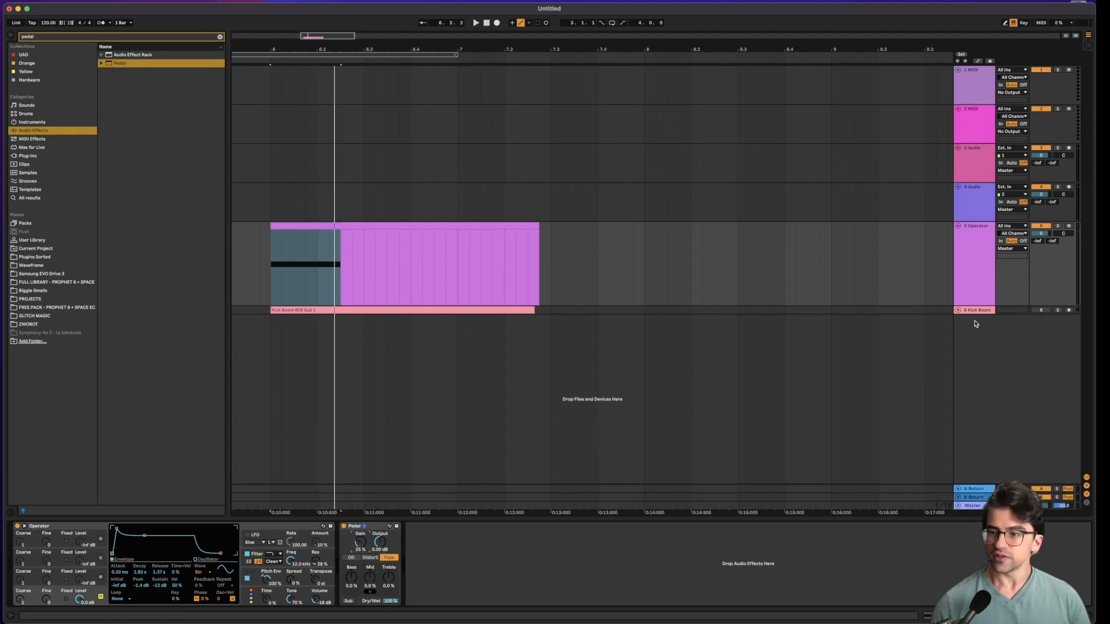
Enlarge the Operator track, show its Pedal gain automation, and raise the gain to about 78%
left_click_drag(970, 305, 969, 344)
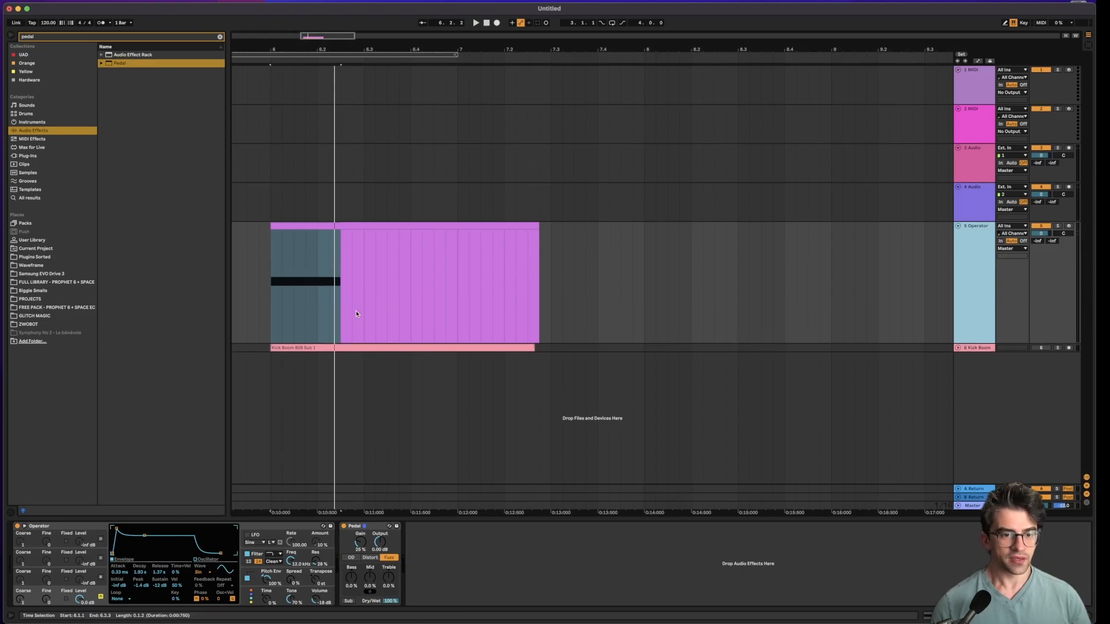
left_click(268, 274)
key("a")
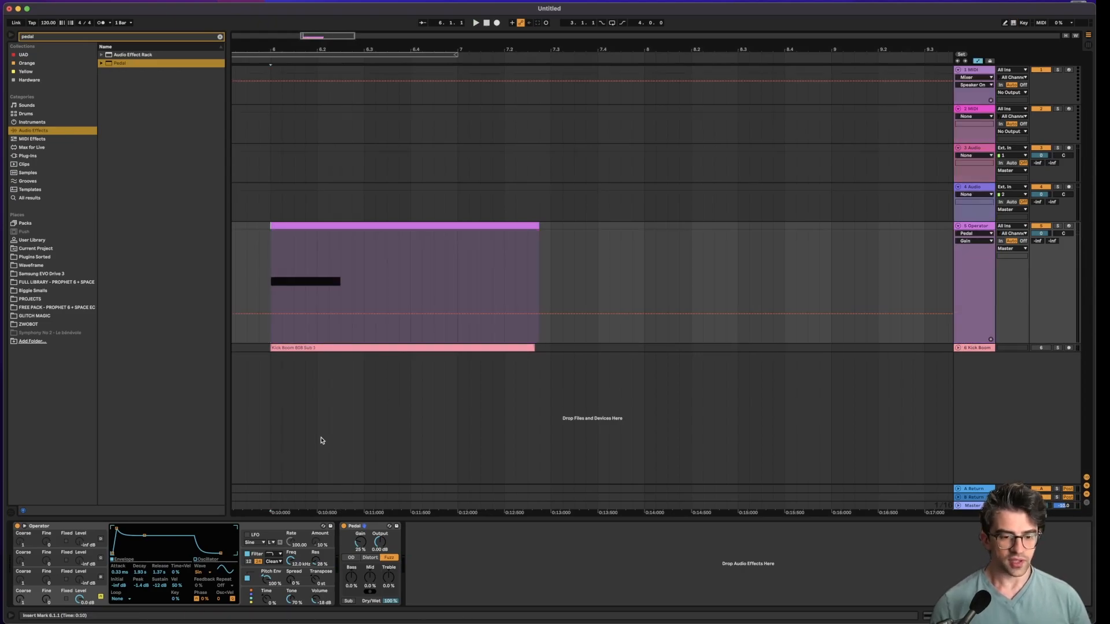
left_click_drag(360, 542, 360, 515)
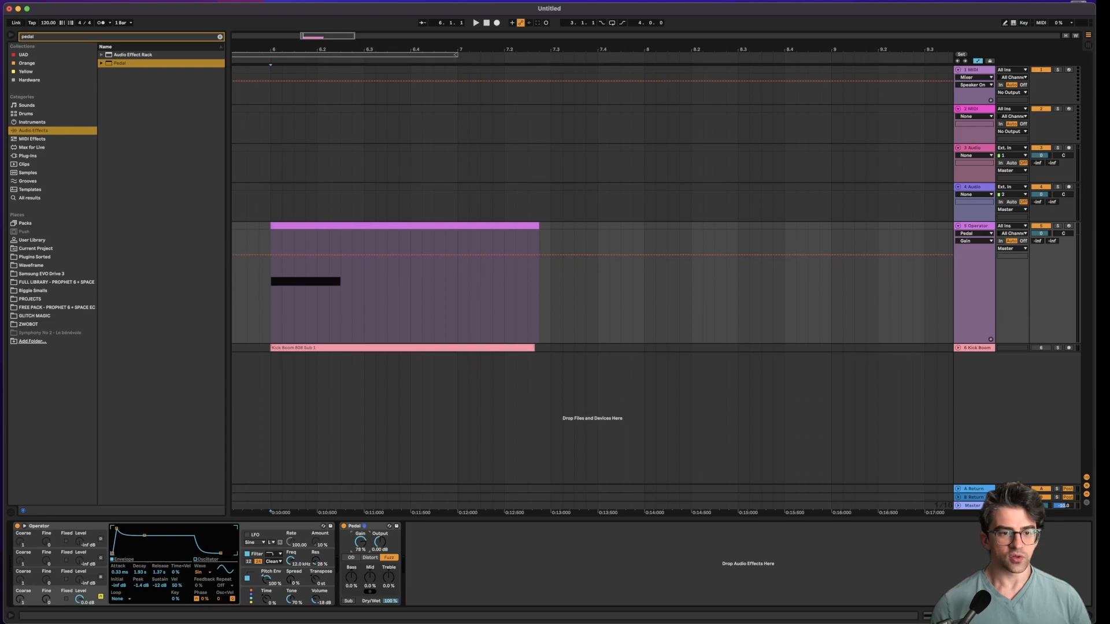
Automate Pedal's gain to fall in a curve from the clip's start to about 39% near the note's end, and audition it
left_click(282, 255)
left_click_drag(328, 255, 332, 302)
key("space")
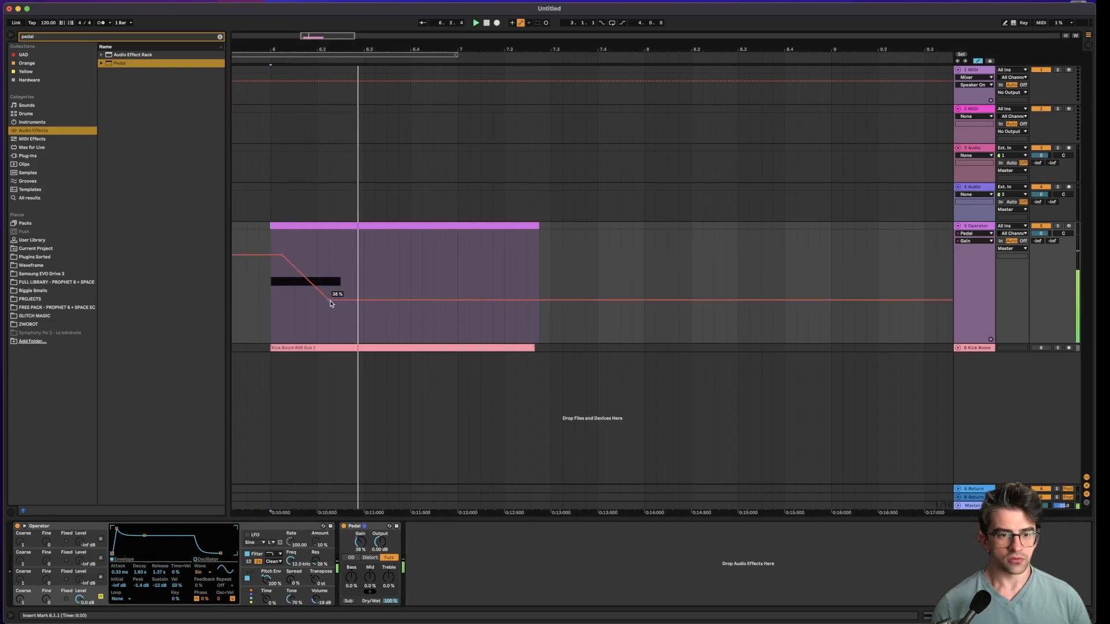
left_click_drag(281, 255, 324, 295)
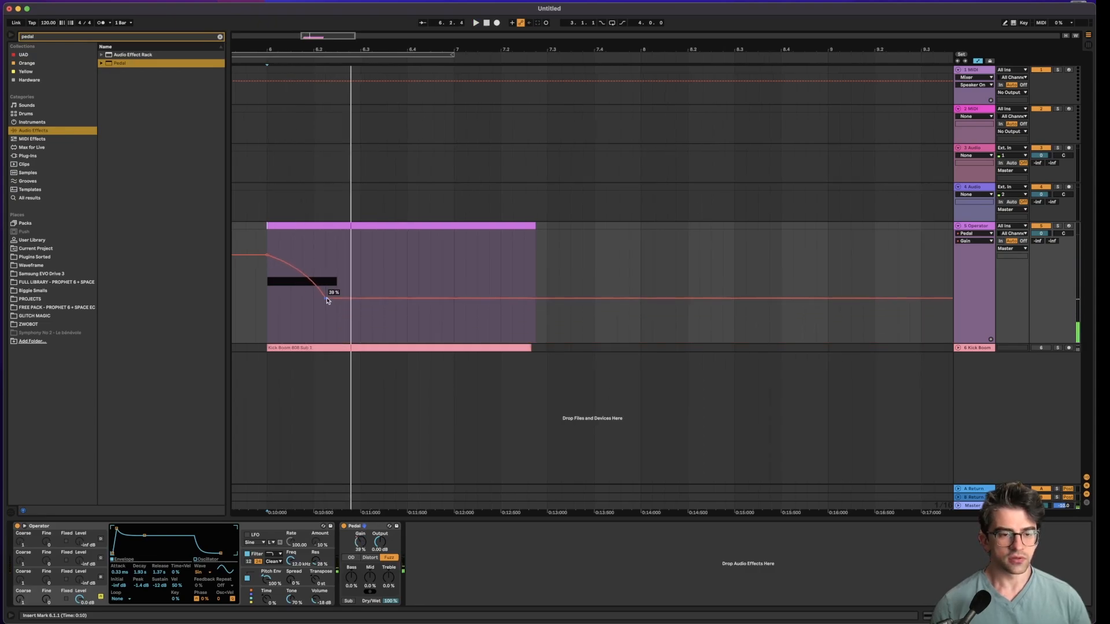
key("space")
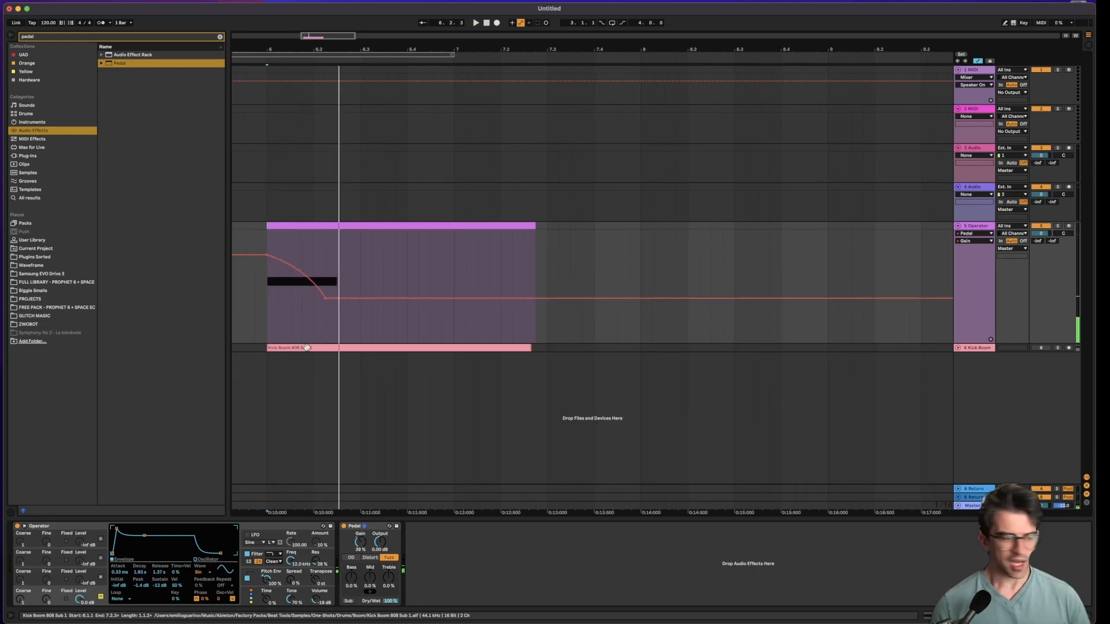
Play the clip with the gain automation, switch Pedal to OD, and show the Gain automation again
scroll(274, 279, "left", 5)
left_click(443, 327)
key("space")
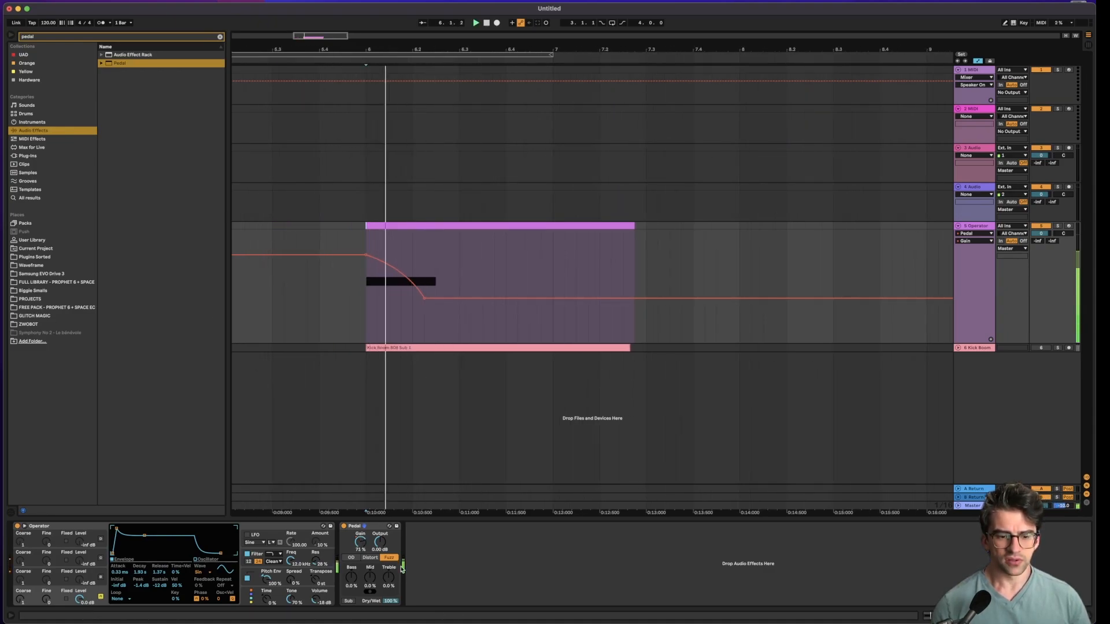
left_click(351, 558)
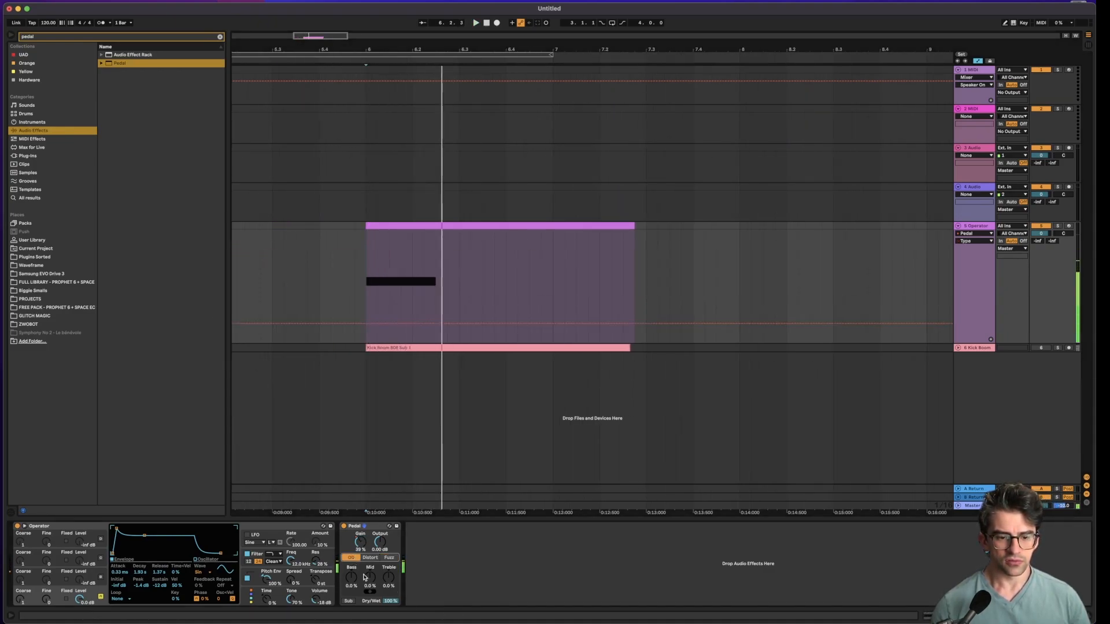
left_click(360, 542)
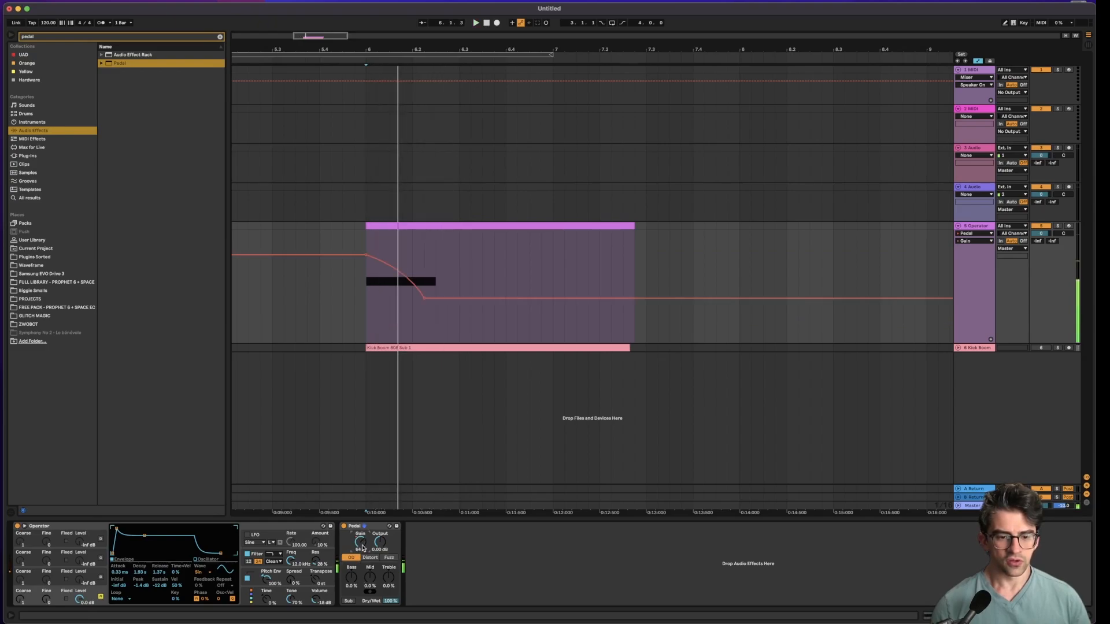
Raise the first gain automation point to 100%, shift the second point to the note's end, and audition the curve repeatedly
left_click_drag(366, 259, 367, 230)
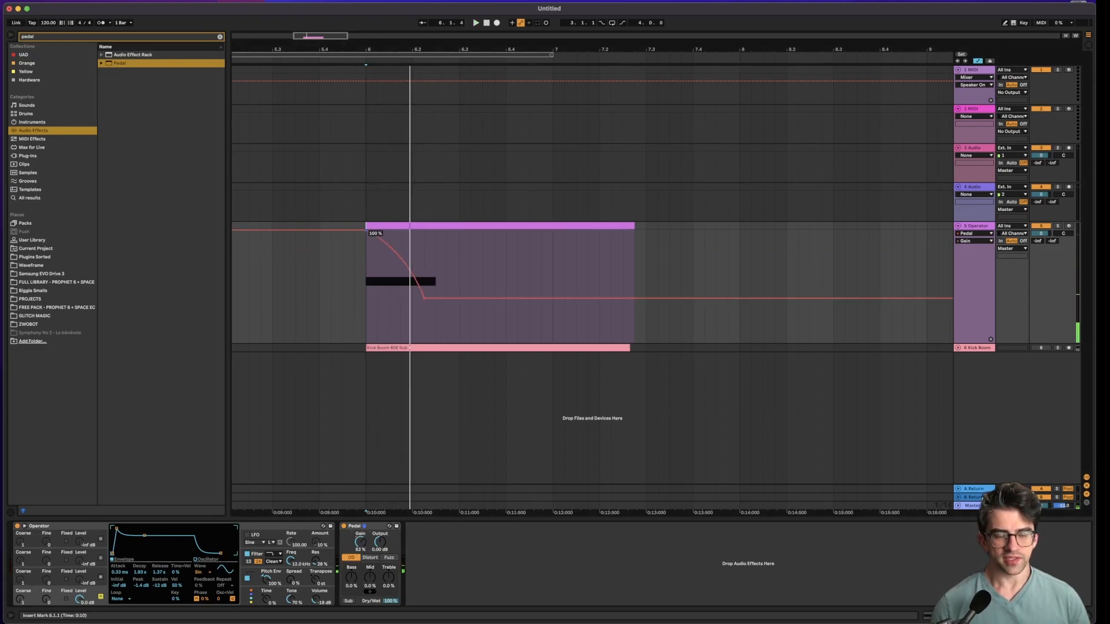
key("space")
key("space")
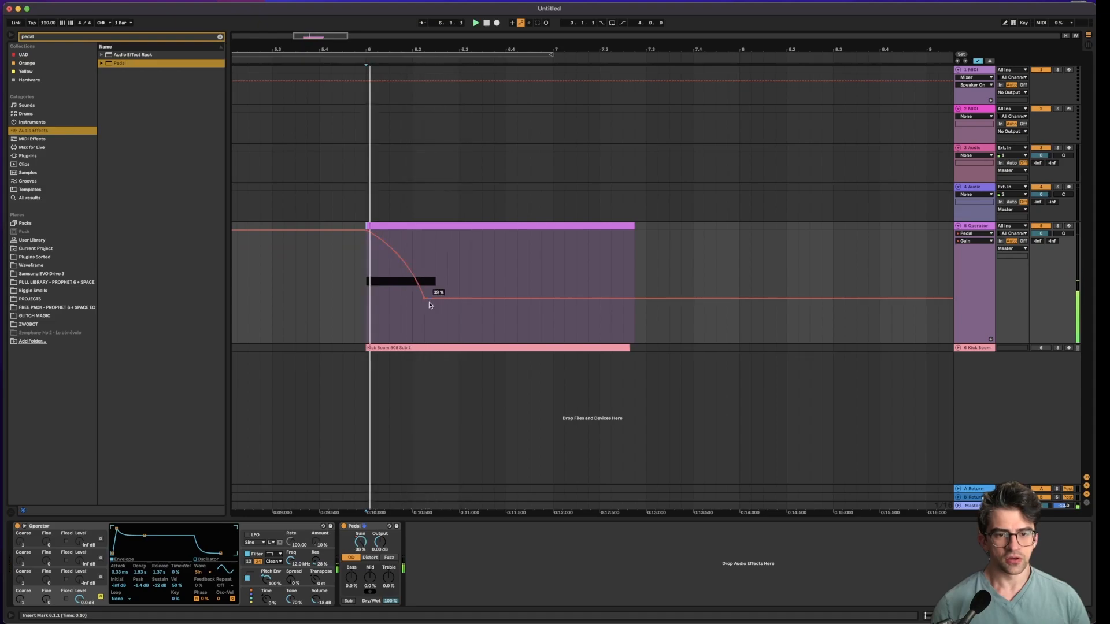
key("space")
left_click_drag(424, 299, 436, 299)
key("space")
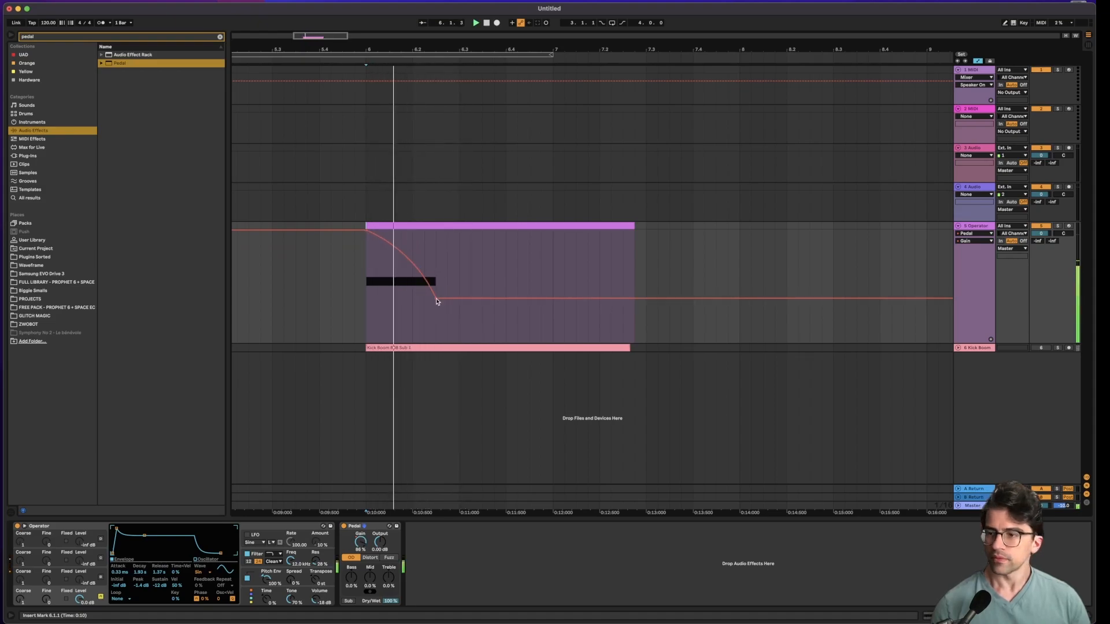
key("space")
key("space")
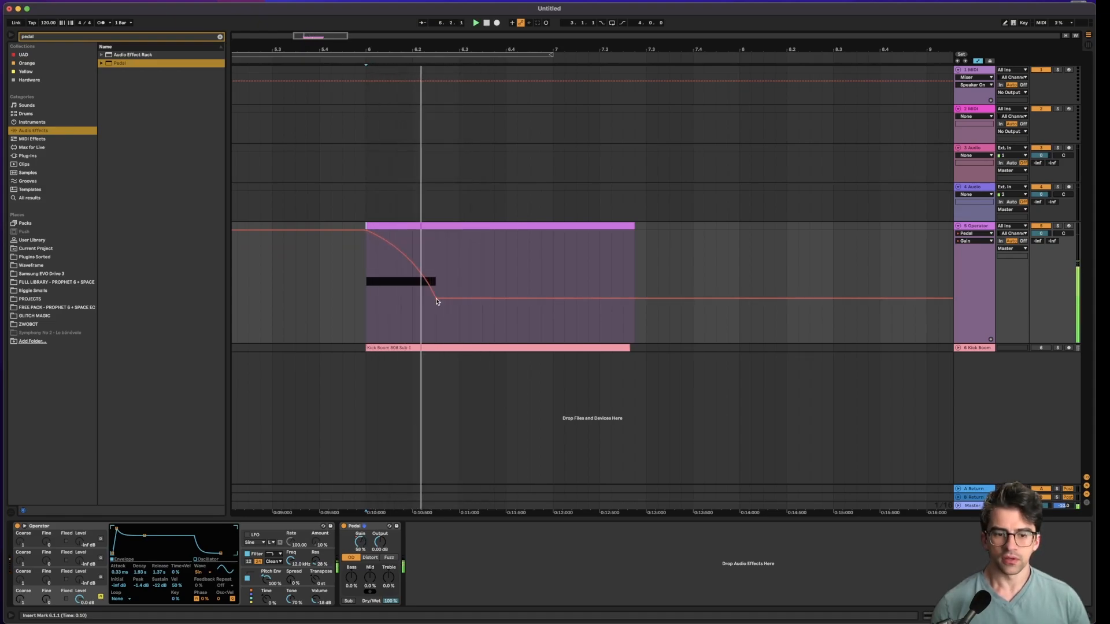
key("space")
key("space")
key("space")
Switch Pedal to Distort and audition the automated bass note several times
left_click(371, 558)
key("space")
key("space")
key("space")
key("space")
key("space")
key("space")
key("space")
key("space")
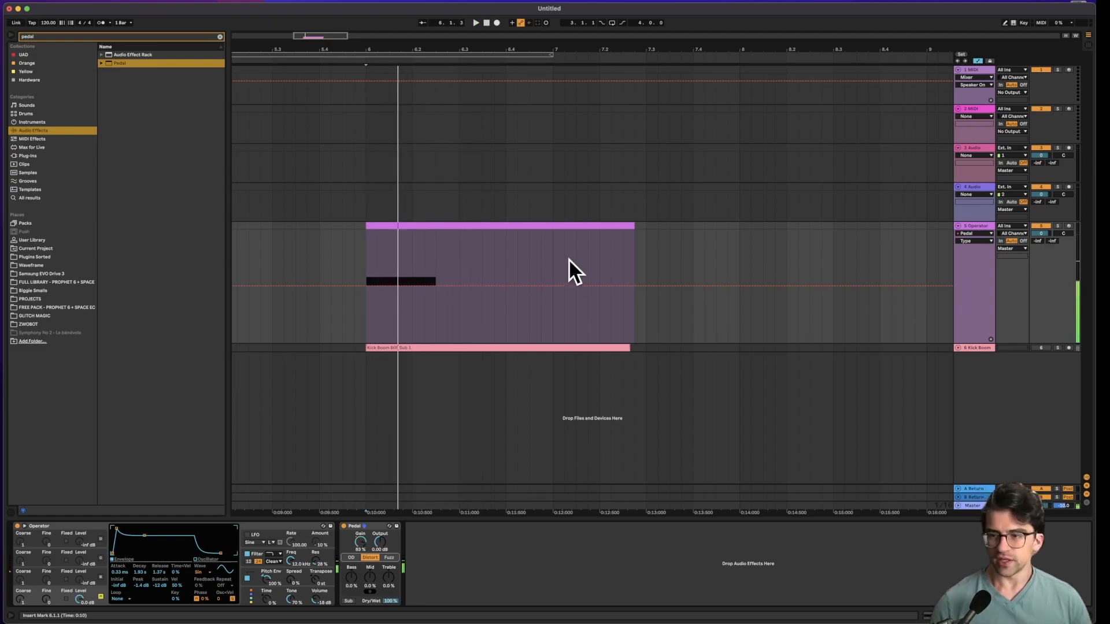
Freeze the Operator track and flatten it to audio
right_click(980, 225)
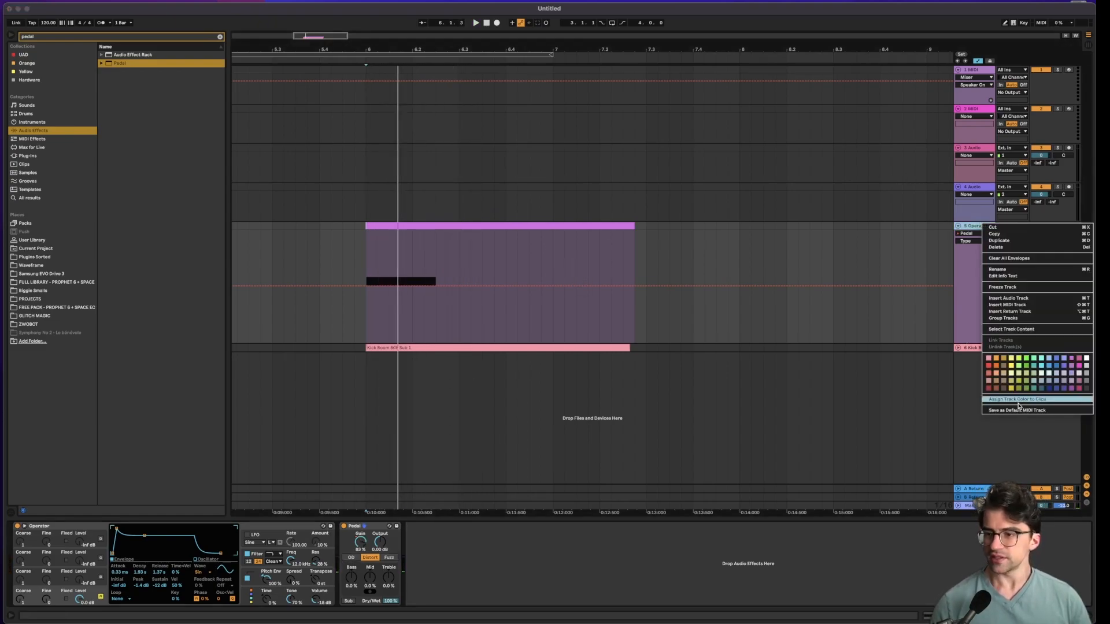
left_click(1002, 288)
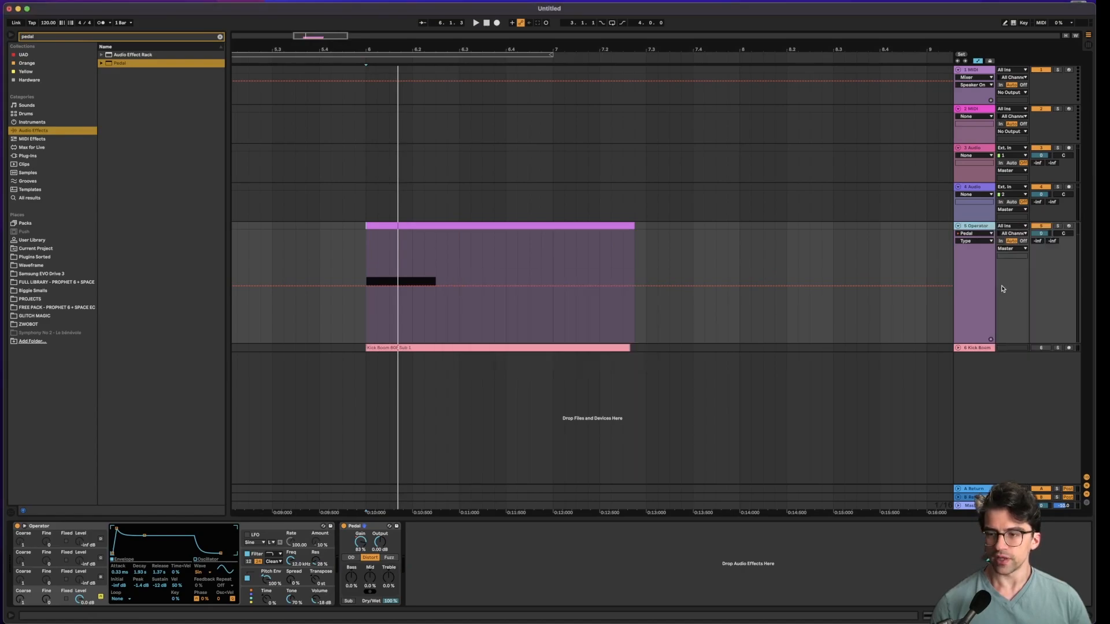
right_click(983, 227)
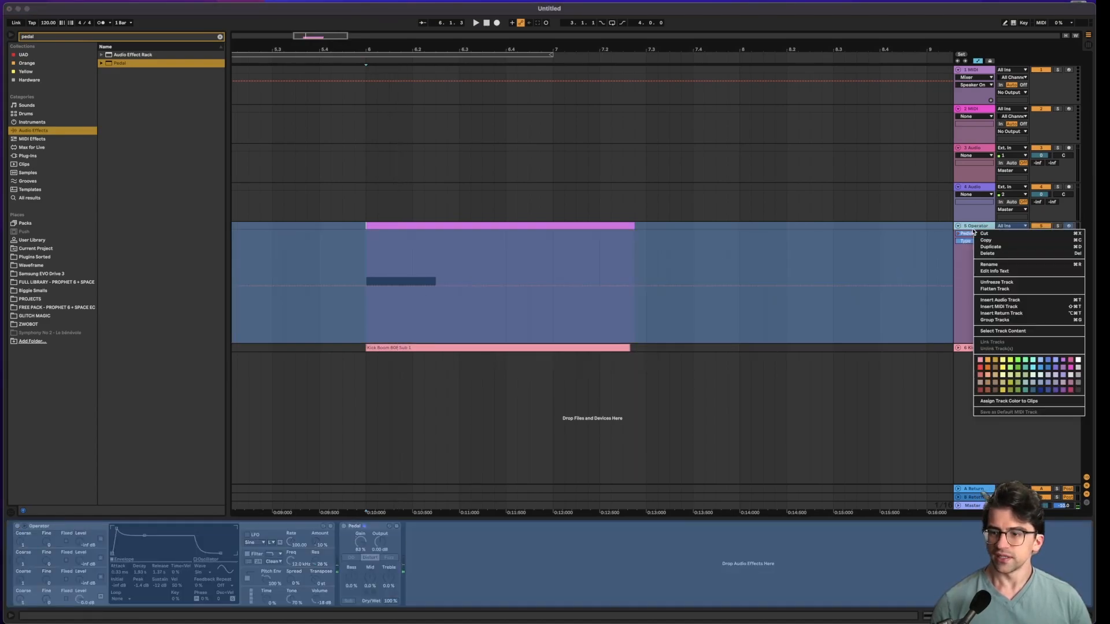
left_click(1002, 289)
Consolidate the flattened bass clip and reset its clip gain to 0 dB
left_click(411, 226)
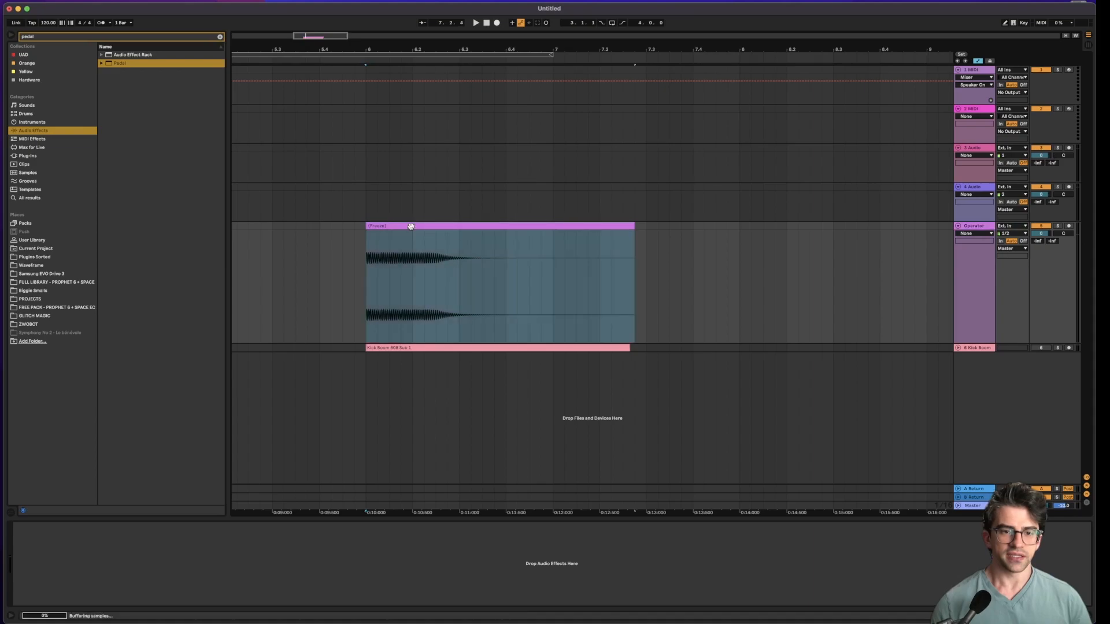
key("super+j")
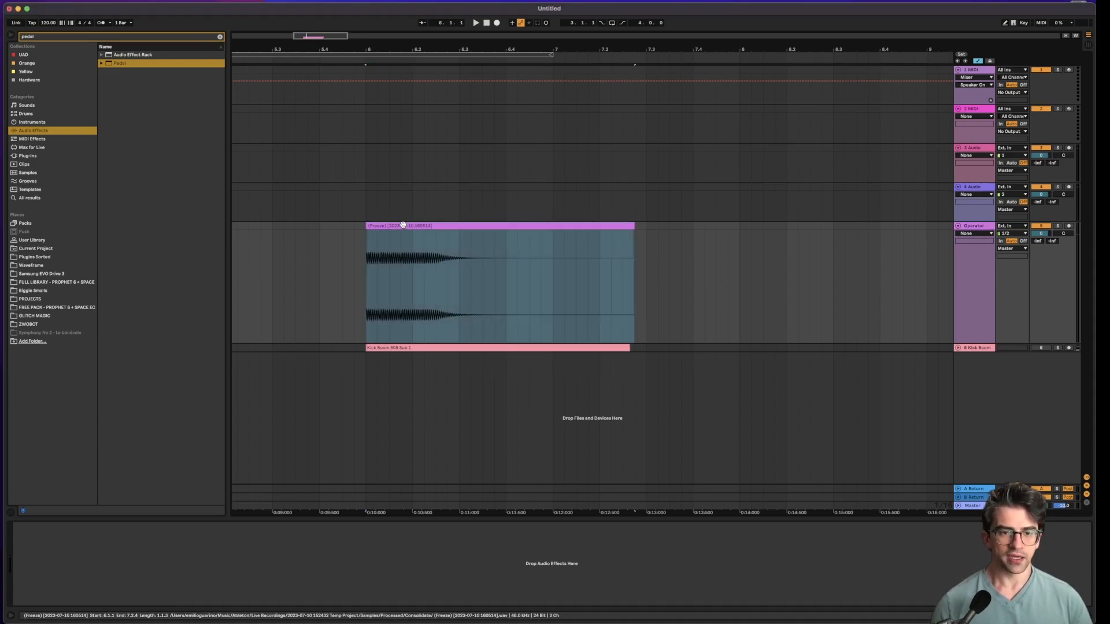
double_click(398, 291)
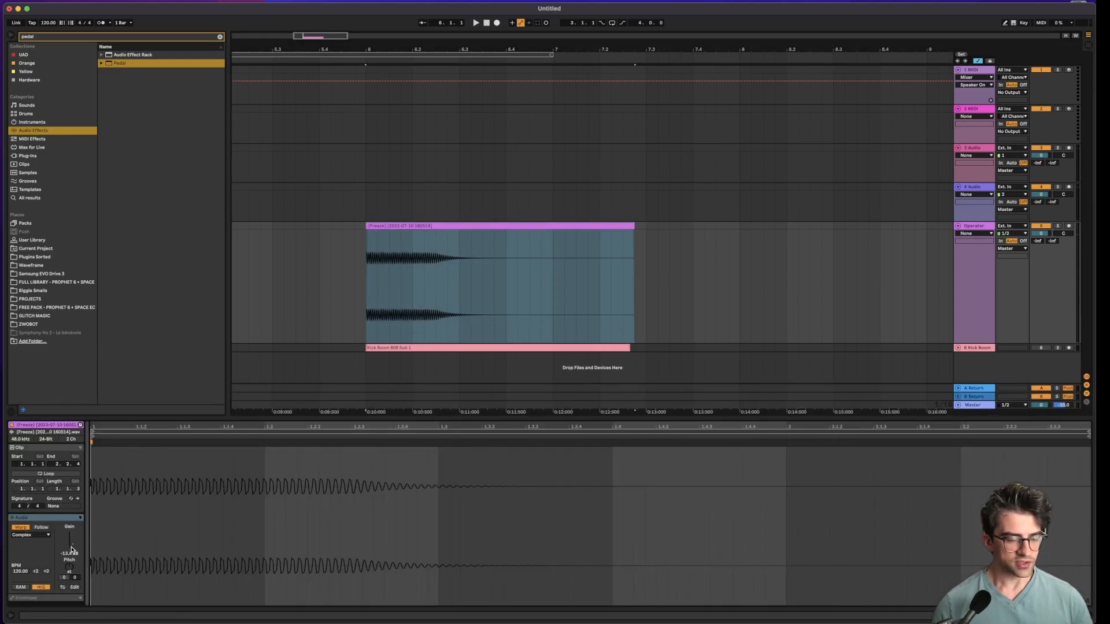
double_click(72, 547)
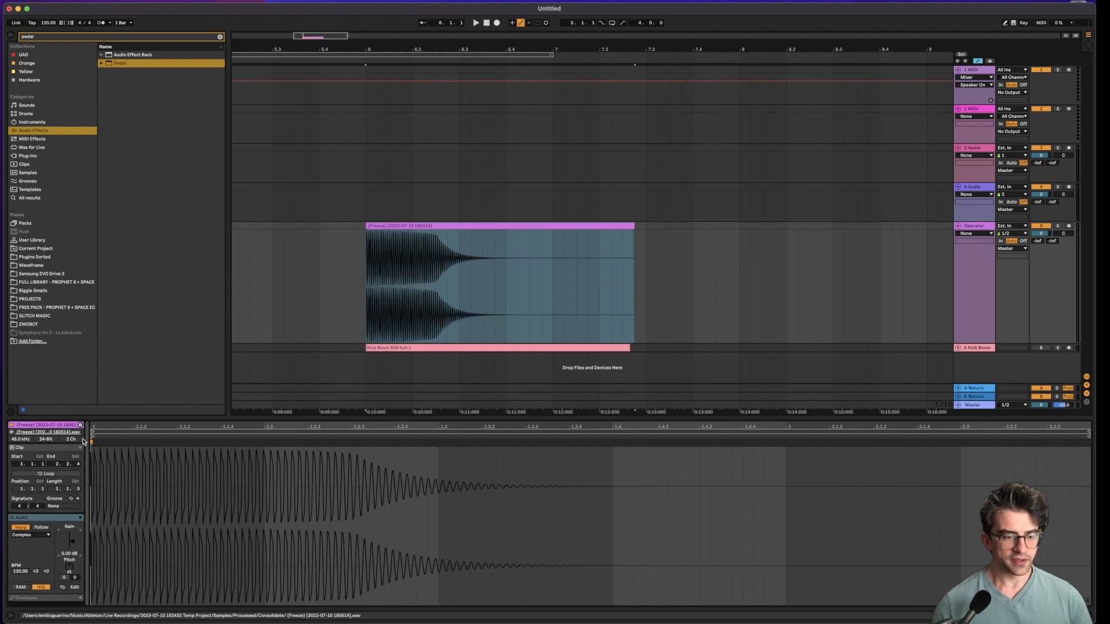
Lower the Operator track's volume to about -4.1 dB and play back the audio clip
left_click_drag(1040, 233, 1043, 241)
key("space")
key("space")
key("space")
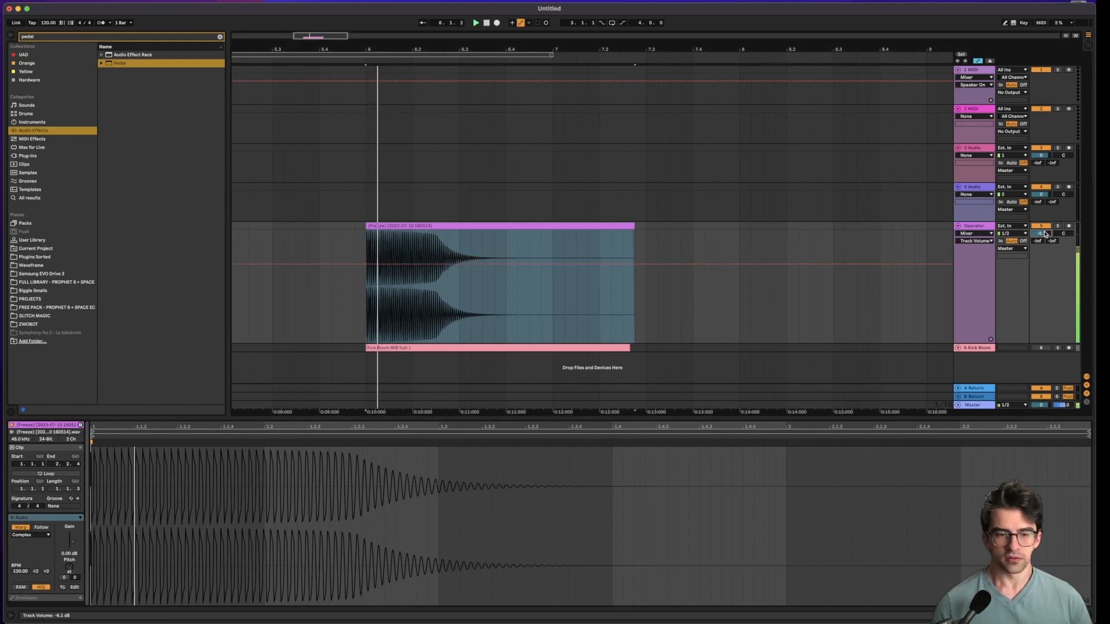
Play back the flattened bass audio clip again and stop it
key("space")
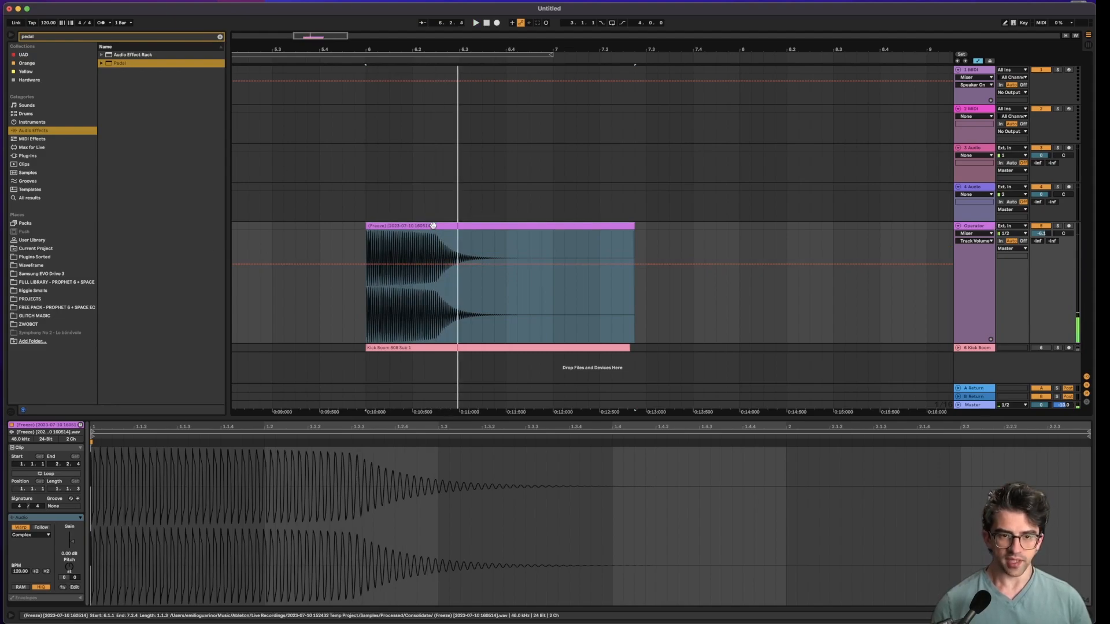
scroll(433, 225, "right", 1)
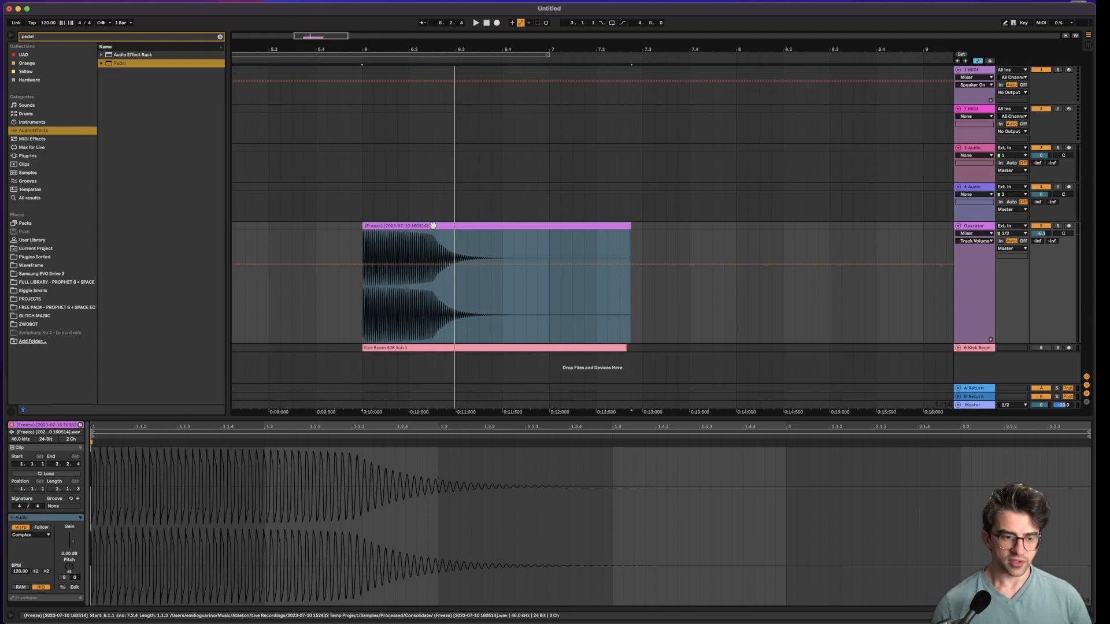
key("space")
key("space")
key("space")
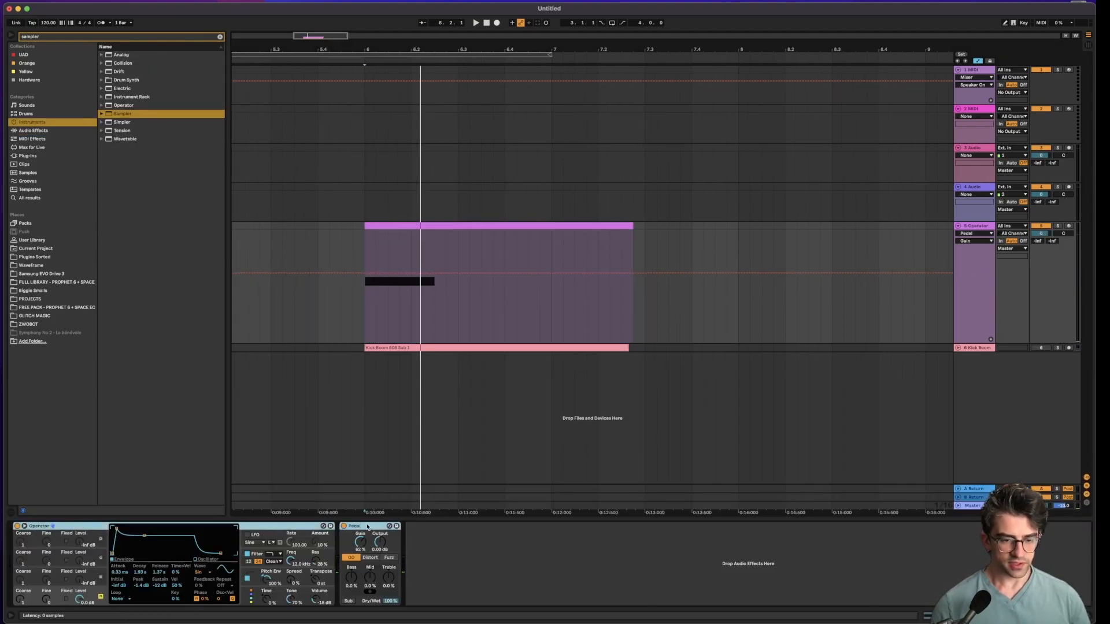
Group Operator and Pedal into an Instrument Rack and show its chain list
key("super+g")
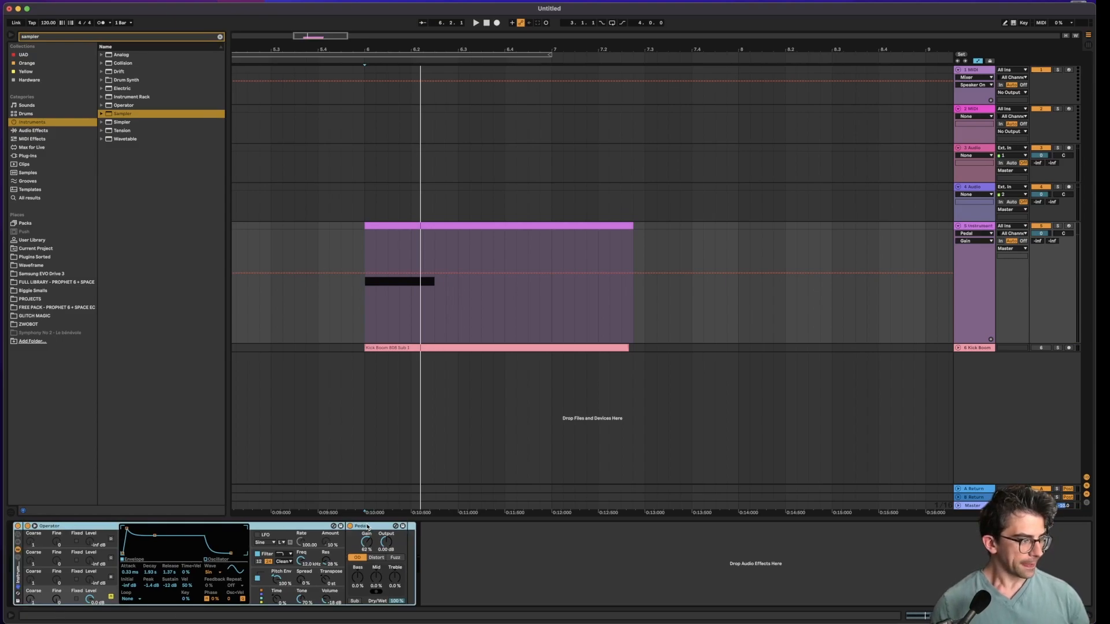
left_click(18, 551)
left_click(18, 549)
left_click(18, 549)
left_click(18, 549)
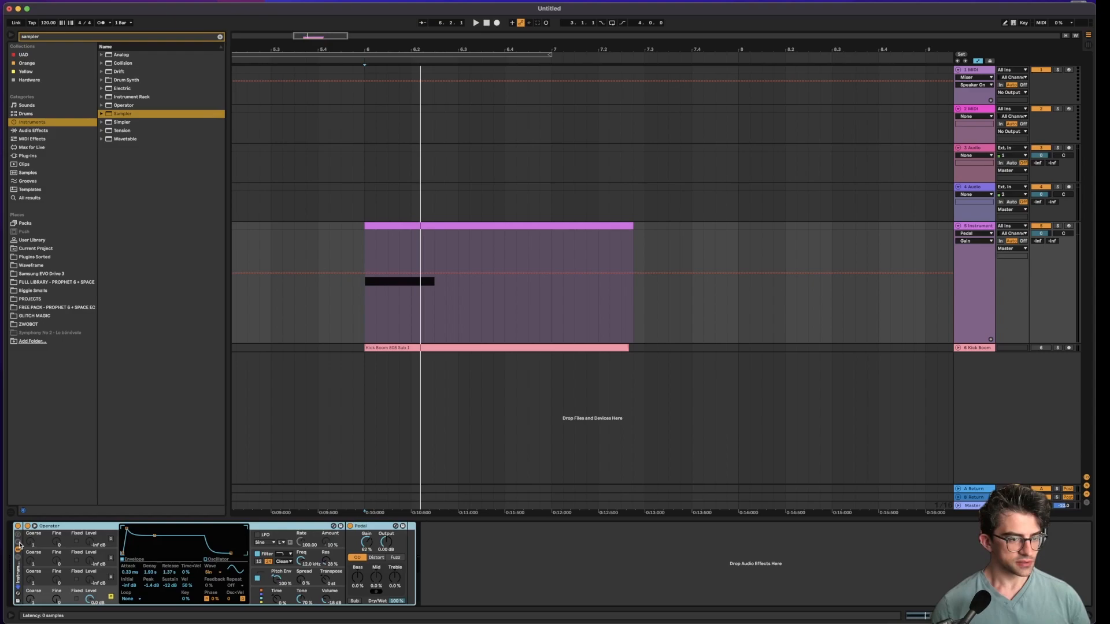
left_click(18, 544)
left_click(17, 545)
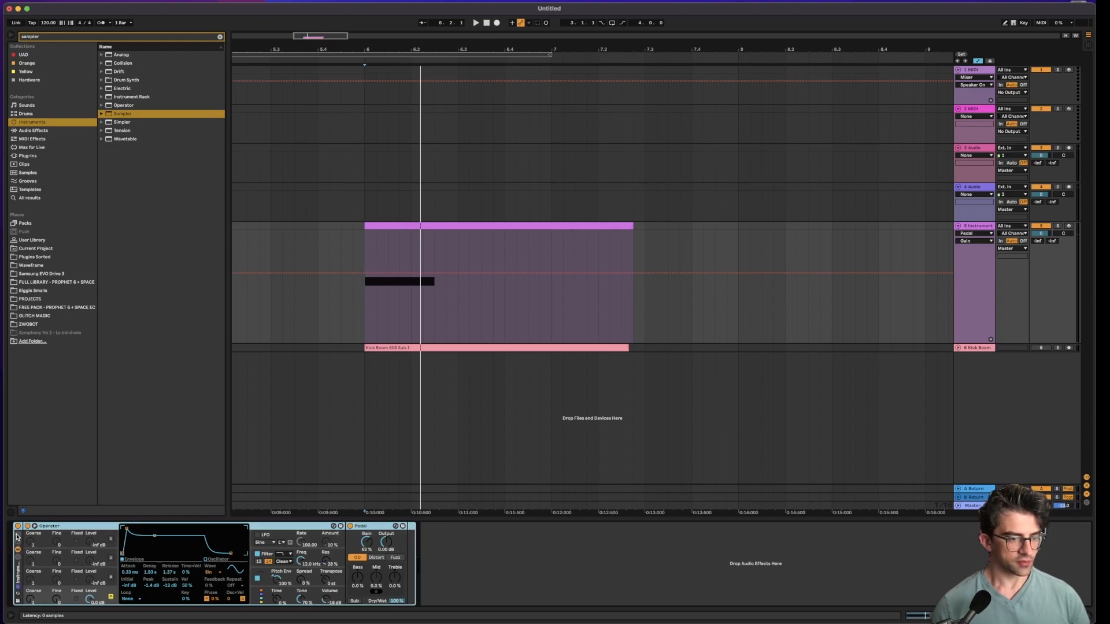
left_click(17, 536)
left_click(17, 536)
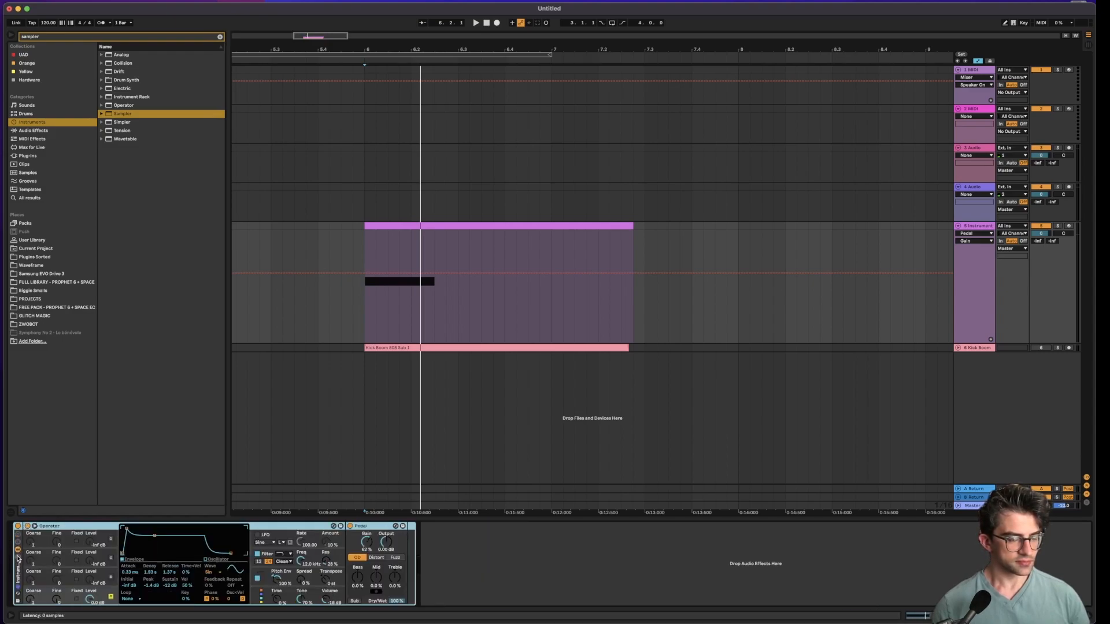
left_click(18, 558)
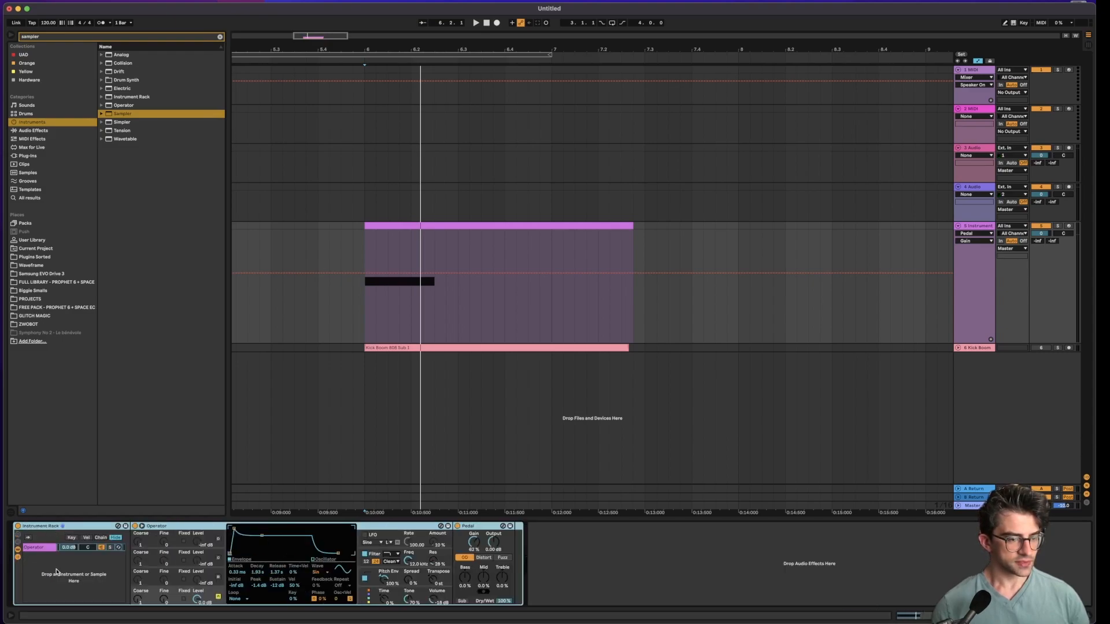
Rename the rack's Operator chain as Op Kick
left_click(33, 548)
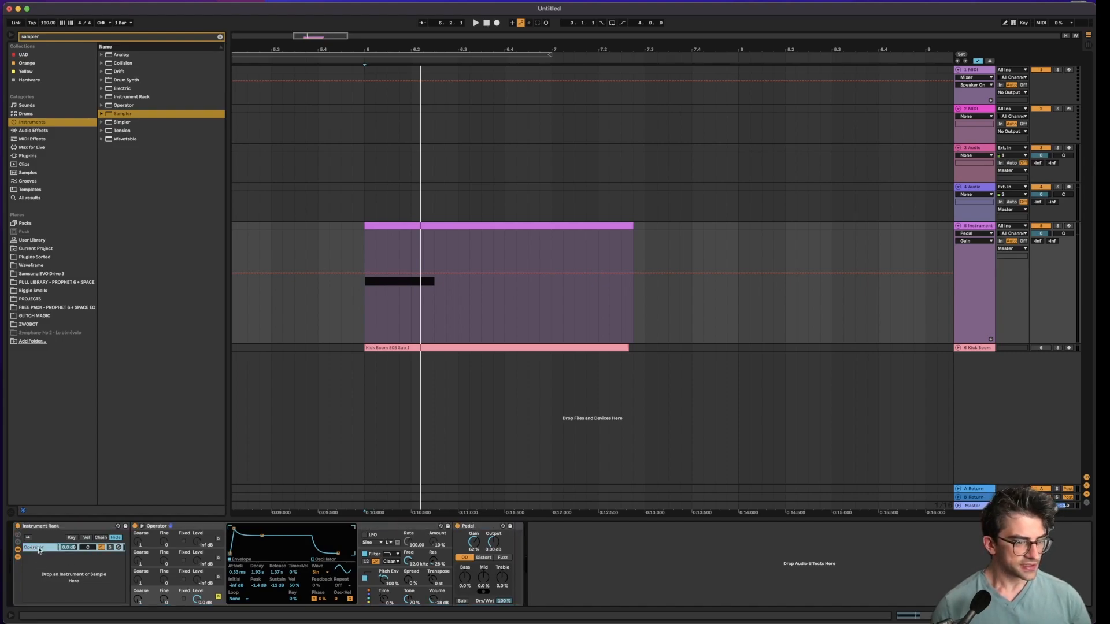
right_click(38, 550)
left_click(70, 476)
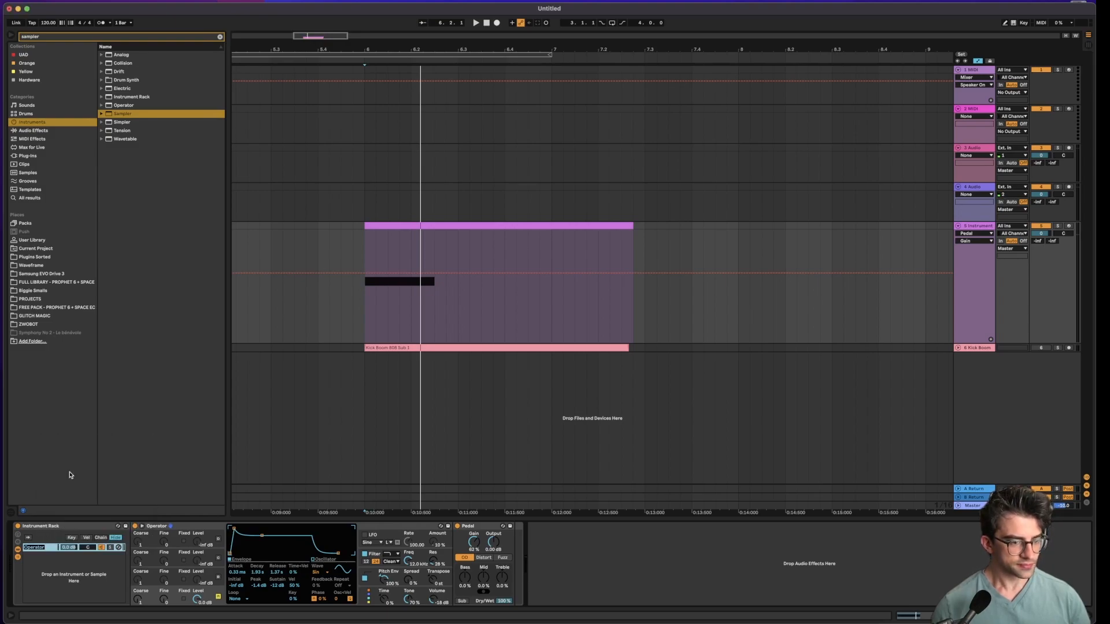
type("Op Kick")
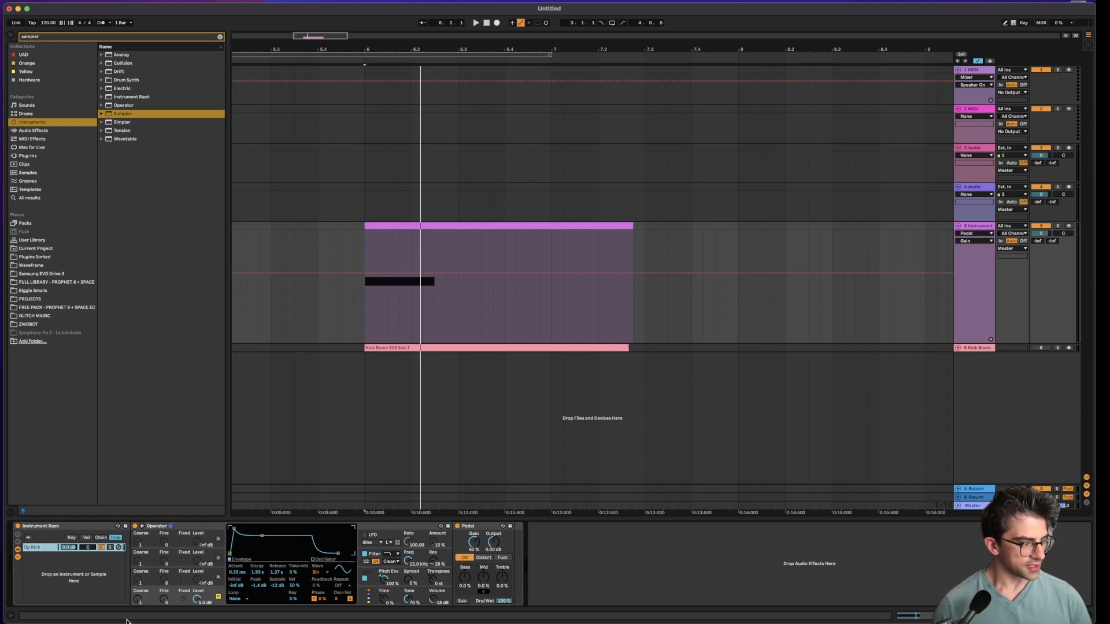
Create a second chain in the Instrument Rack and load Sampler into it
right_click(47, 574)
left_click(61, 584)
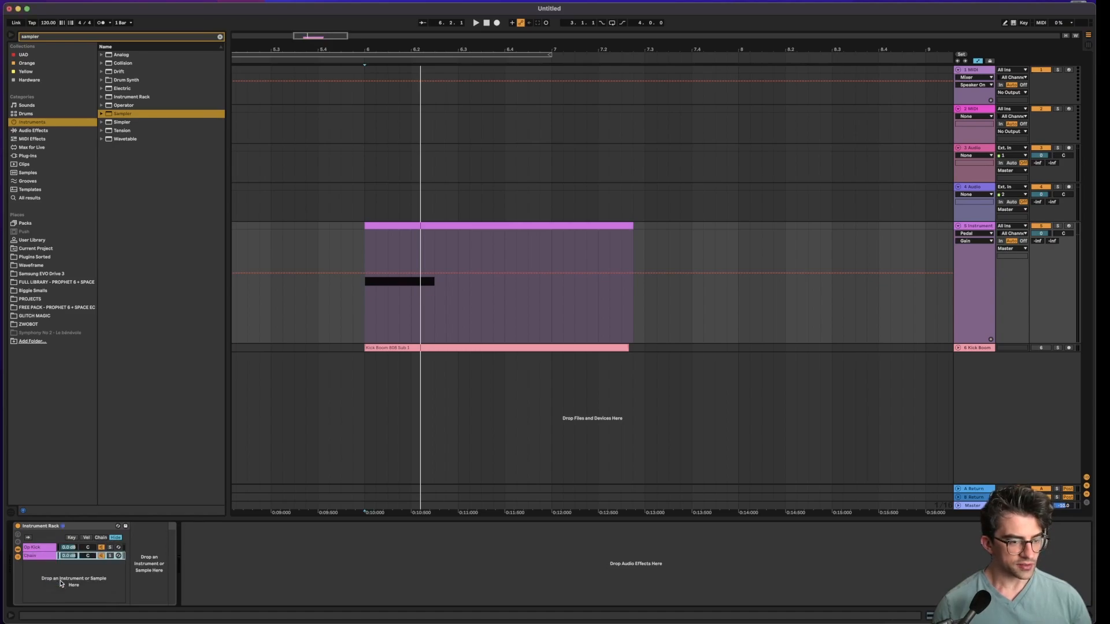
left_click_drag(122, 117, 70, 567)
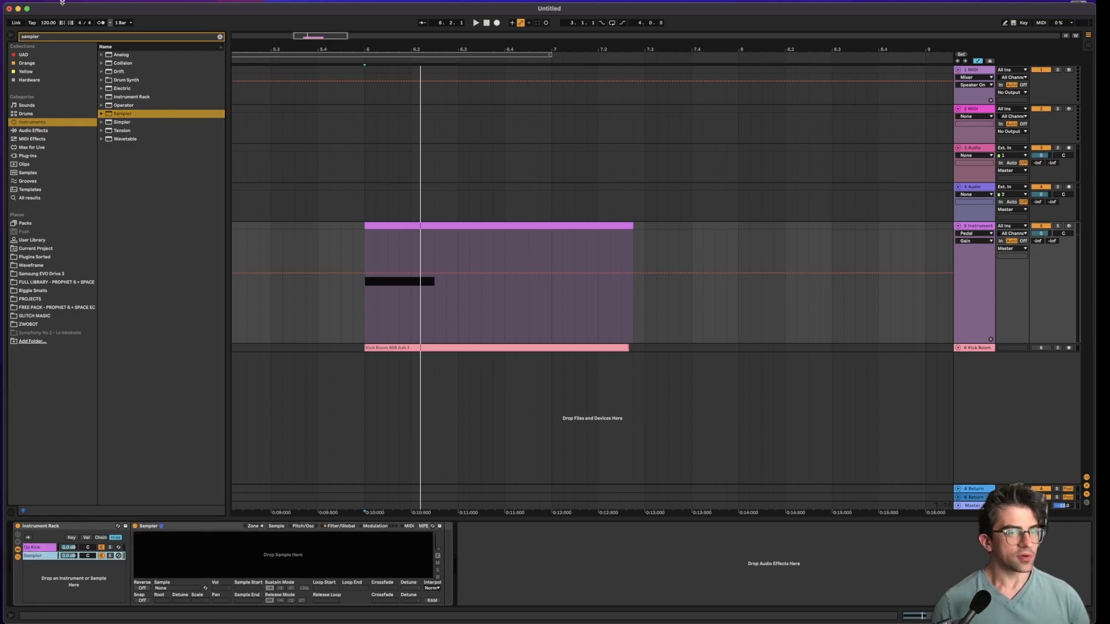
Search the sample library for "kick"
left_click(81, 38)
type("k")
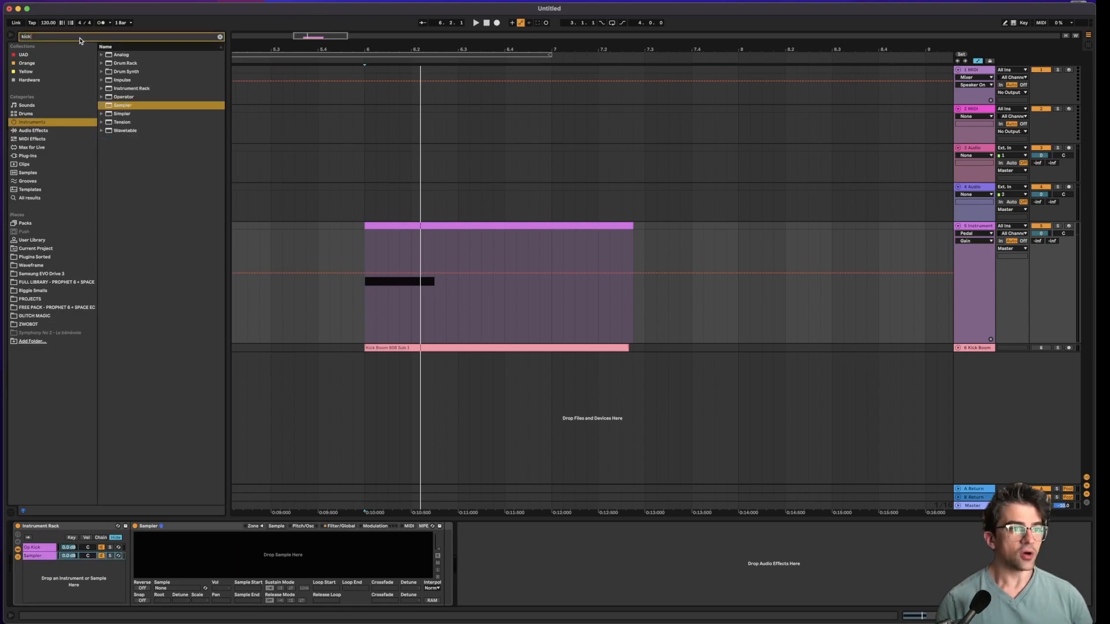
type("ick")
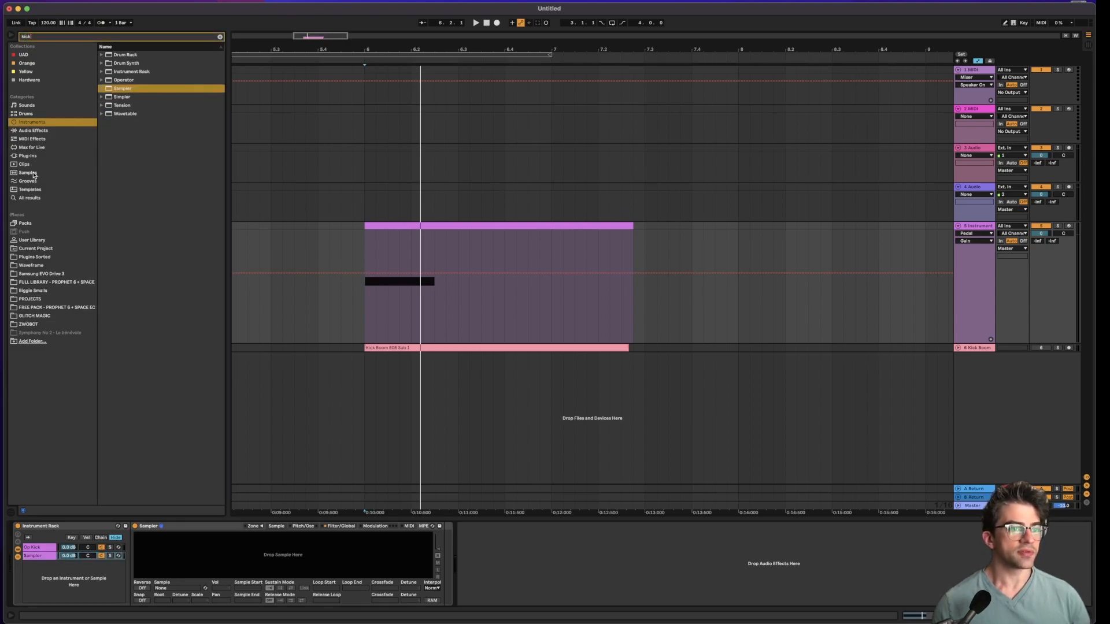
left_click(27, 173)
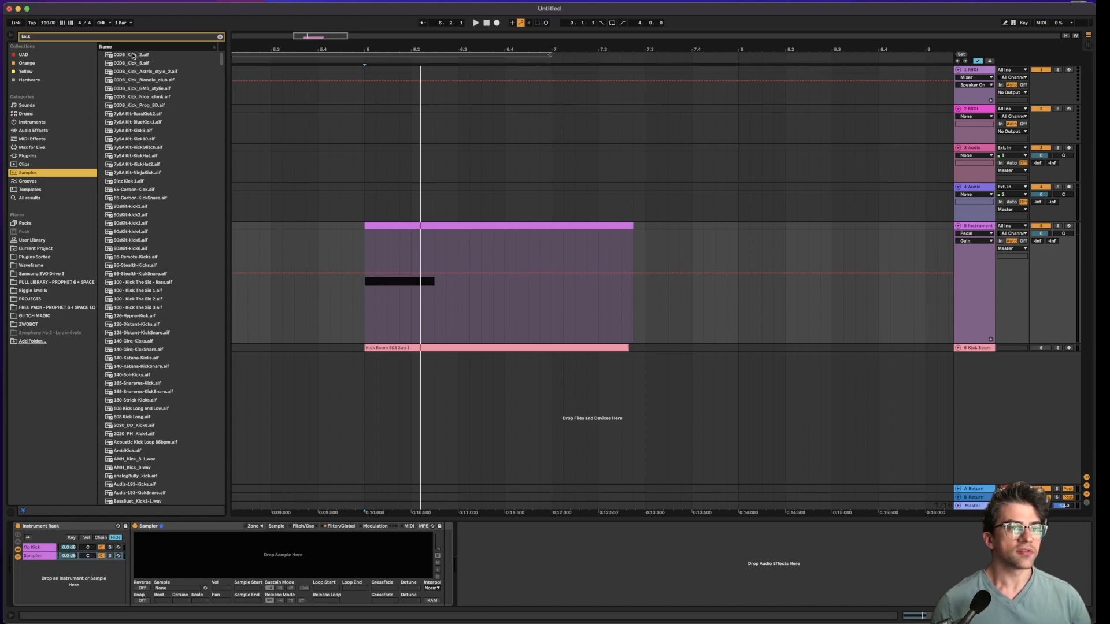
Audition the kick samples one after another from 000B_Kick_2.aif to the 7y9A Kit kicks
left_click(132, 56)
key("Down")
key("Down")
key("Down")
key("Down")
key("Down")
key("Down")
key("Down")
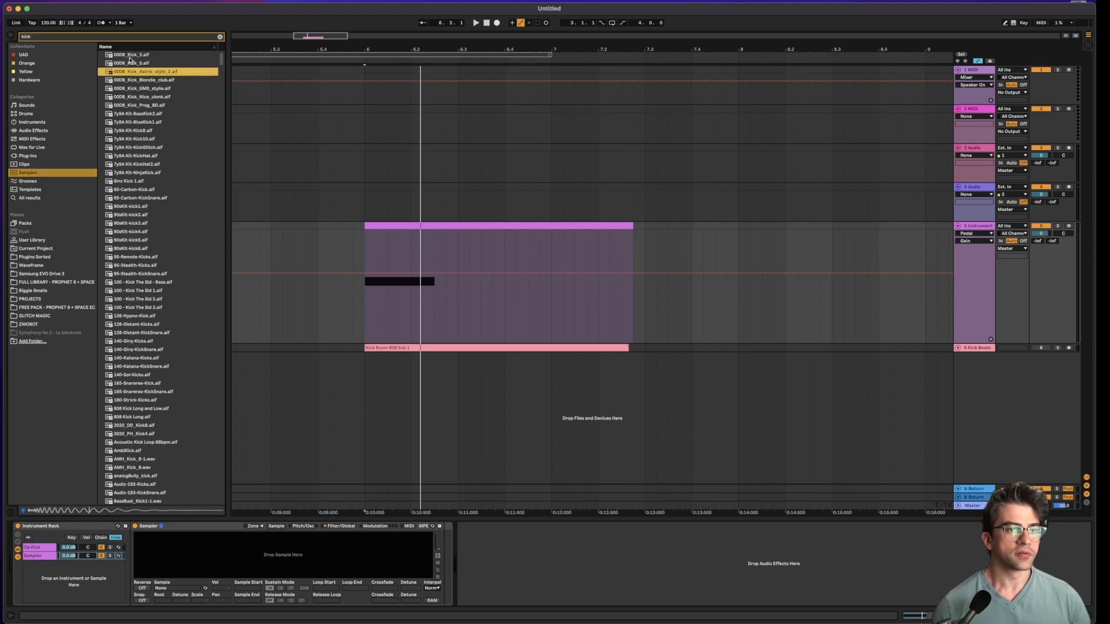
key("Down")
key("Down")
key("Down")
key("Down")
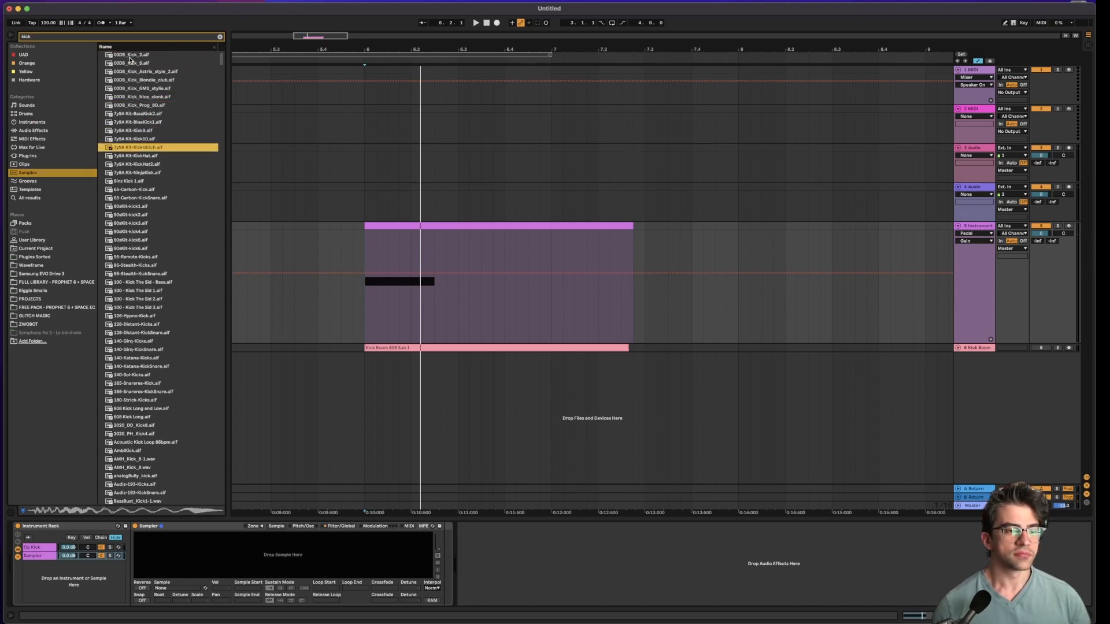
key("Down")
key("Up")
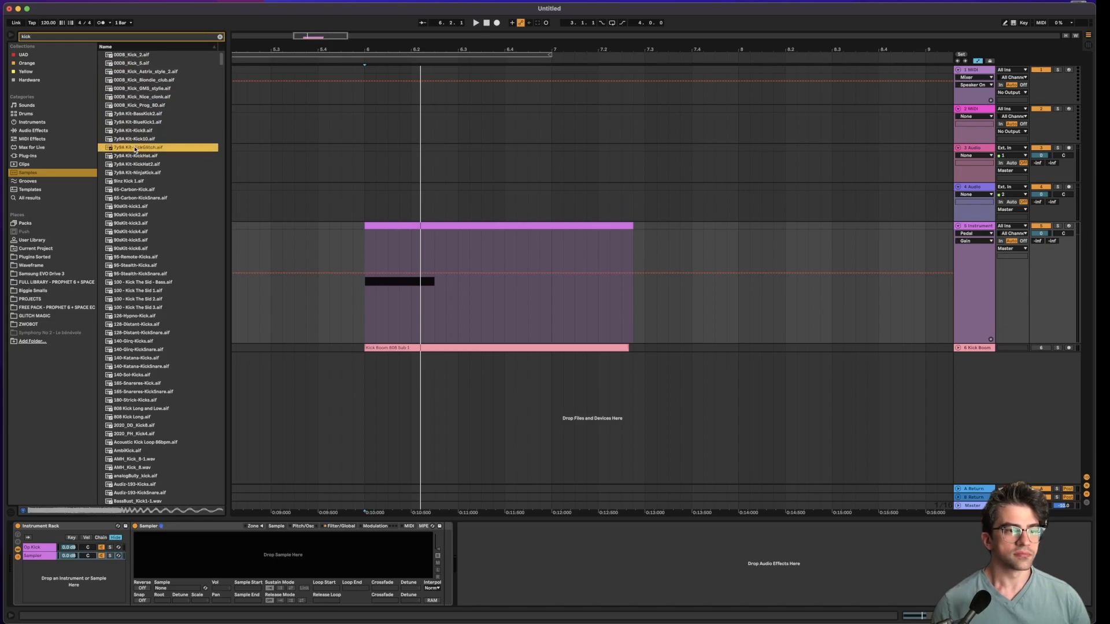
key("Up")
Preview kick samples further down the list and load 126-Hypno-Kick.aif into Sampler
left_click(138, 275)
key("Down")
key("Down")
key("Down")
key("Down")
key("Down")
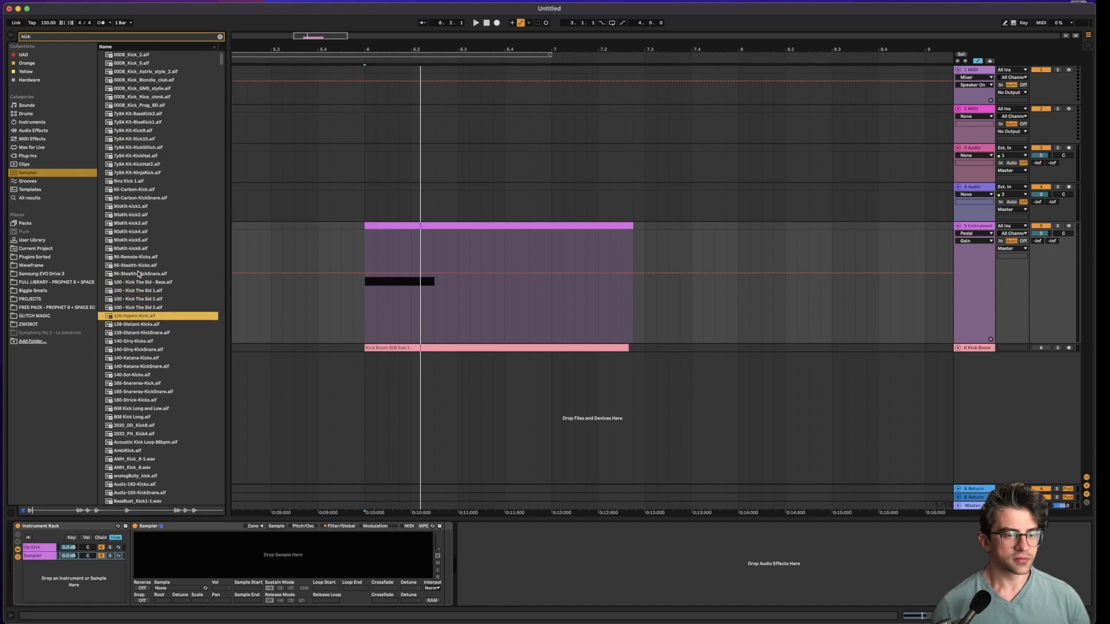
left_click_drag(128, 317, 251, 538)
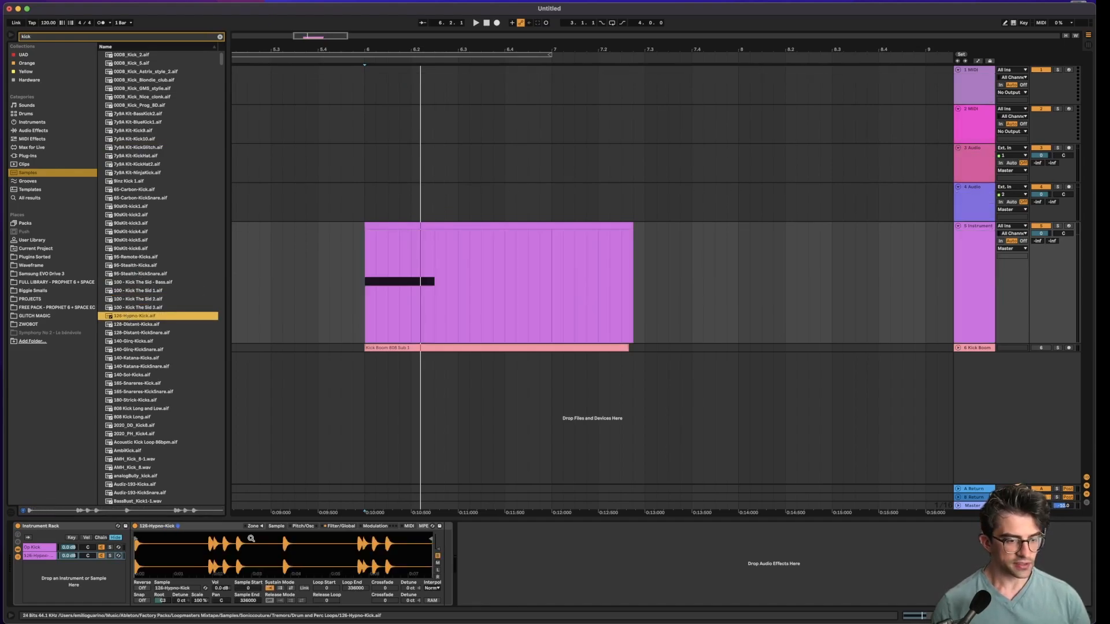
Arm the Instrument Rack track and trim the sample's end to just after its first kick hit
key("a")
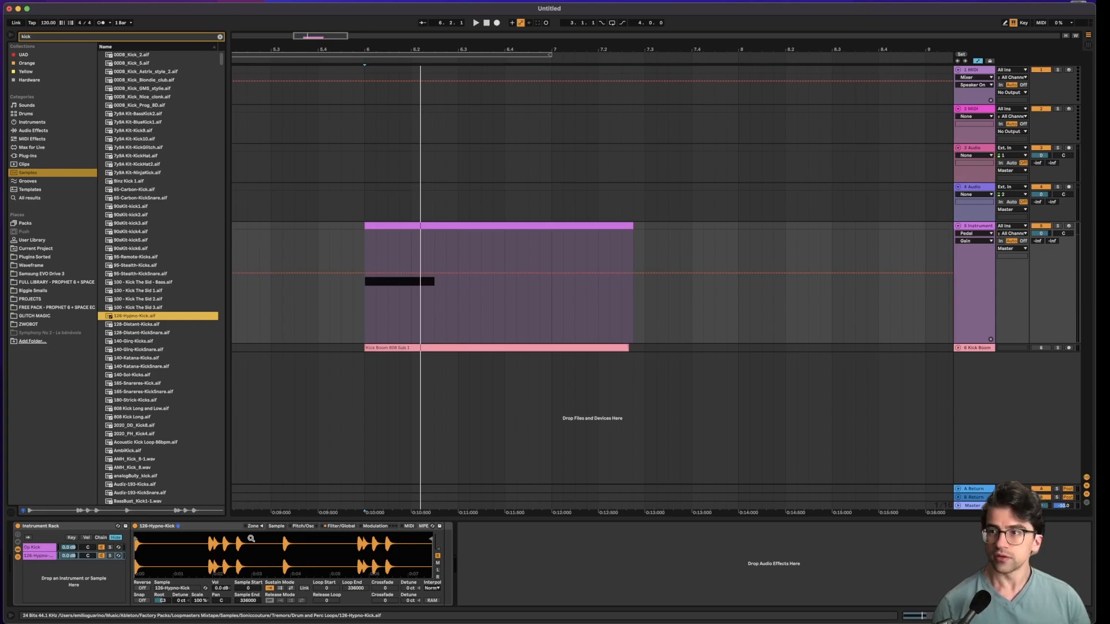
left_click(1069, 226)
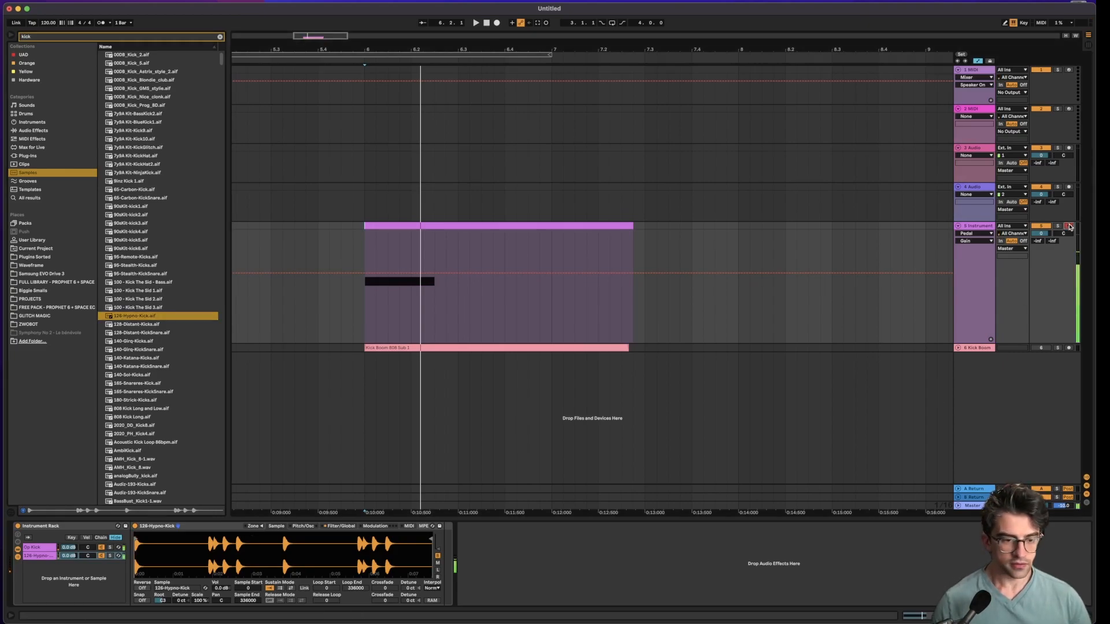
left_click_drag(422, 541, 152, 540)
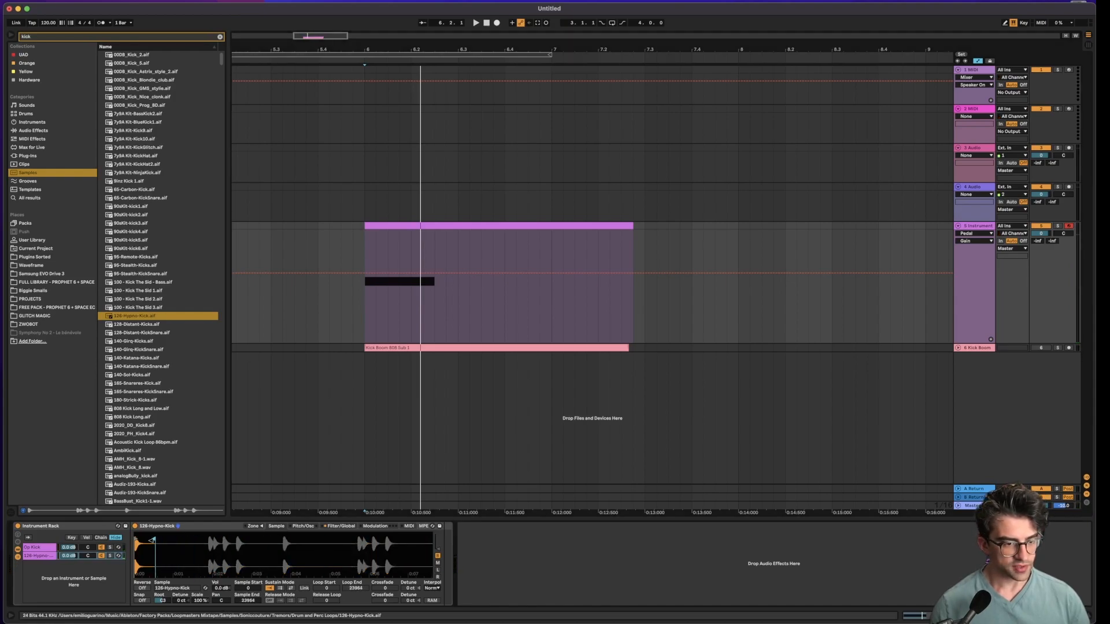
Mute the Op Kick chain and move the Hypno-Kick sample's start slightly later in Sampler
left_click(100, 547)
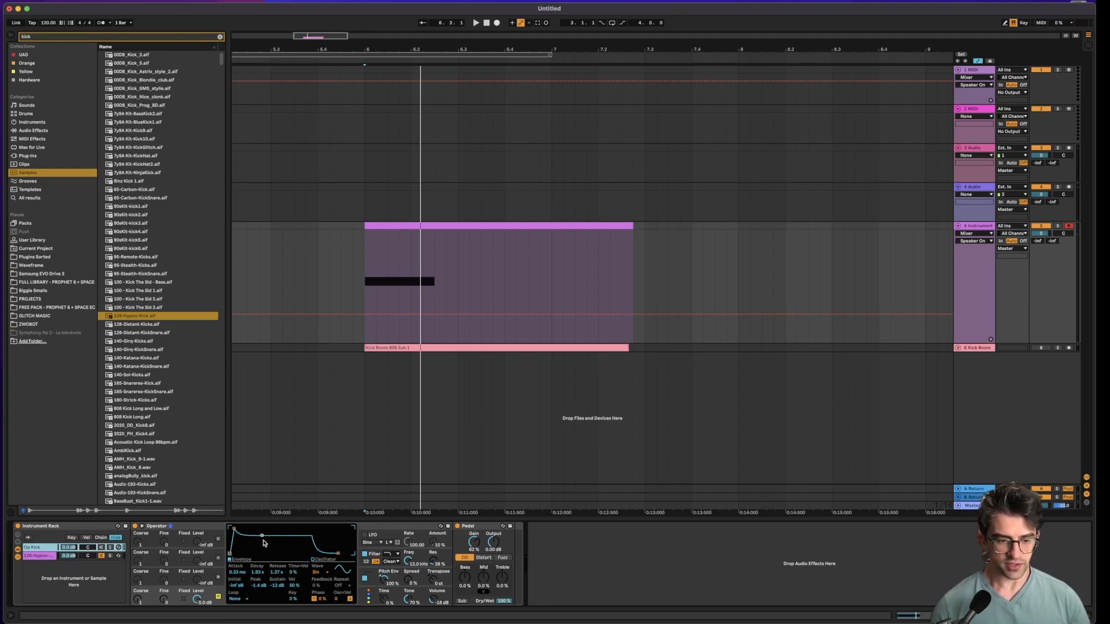
left_click(30, 556)
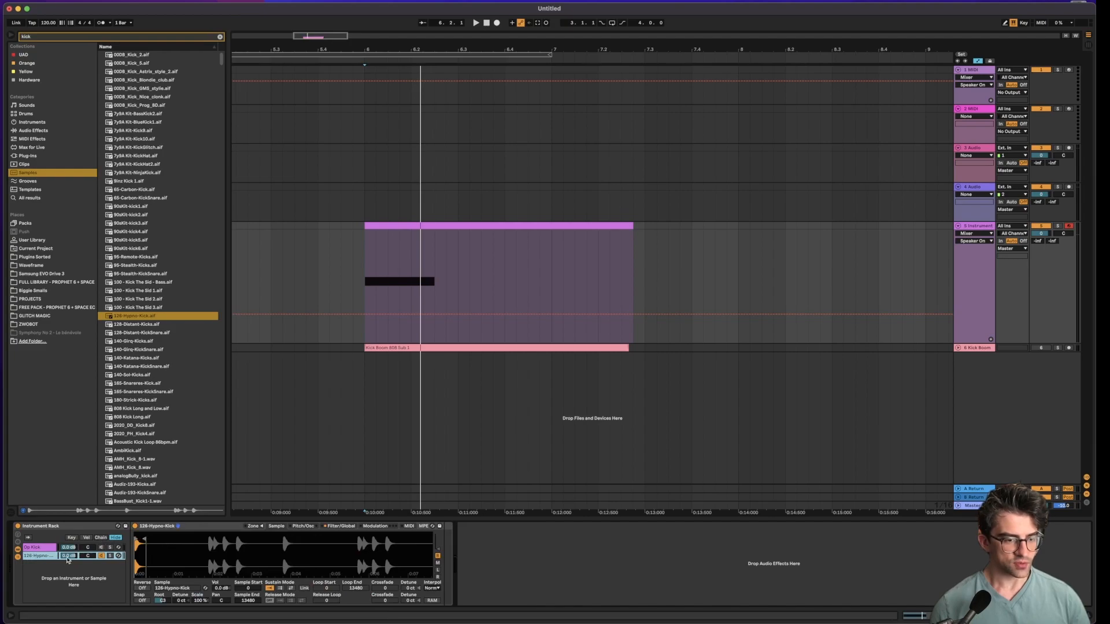
left_click_drag(138, 545, 138, 596)
left_click_drag(135, 538, 137, 538)
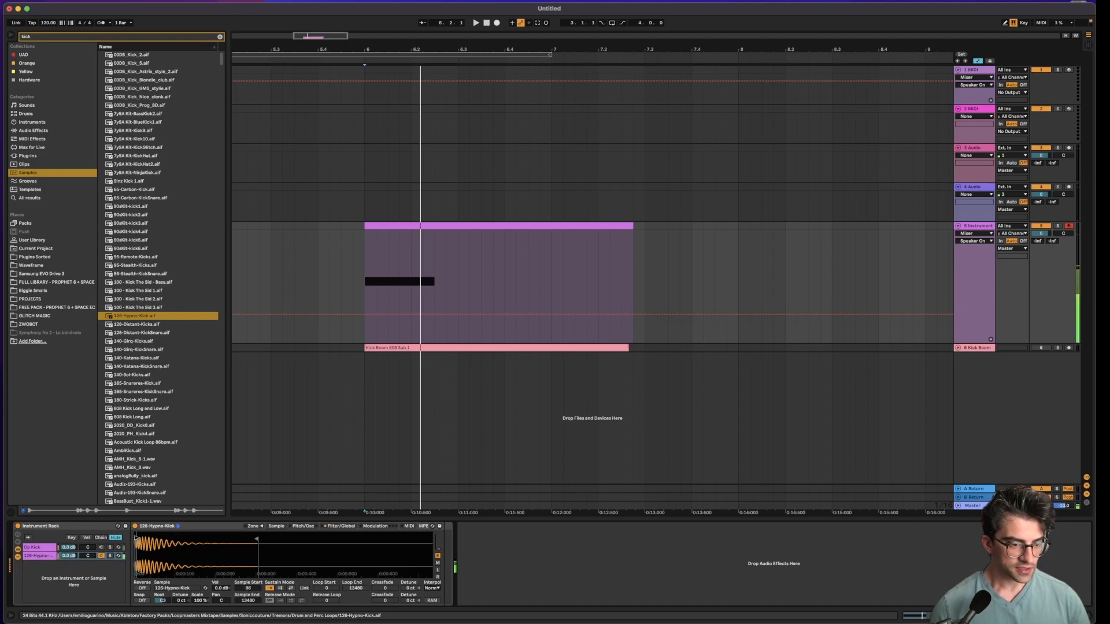
Lengthen the Operator envelope's attack to about 7.97 ms in the Op Kick chain and re-enable that chain
left_click(45, 548)
left_click_drag(234, 529, 241, 530)
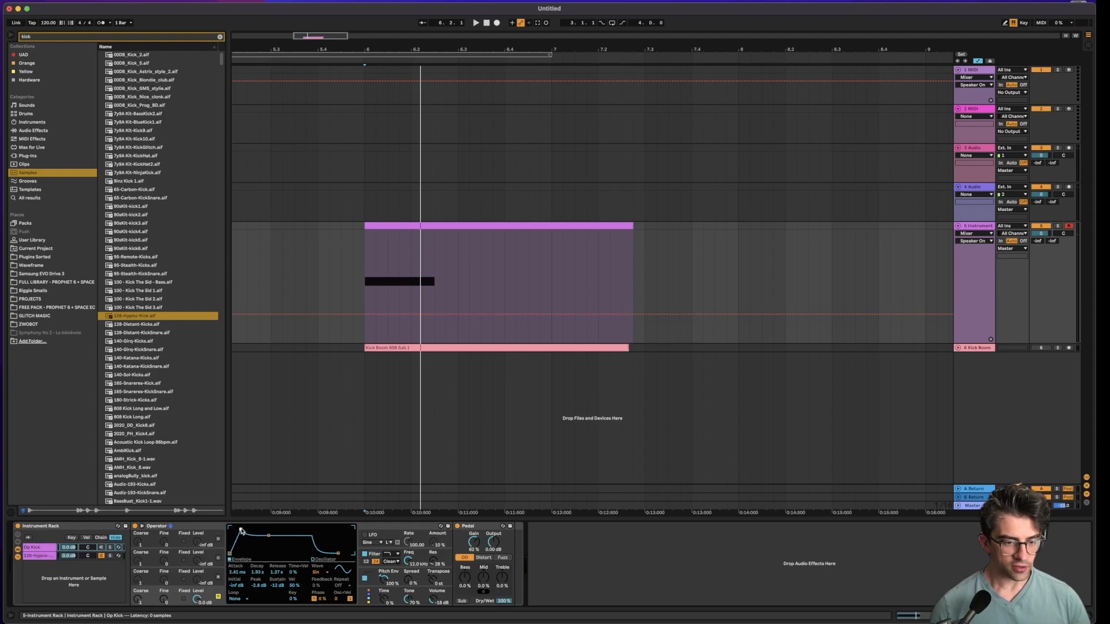
left_click(102, 549)
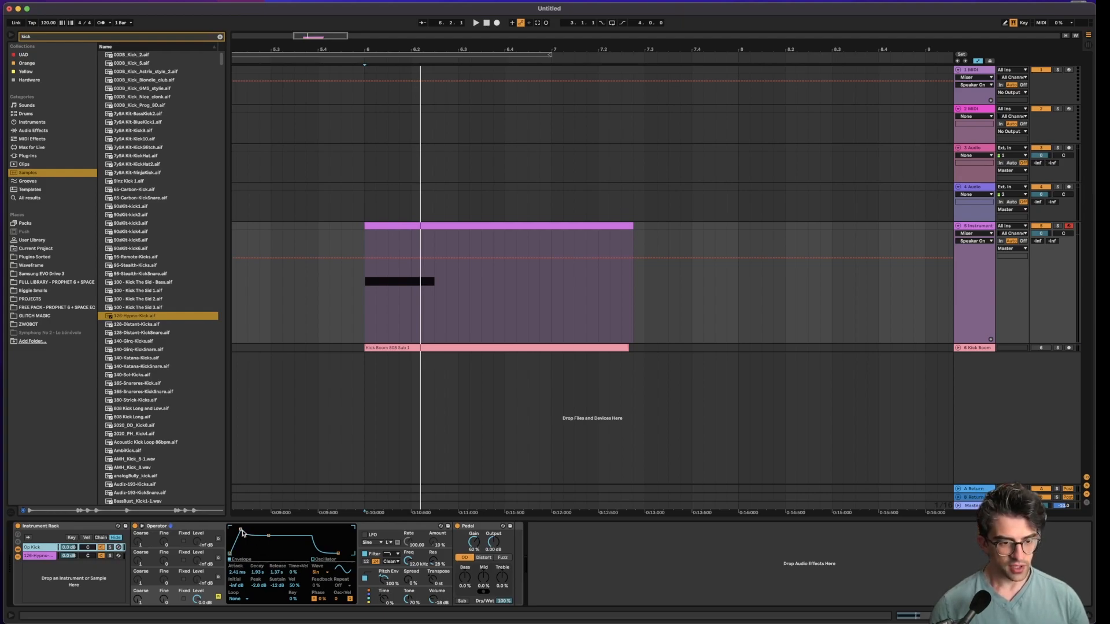
left_click_drag(241, 530, 244, 530)
key("a")
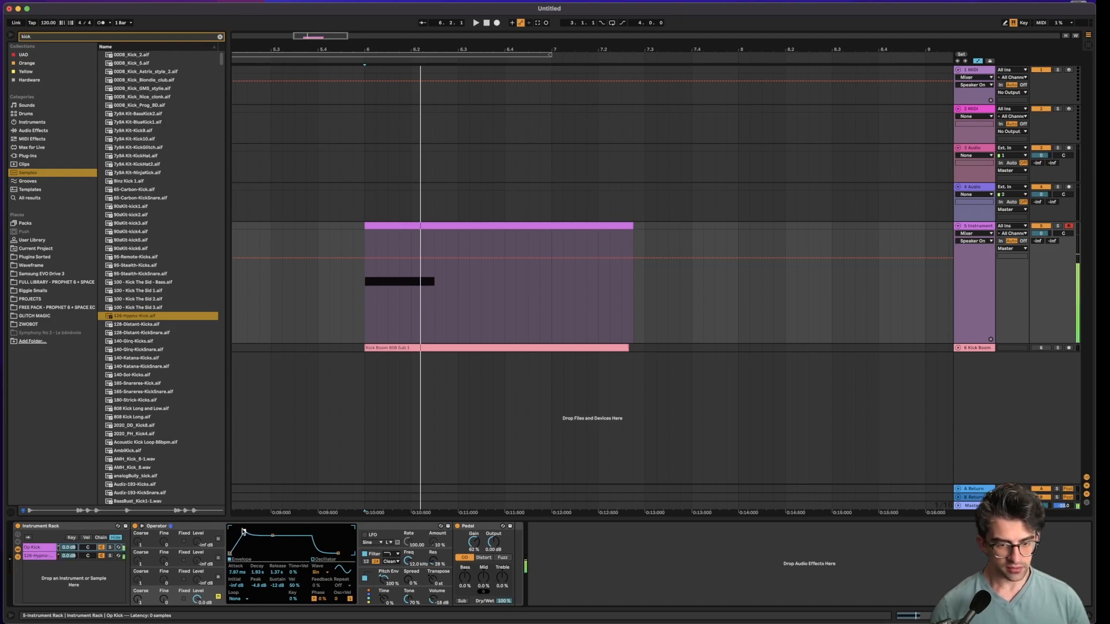
Lower the Op Kick chain's volume and set the Hypno-Kick sample's key-follow Scale to 0%
mouse_move(69, 547)
left_mouse_down()
mouse_move(69, 569)
mouse_move(69, 555)
left_mouse_up()
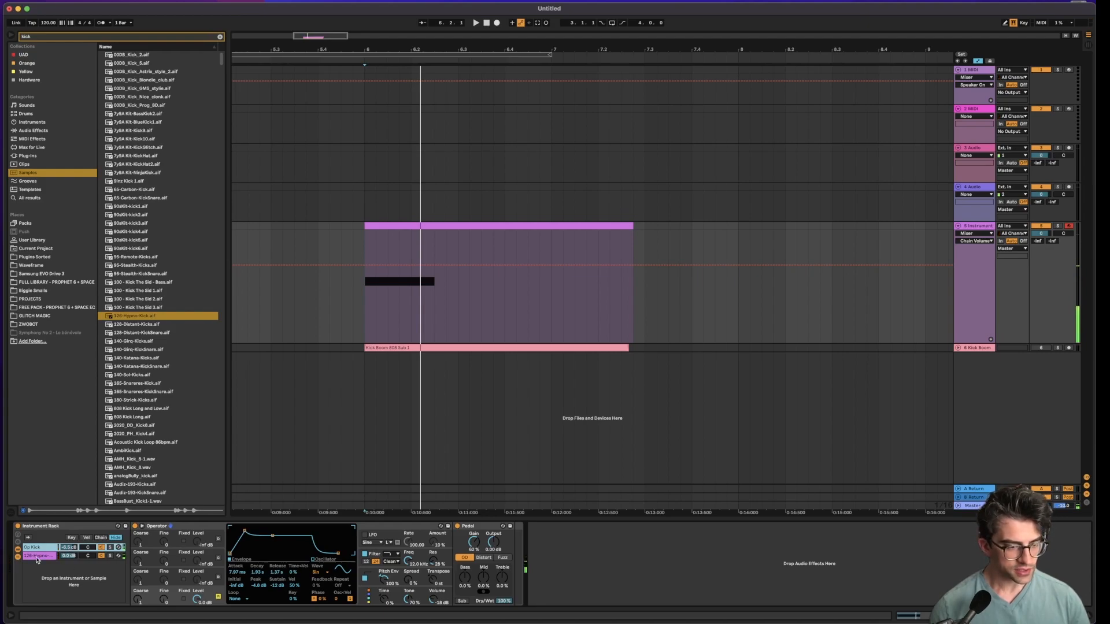
left_click(38, 556)
left_click_drag(201, 602, 200, 615)
double_click(200, 601)
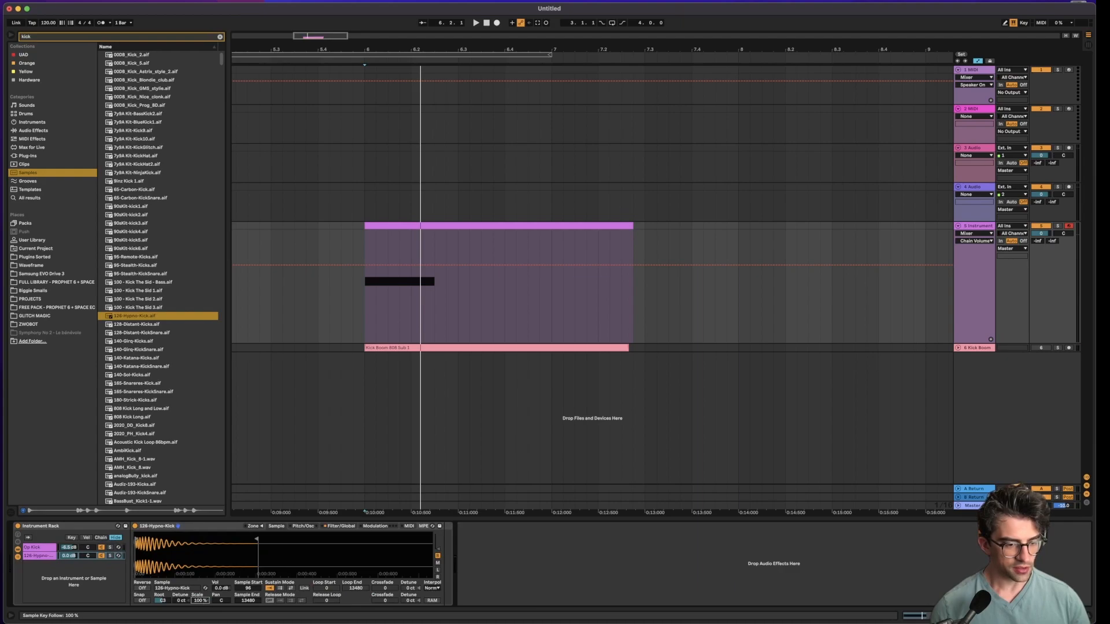
mouse_move(200, 601)
left_mouse_down()
mouse_move(201, 618)
mouse_move(200, 596)
left_mouse_up()
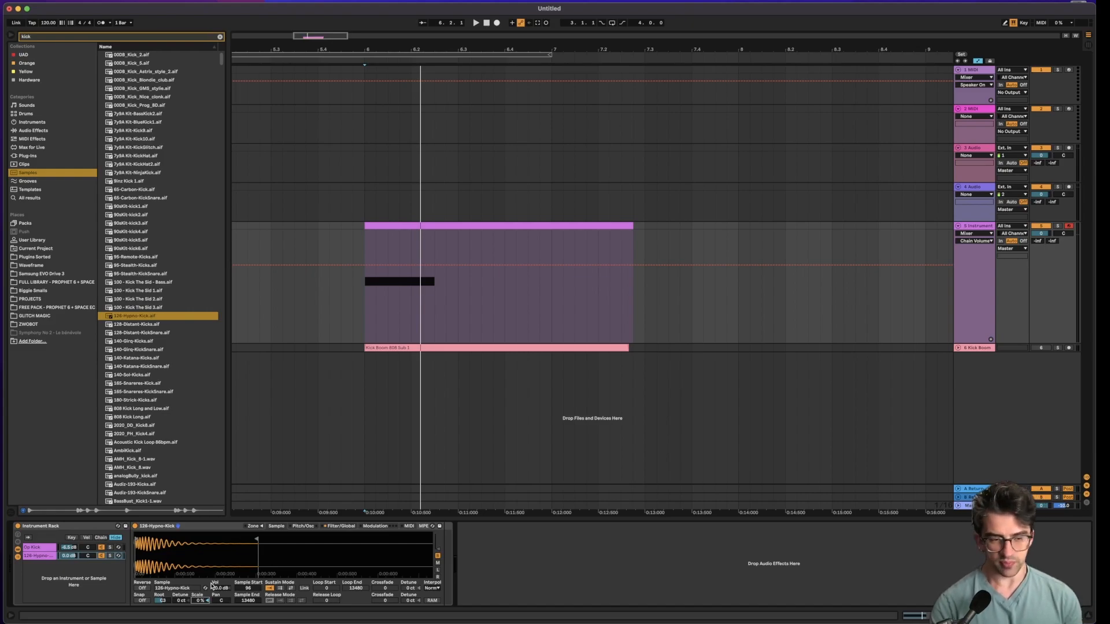
Play repeated notes to audition the layered Operator bass and fixed-pitch kick sample together
key("a")
key("a")
key("a")
key("a")
key("a")
key("a")
key("a")
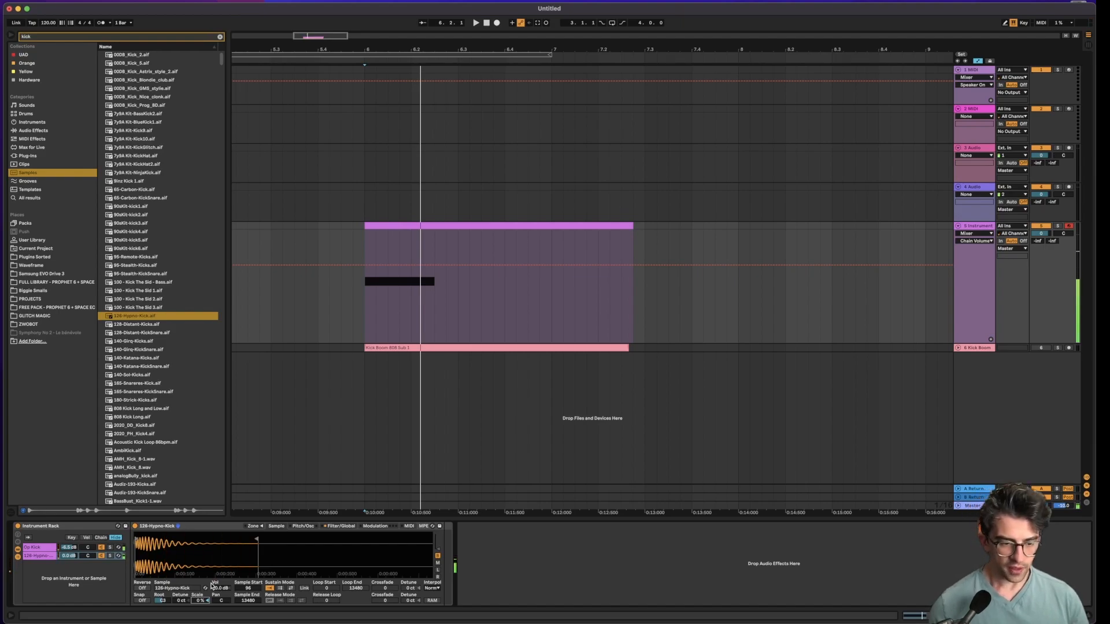
key("a")
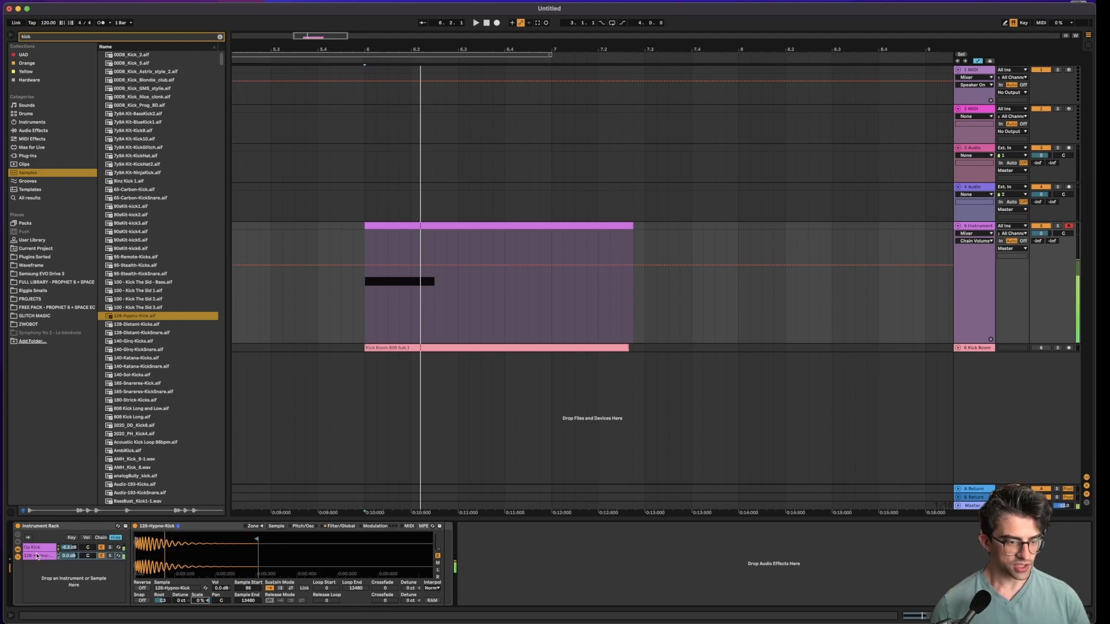
Raise the Pedal's Bass to 22% and Mid to 21% in the Op Kick chain, auditioning the bass with a played note
left_click(34, 548)
key("a")
left_click_drag(274, 537, 271, 539)
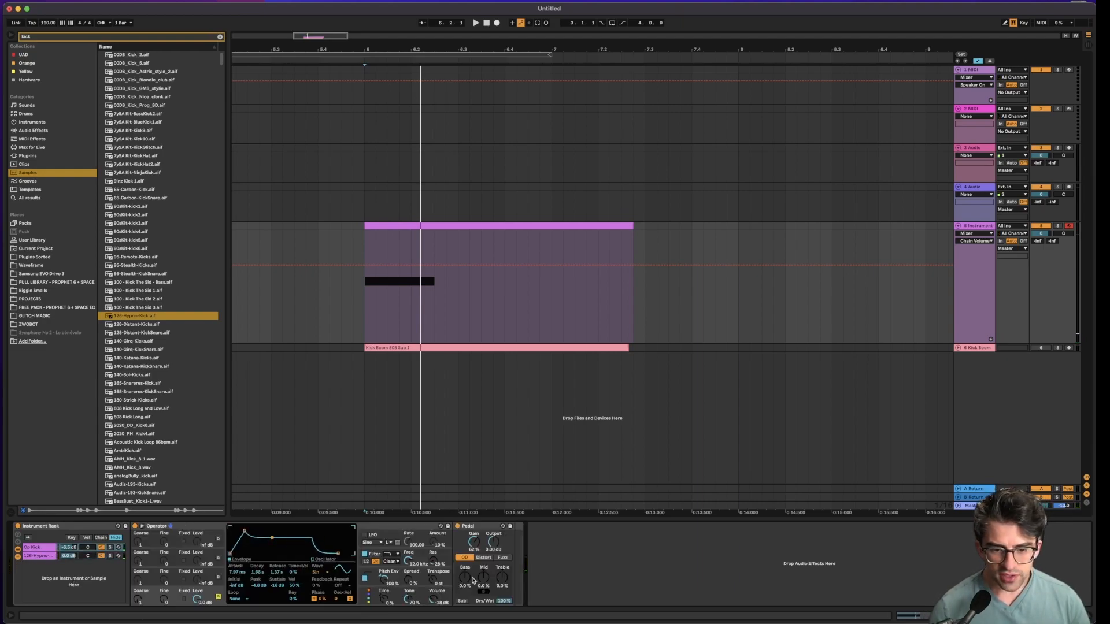
left_click_drag(465, 578, 484, 571)
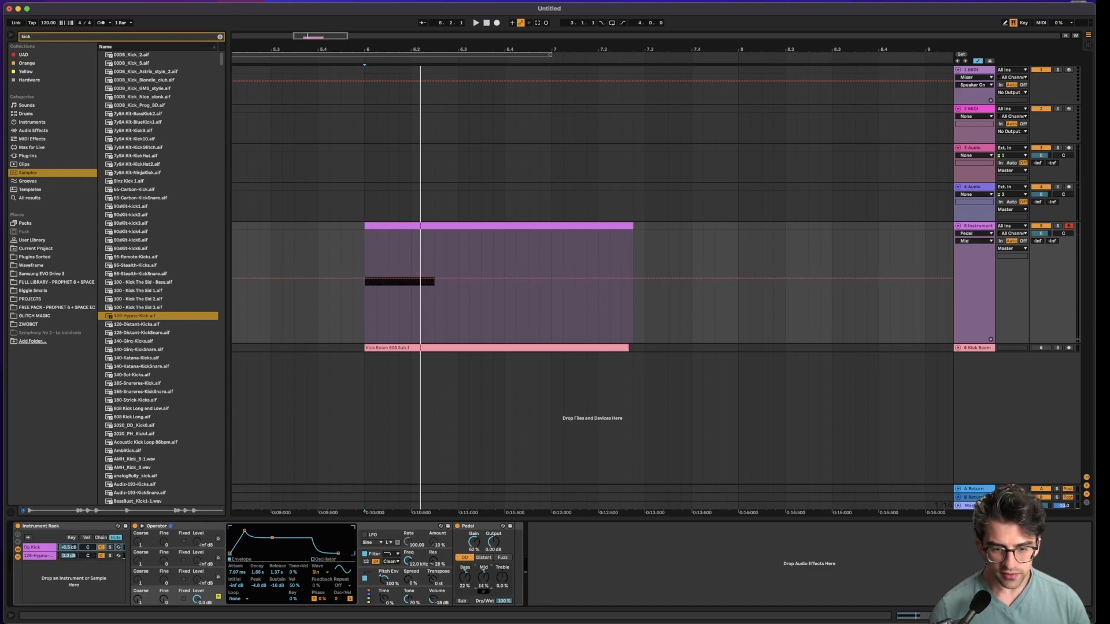
key("a")
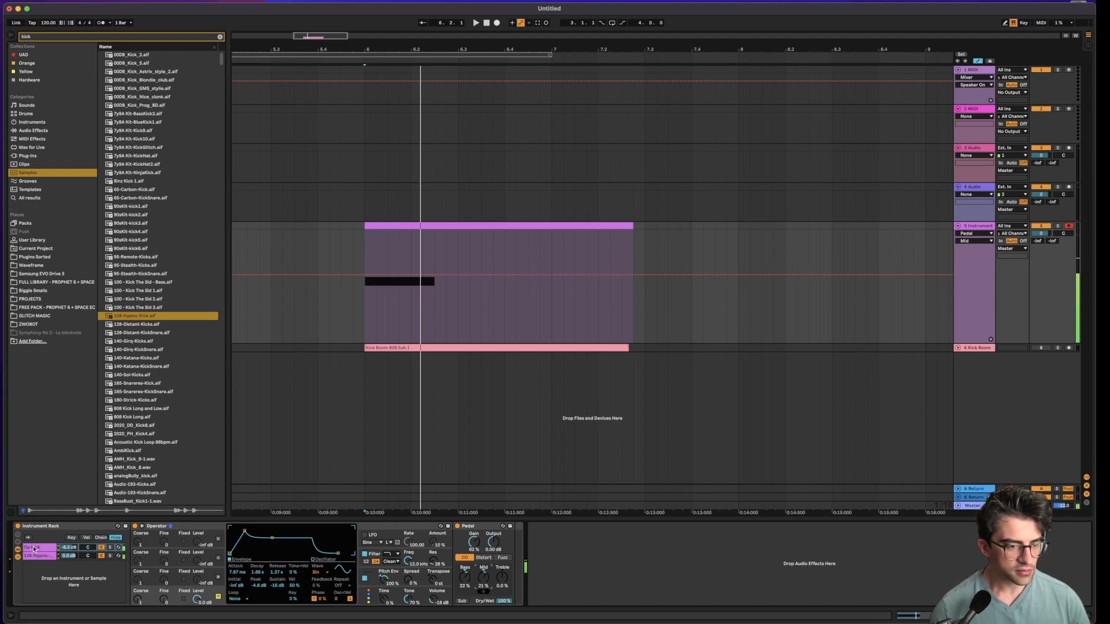
Reshape Operator's volume envelope in the Op Kick chain to 6.19 s decay, -34 dB sustain and 120 ms release, and audition it
left_click(34, 549)
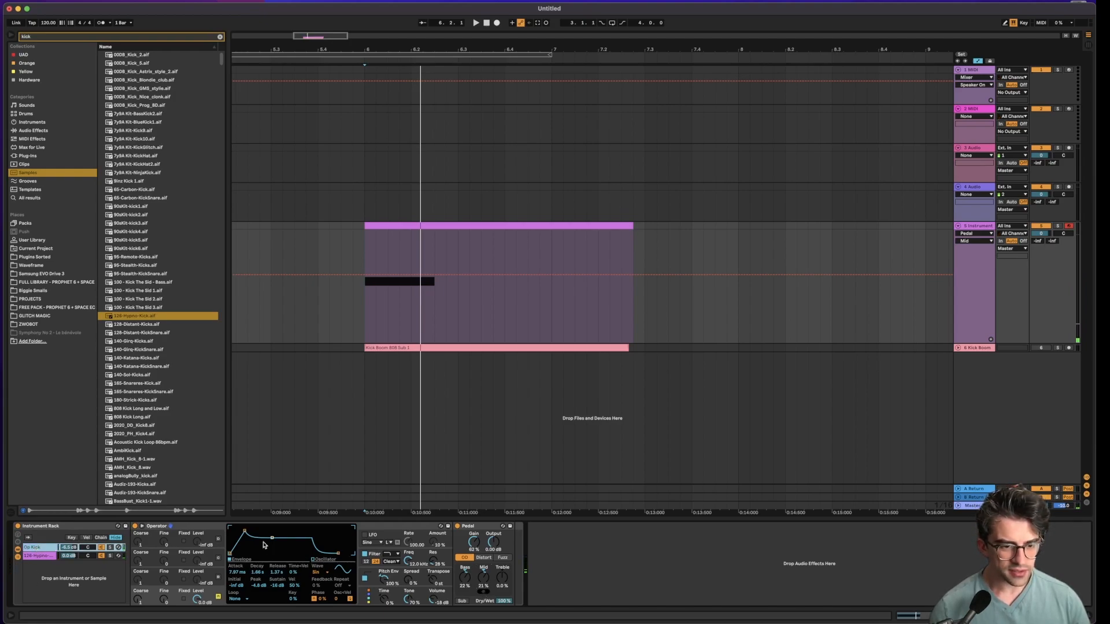
left_click_drag(339, 554, 274, 553)
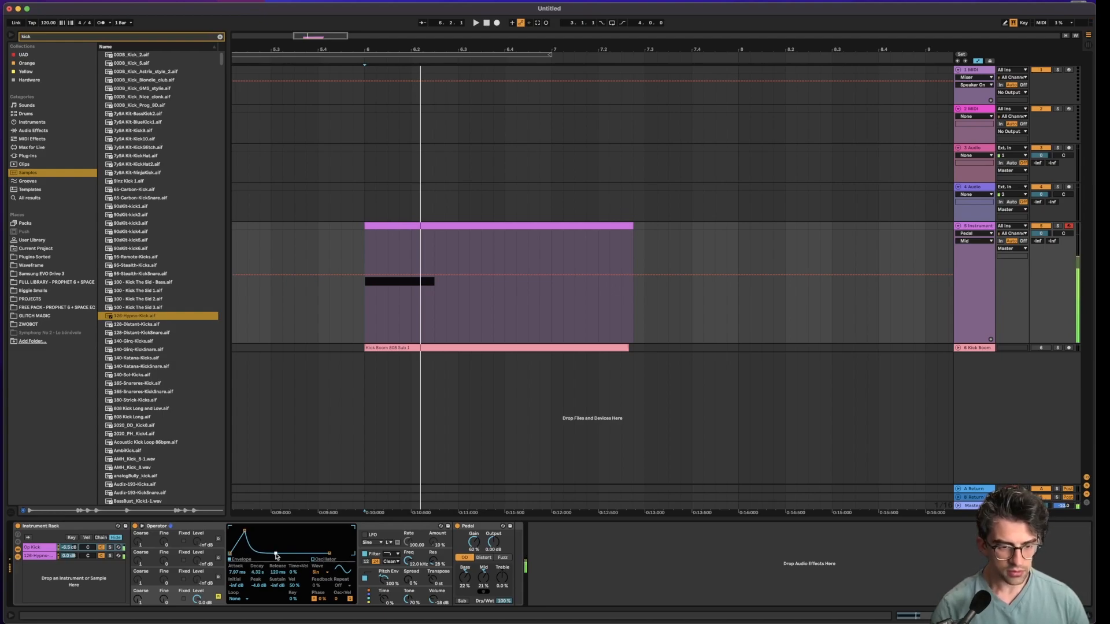
left_click_drag(276, 556, 278, 549)
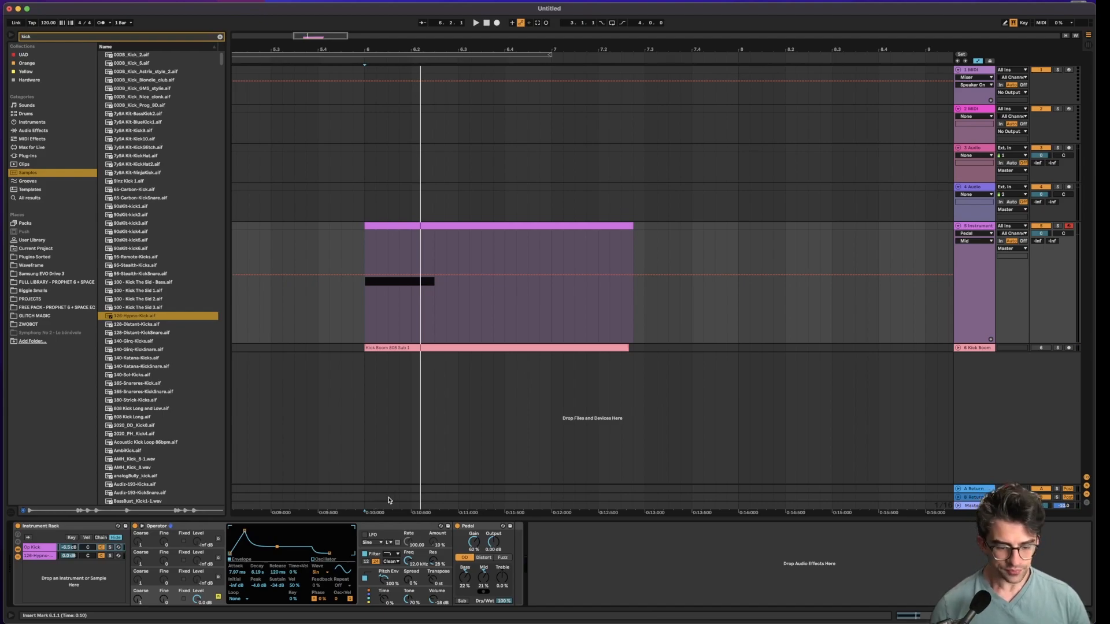
key("a")
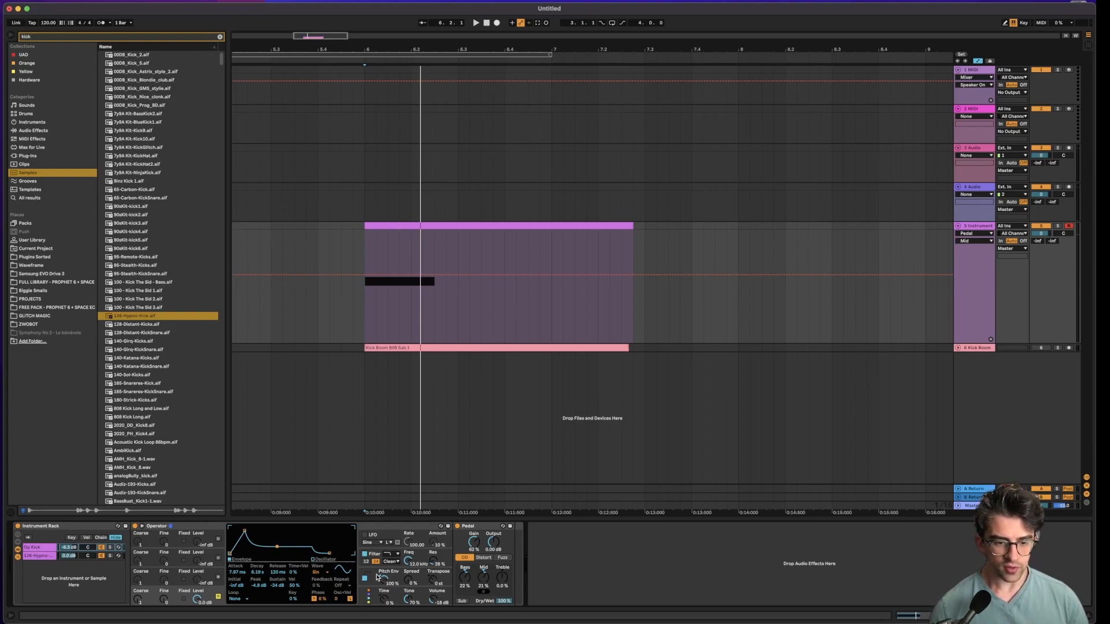
Reduce Operator's pitch envelope amount to 87%, adjust its Glide Time to about 52.5 ms, and play a note
left_click_drag(381, 581, 339, 600)
key("a")
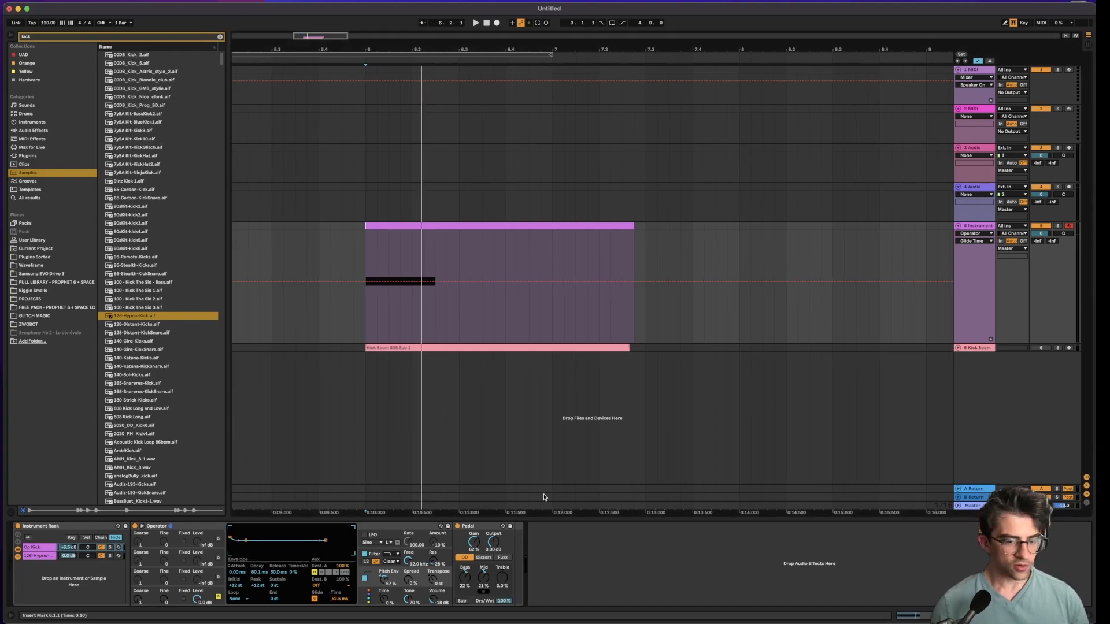
Compare the devices in the Hypno-Kick and Op Kick chains of the Instrument Rack
left_click(47, 556)
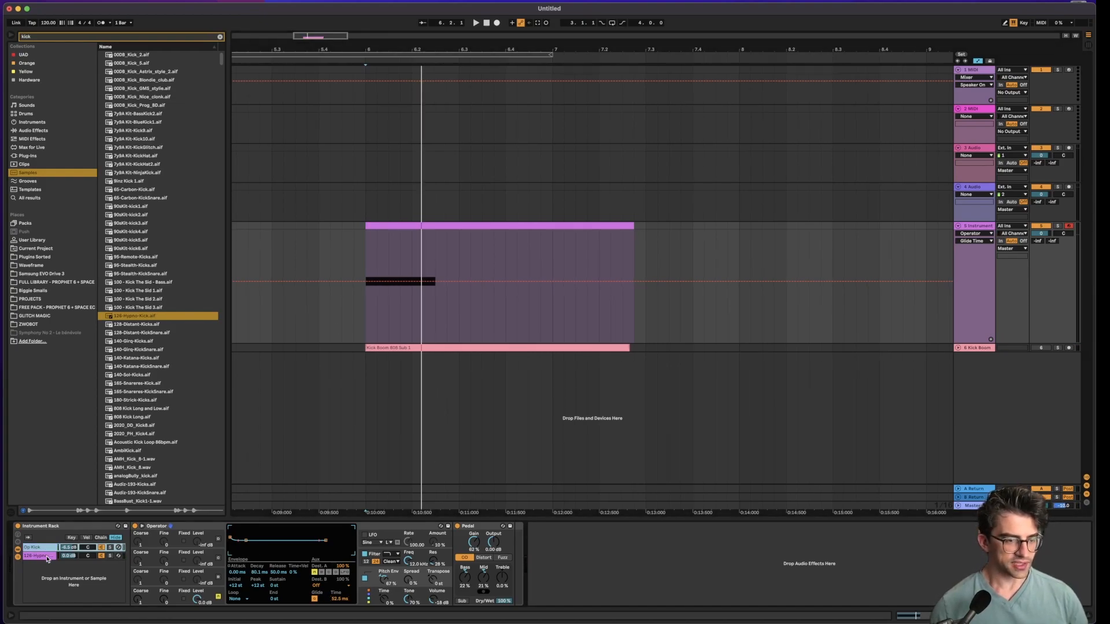
left_click(47, 558)
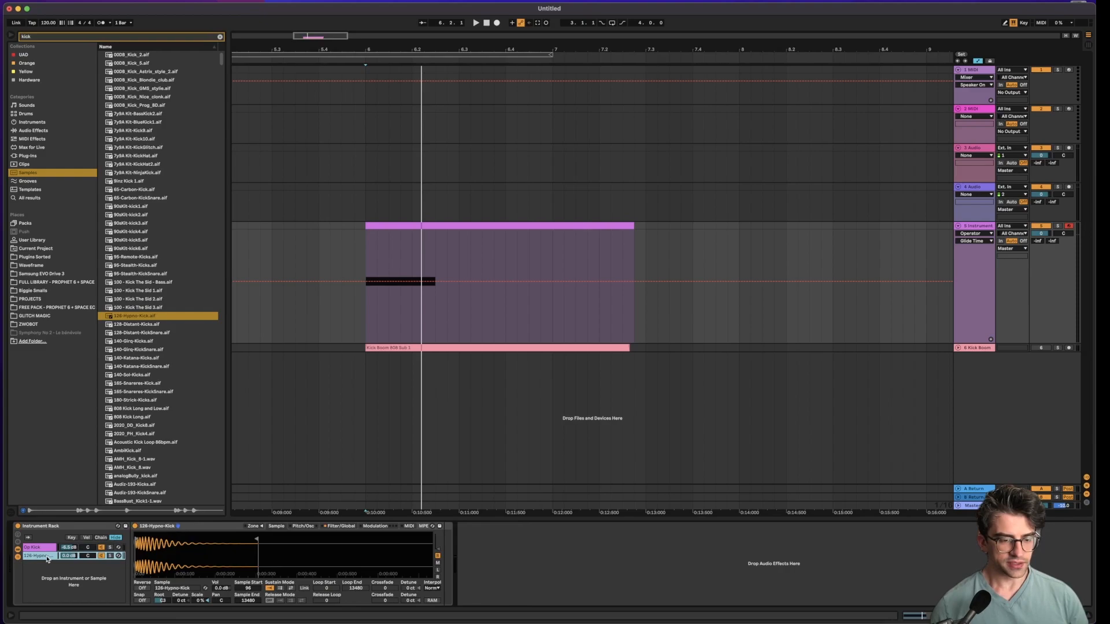
left_click(47, 548)
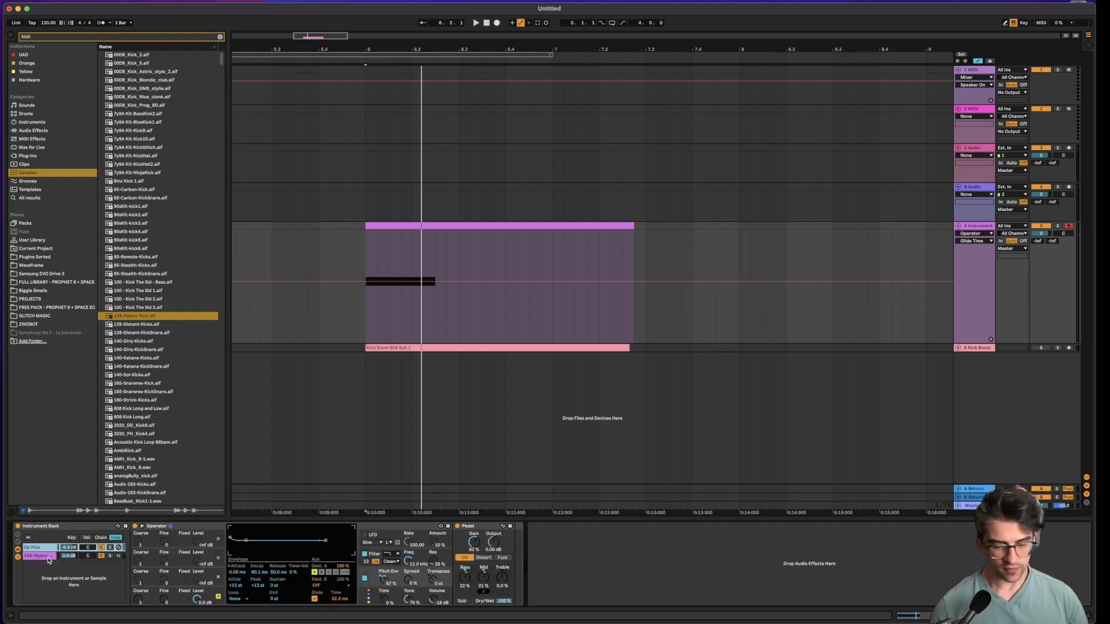
left_click(48, 557)
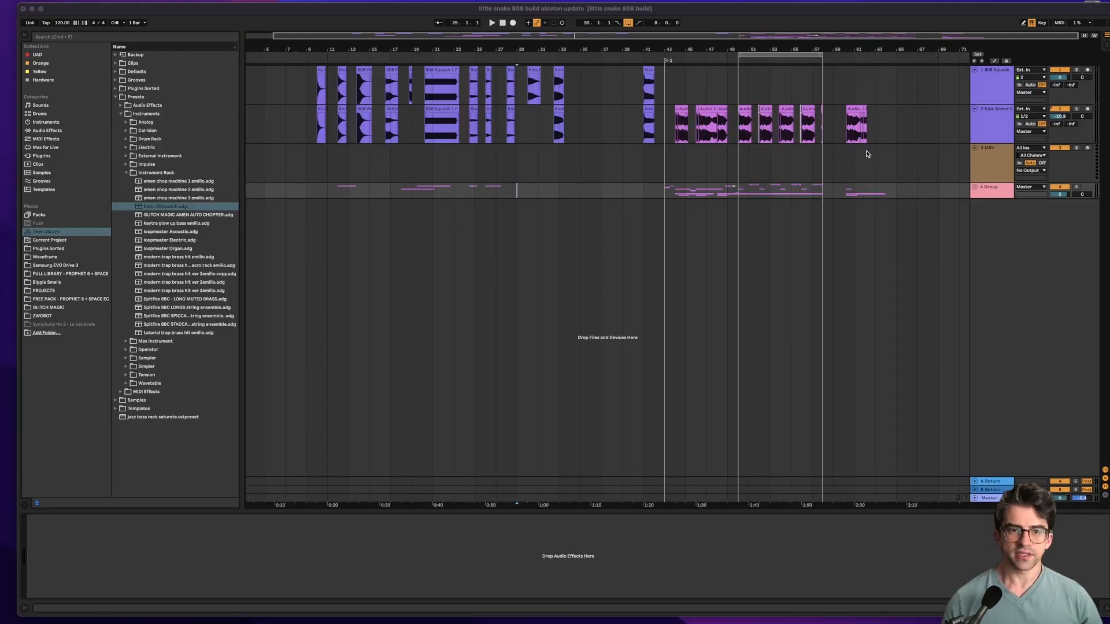
In the little snake 808 build set, move the Basic 808 patch track above 808 Squash and turn off its solo
scroll(868, 154, "left", 1)
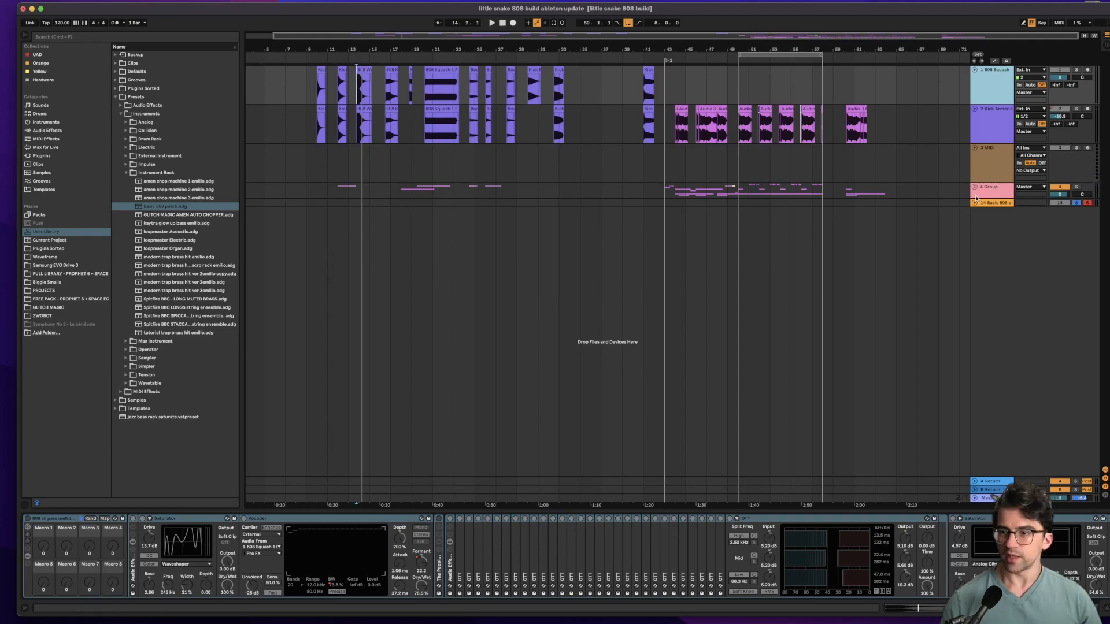
left_click_drag(988, 202, 953, 151)
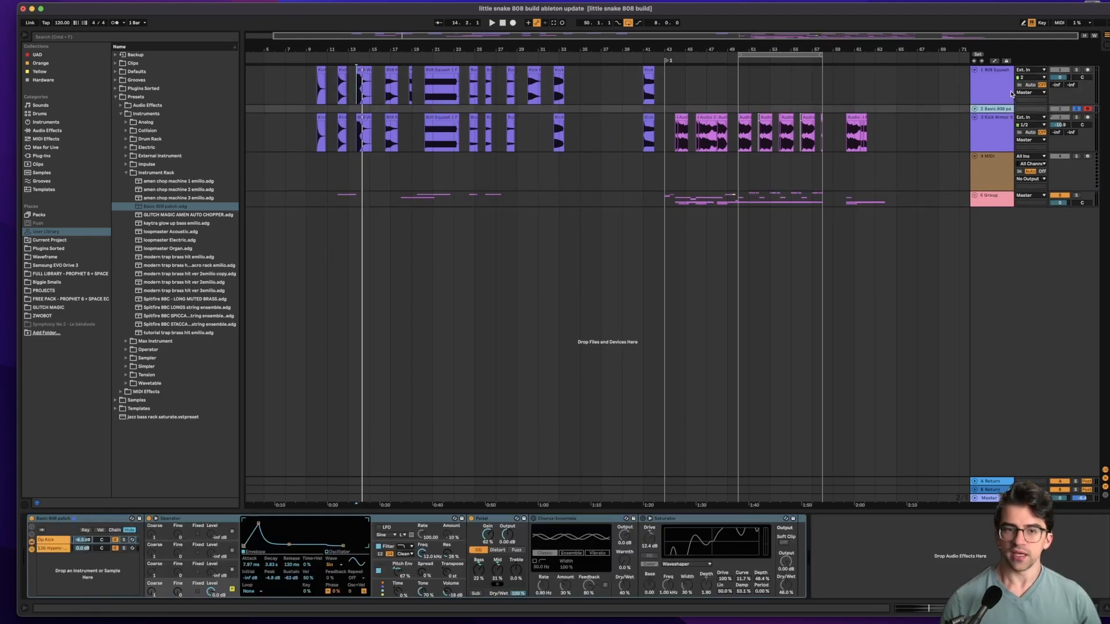
left_click(989, 126)
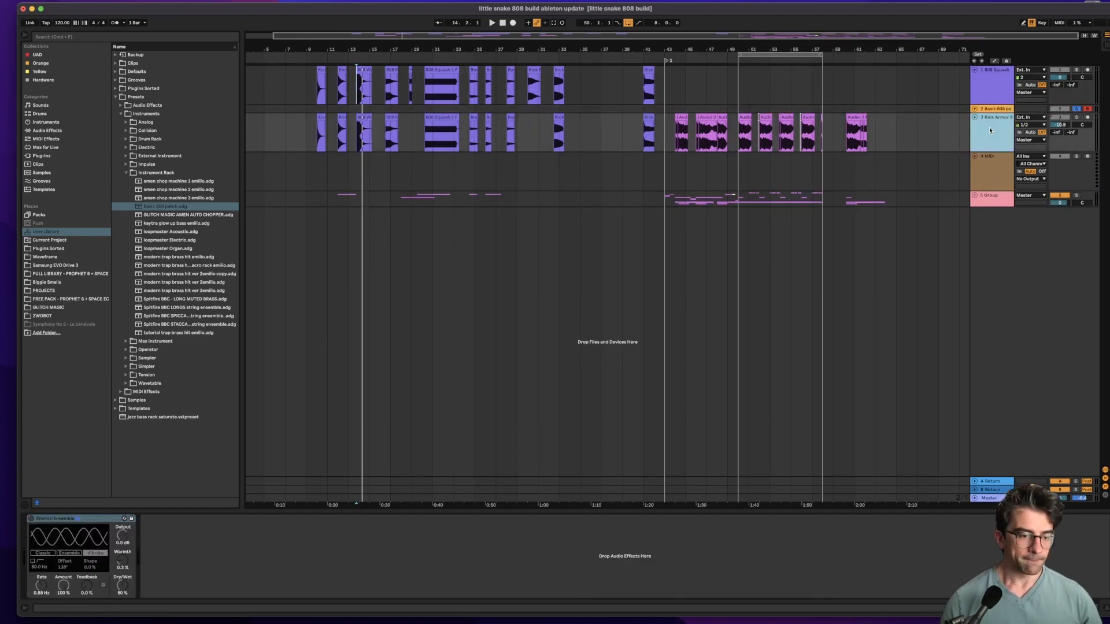
left_click(990, 82)
left_click_drag(991, 110, 992, 81)
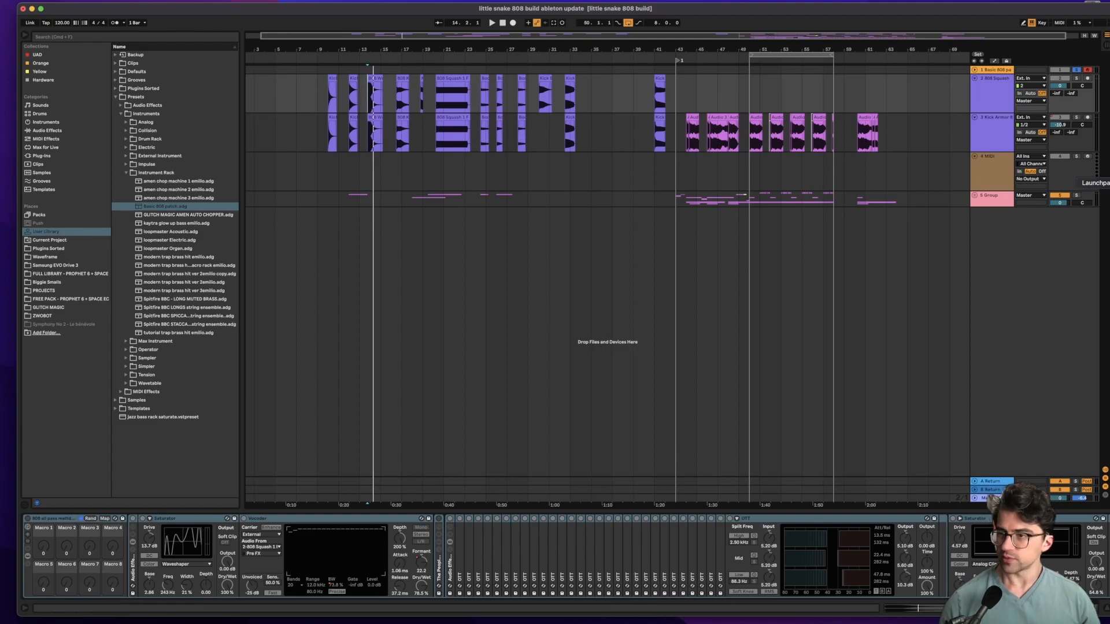
left_click(1076, 70)
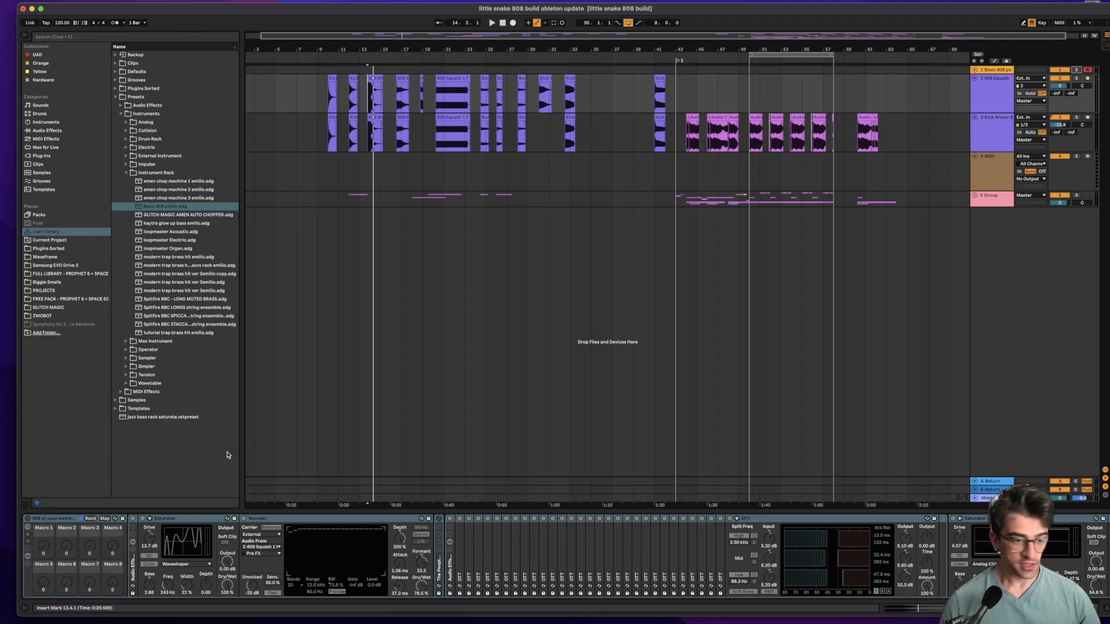
Play the first 808 Squash clip from bar 10 several times with the 808 all pass meltdown rack bypassed
left_click(55, 519)
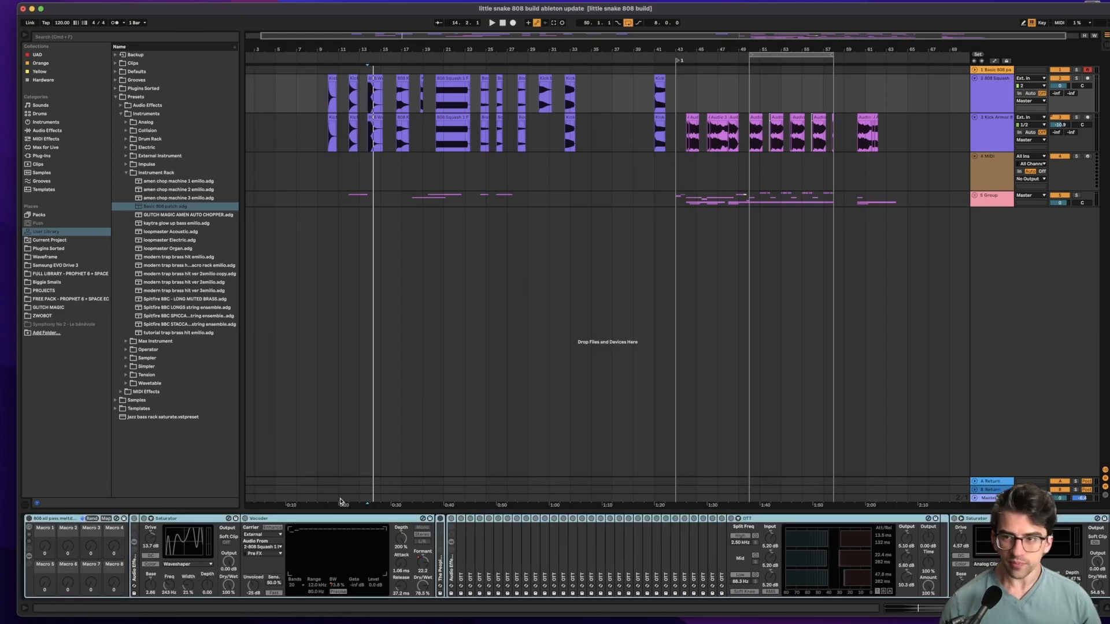
left_click(326, 95)
key("space")
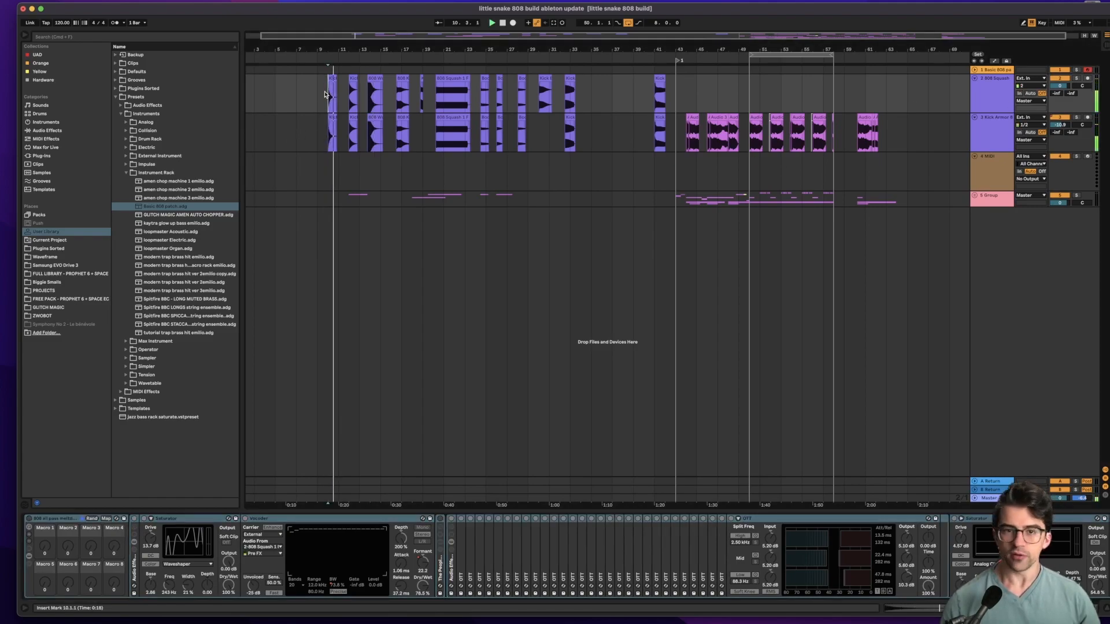
key("space")
key("space")
key("space")
scroll(540, 189, "left", 1)
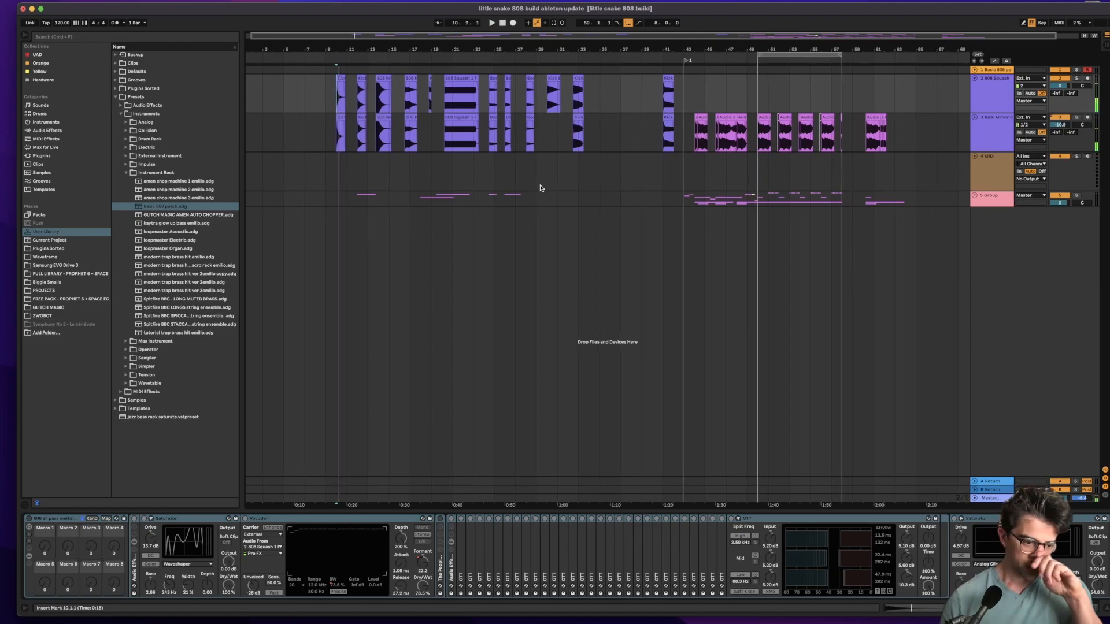
Turn on the 808 all pass meltdown rack on the 808 Squash track and play the processed clip
left_click(985, 106)
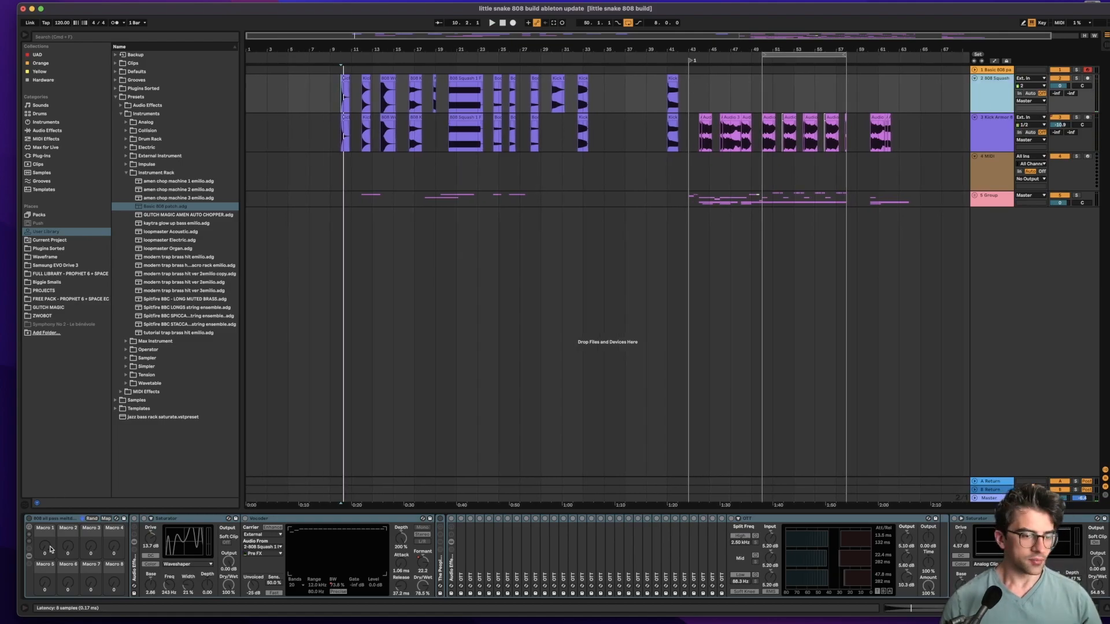
left_click(29, 519)
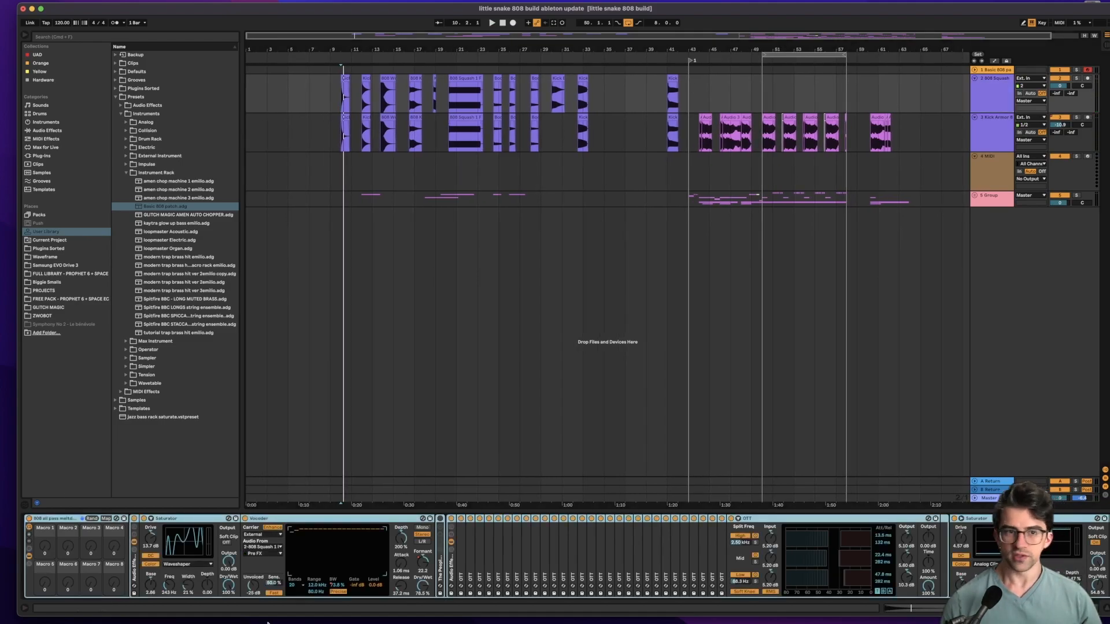
key("space")
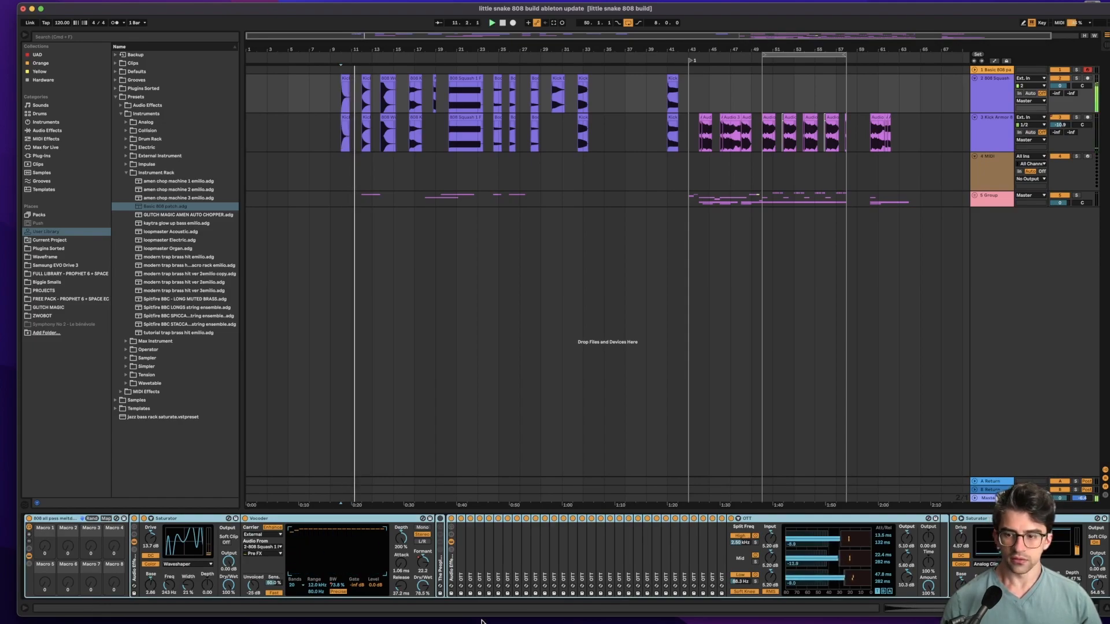
key("space")
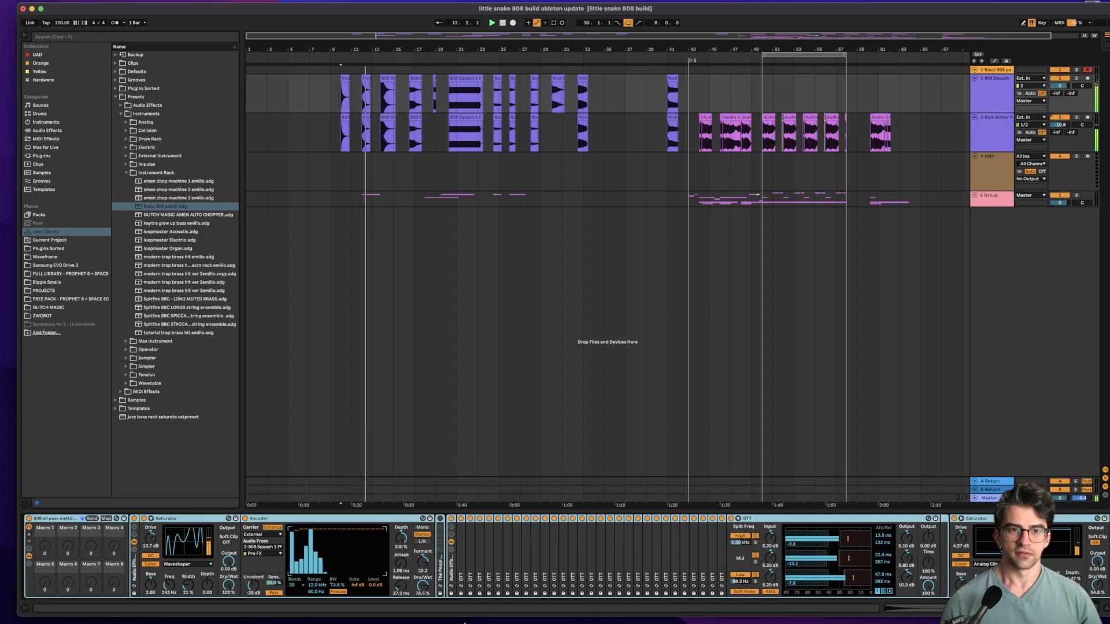
Move the first 808 Squash clip to bar 3, bypass the OTT devices, and play the clip
left_click_drag(342, 85, 272, 89)
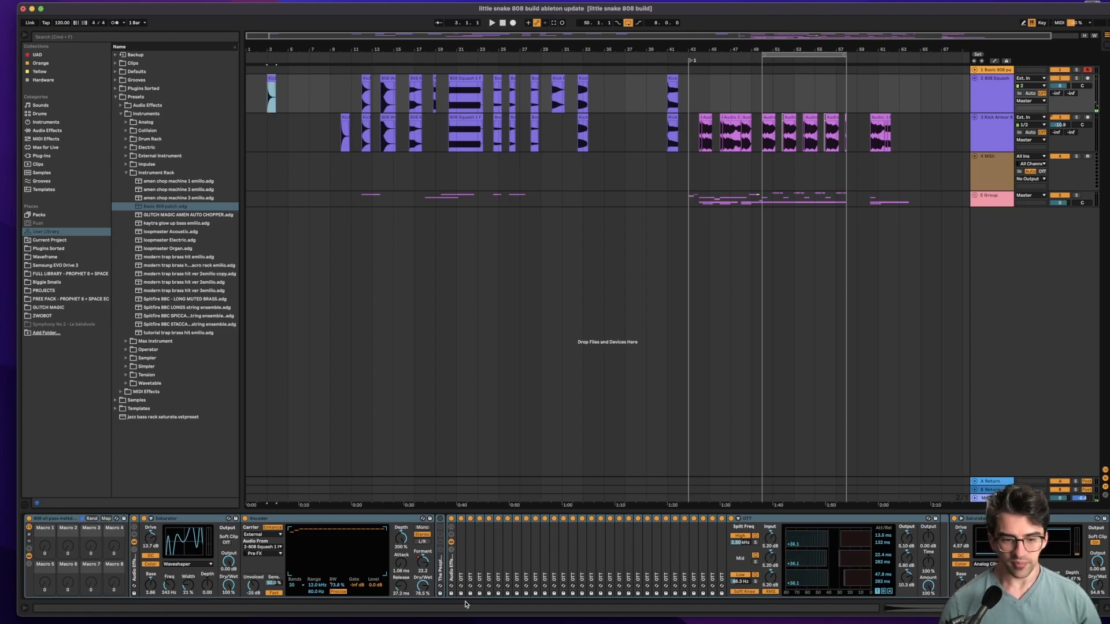
left_click(451, 520)
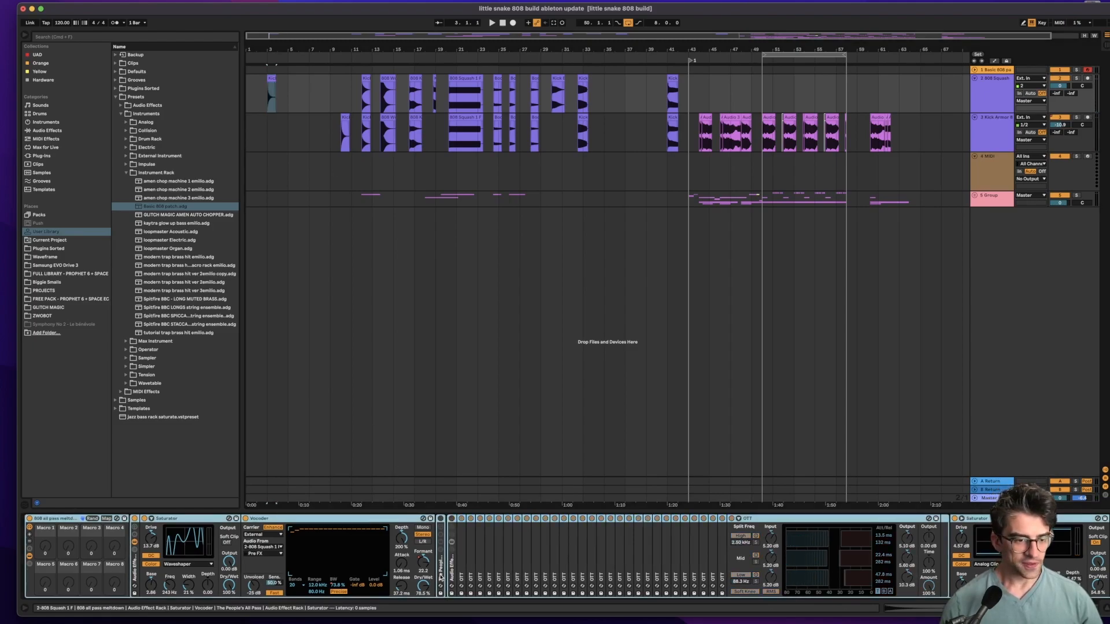
left_click(268, 76)
key("space")
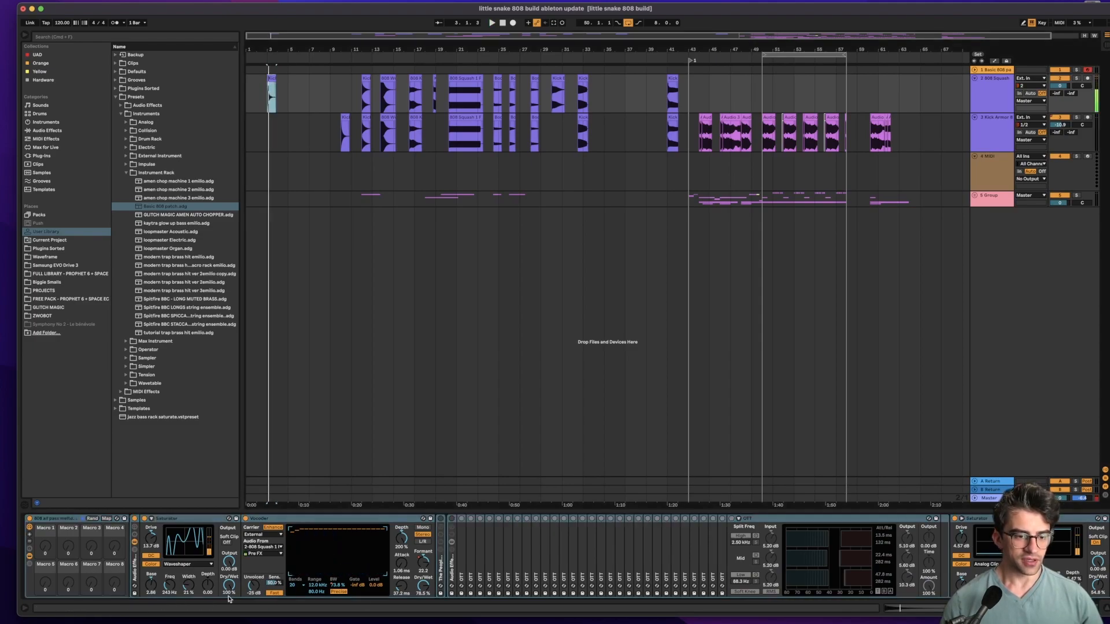
Bypass the Vocoder and the final Saturator so only the rack's first Saturator processes the clip, and play it
left_click(163, 520)
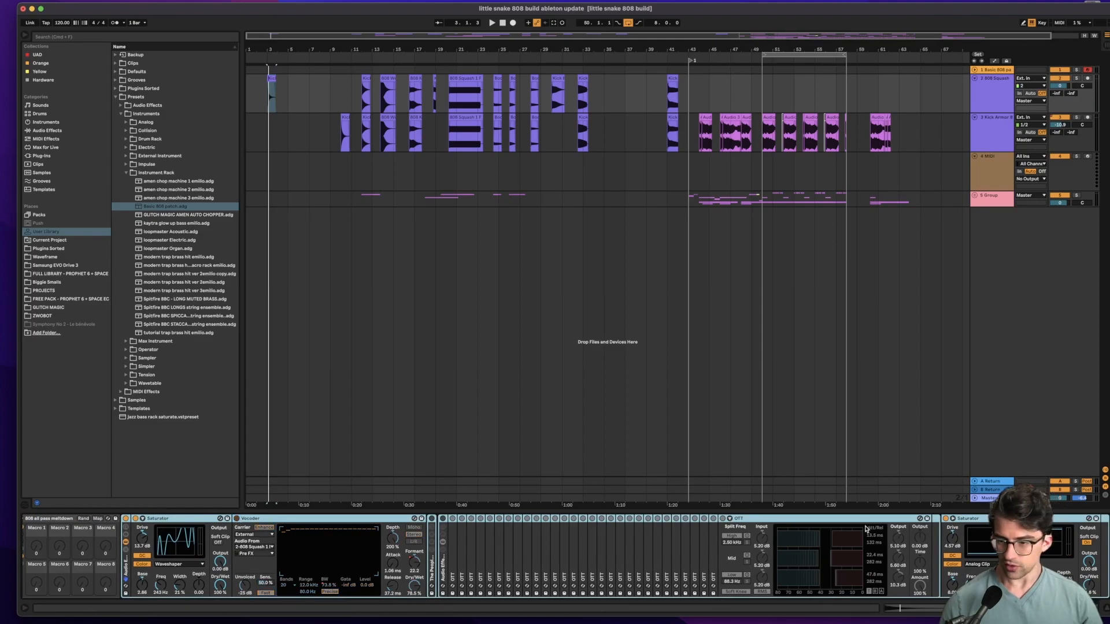
scroll(951, 551, "left", 2)
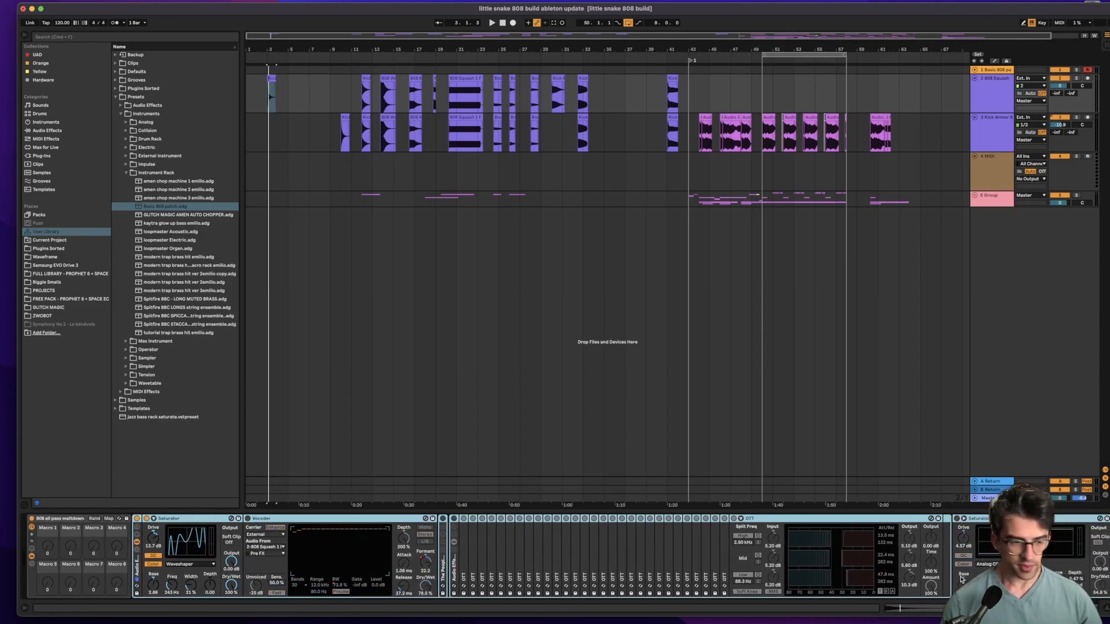
scroll(180, 531, "right", 1)
scroll(153, 592, "right", 2)
key("space")
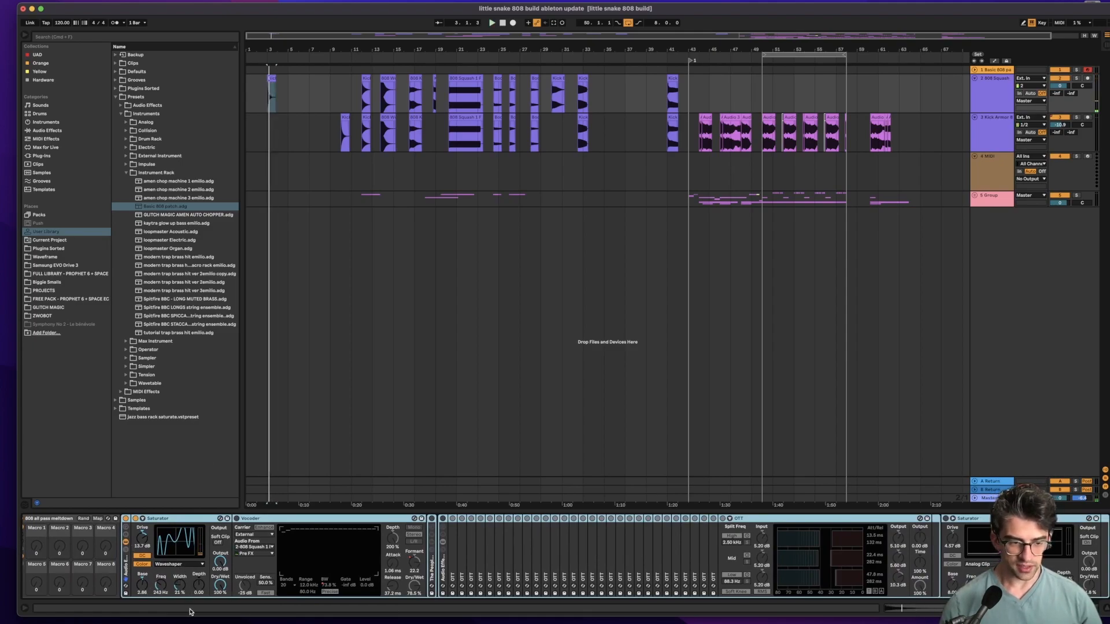
Re-enable the Vocoder, play the clip through it, and draw its upper filter bands sloping downward
scroll(152, 594, "left", 2)
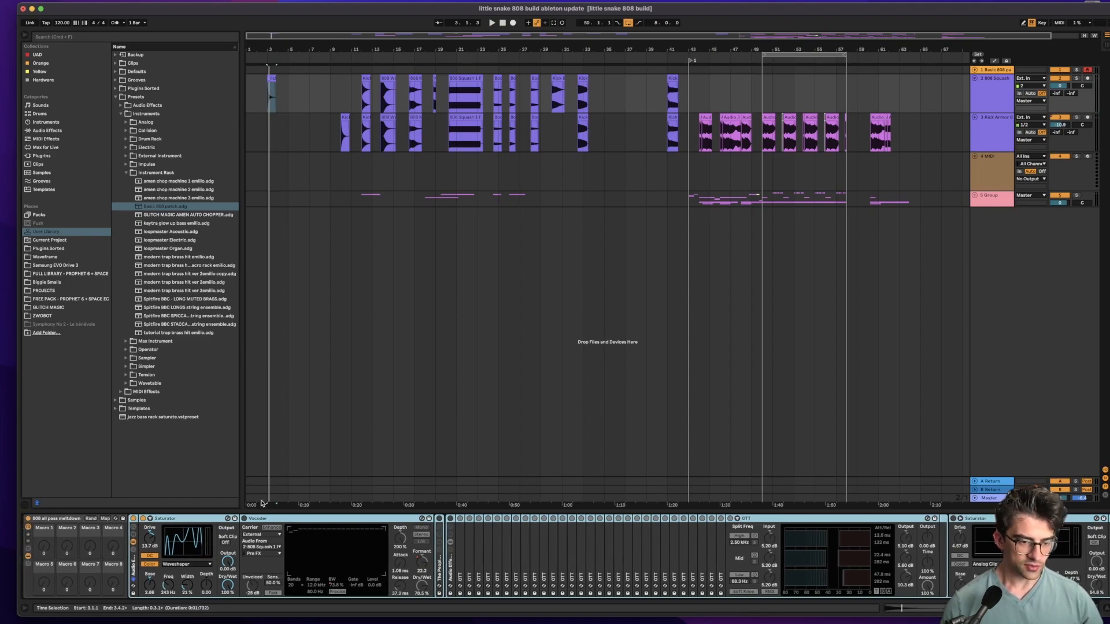
left_click(254, 518)
left_click(244, 518)
key("space")
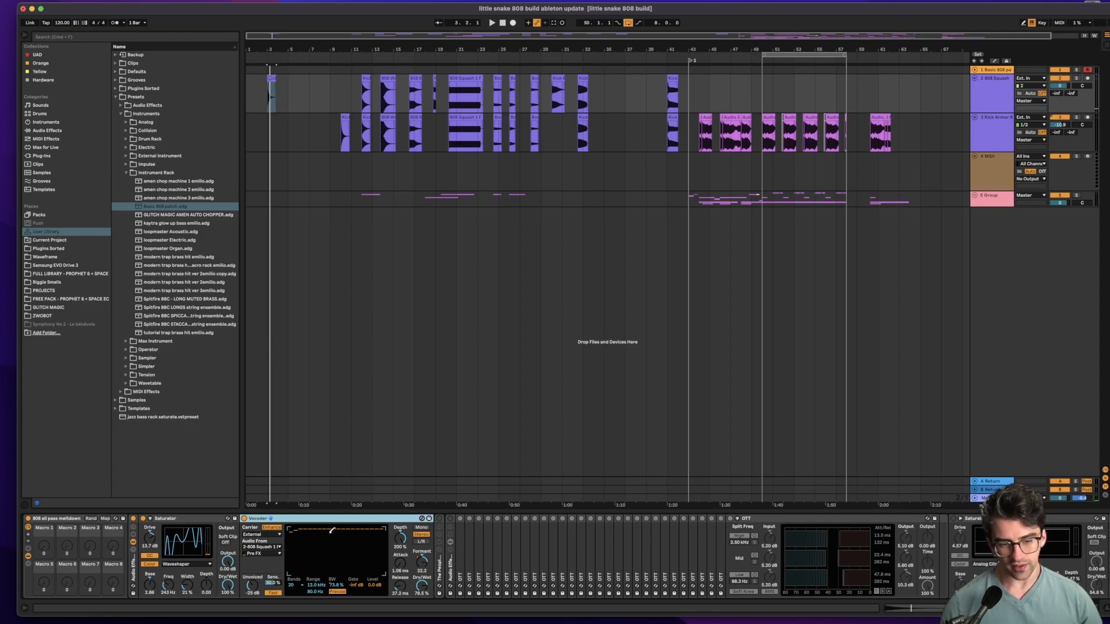
mouse_move(336, 528)
left_mouse_down()
mouse_move(345, 543)
mouse_move(387, 555)
mouse_move(330, 532)
left_mouse_up()
Keep the Vocoder's carrier on External, take its audio from the 1-Basic 808 patch track, and play the clip
left_click(271, 534)
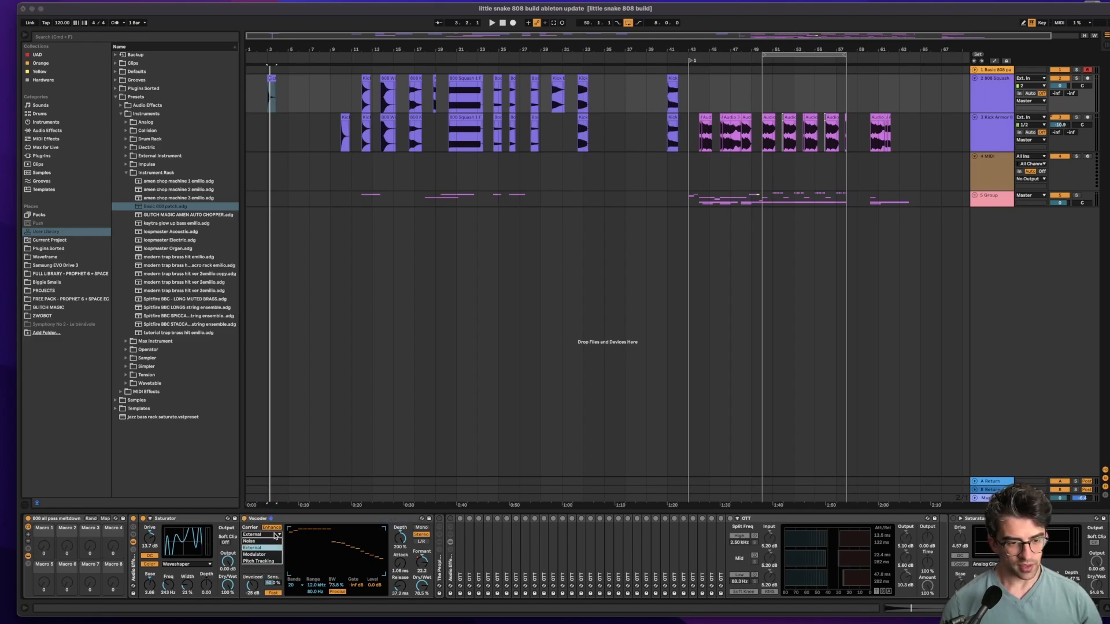
left_click(260, 548)
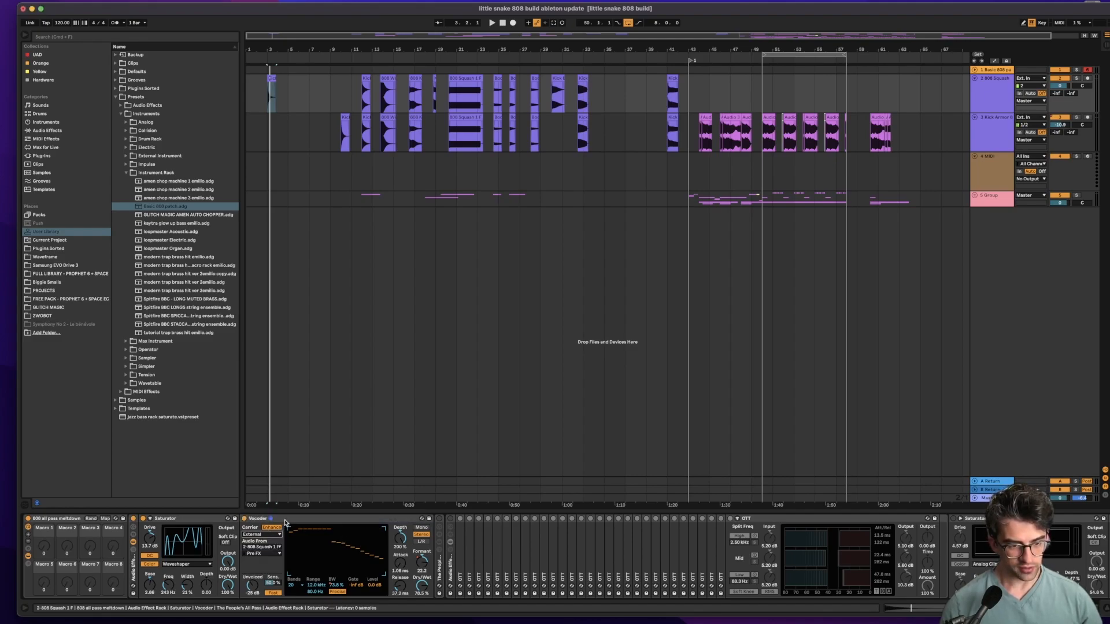
left_click(269, 548)
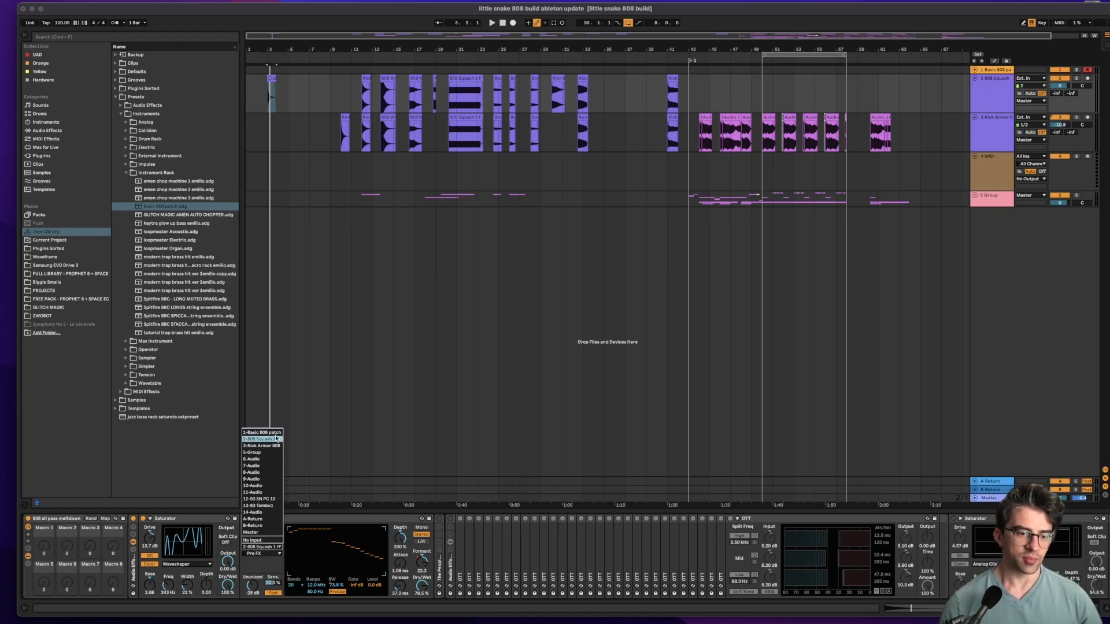
left_click(262, 433)
key("space")
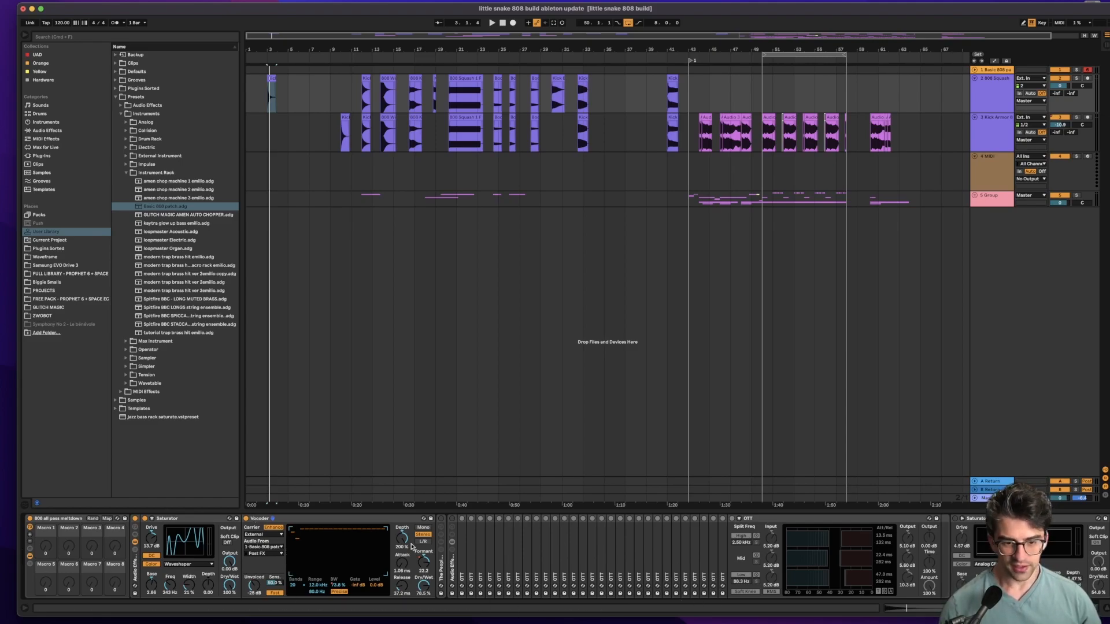
Collapse the OTT rack and expand The People's All Pass rack to show its devices
scroll(382, 541, "left", 1)
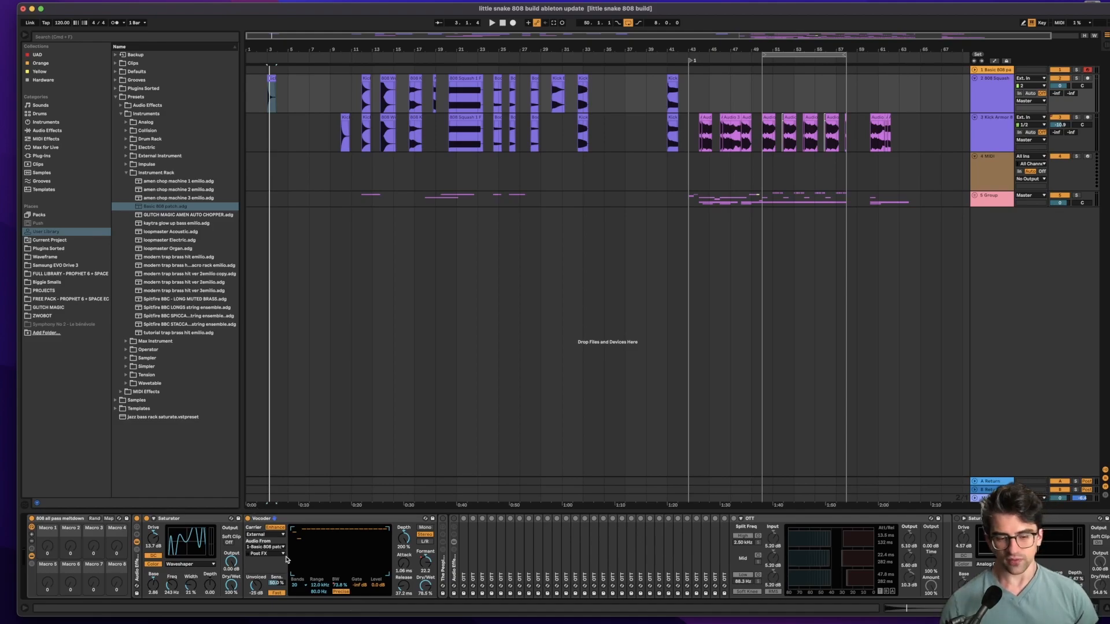
scroll(384, 565, "right", 1)
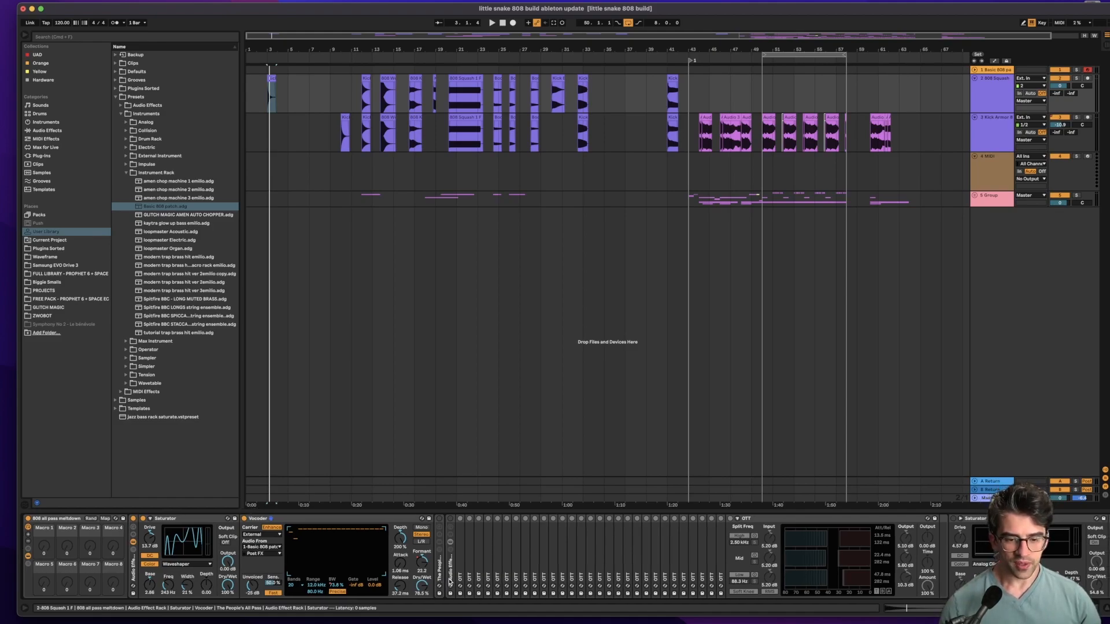
double_click(450, 577)
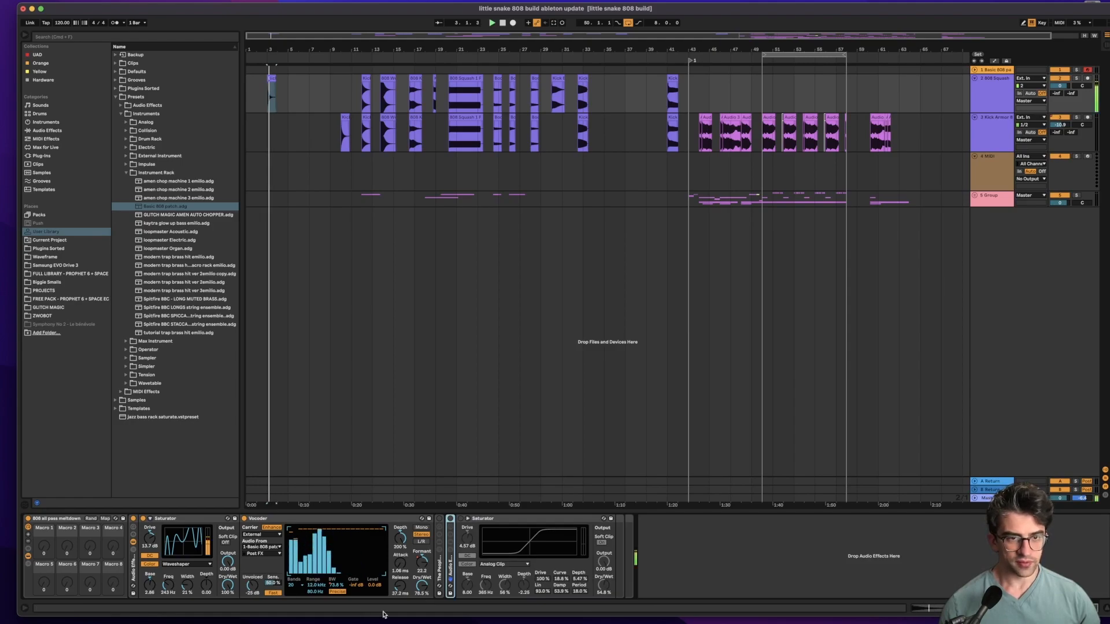
double_click(439, 576)
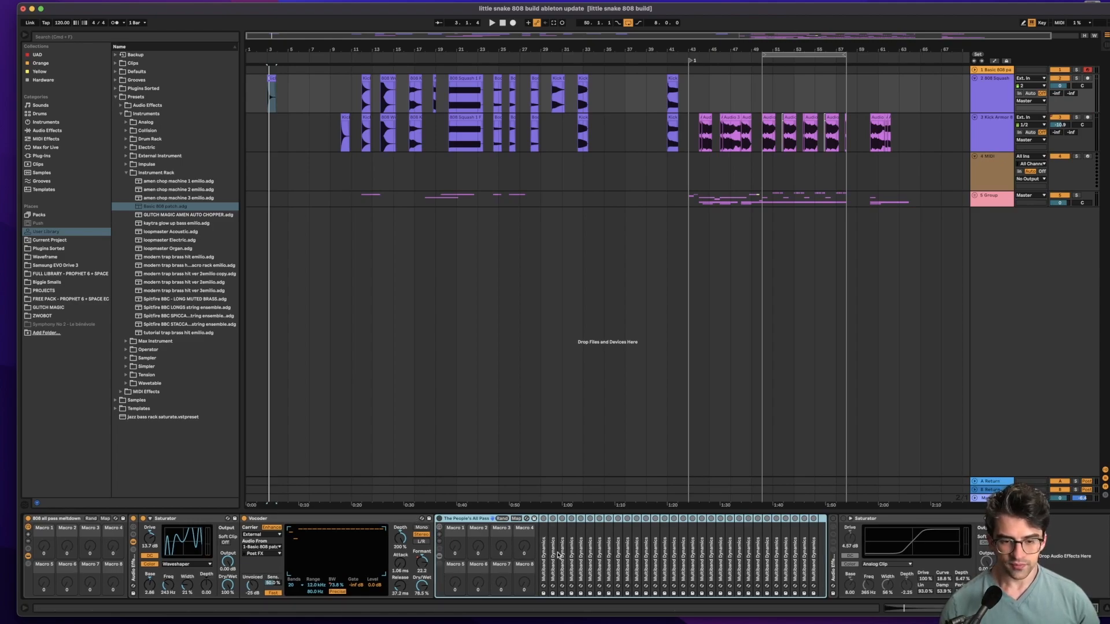
Expand the first Multiband Dynamics device in The People's All Pass rack, examine its settings, and collapse it again
left_click(541, 571)
left_click(554, 571)
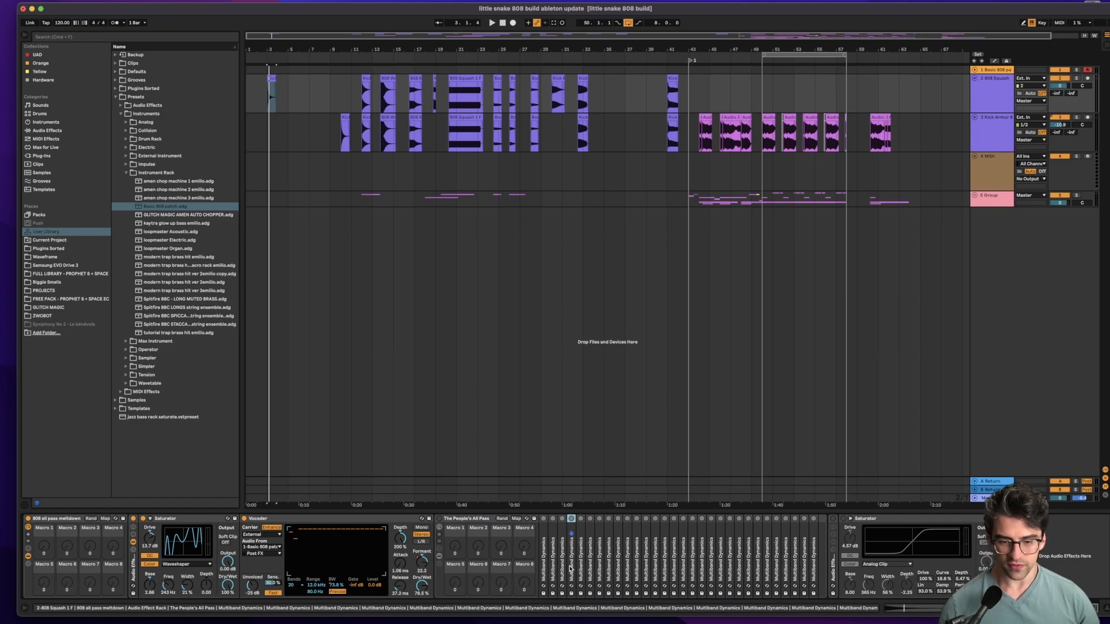
double_click(548, 572)
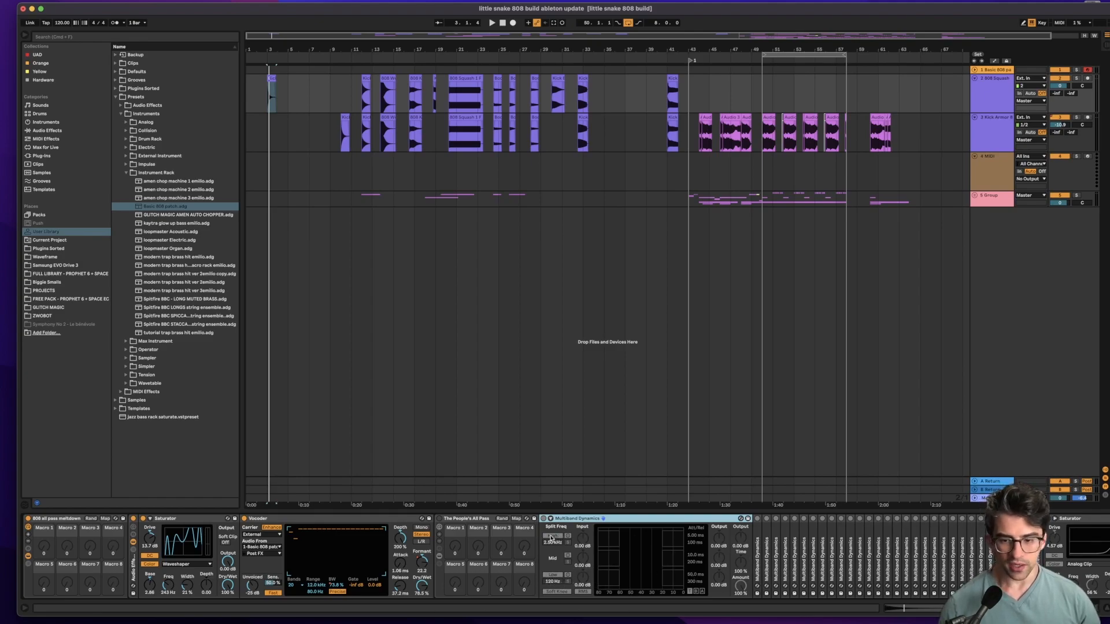
double_click(582, 519)
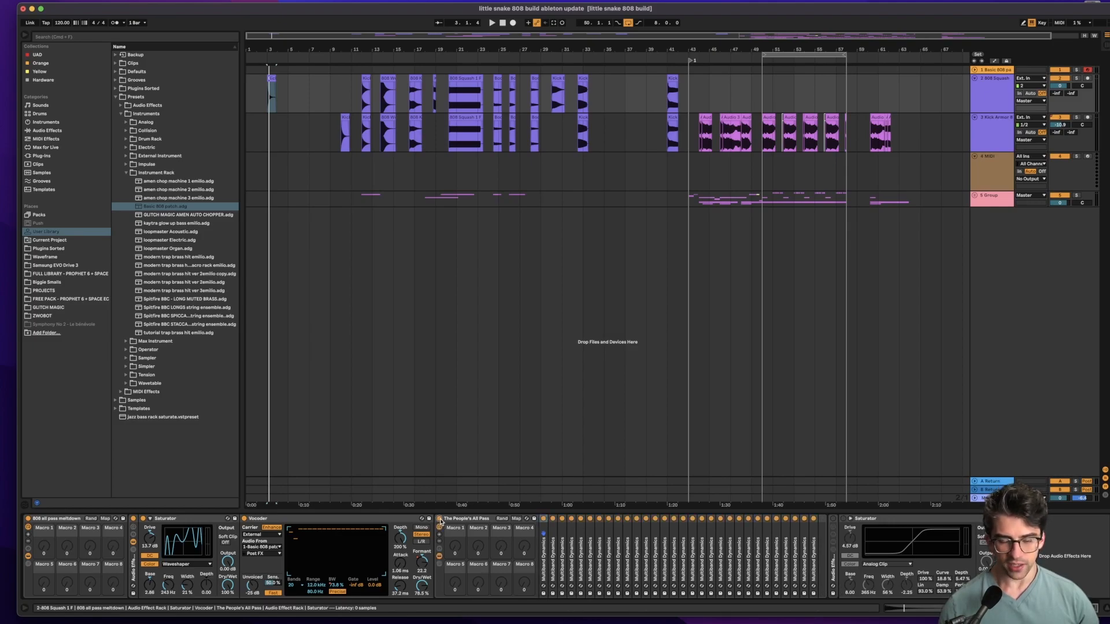
Turn on The People's All Pass rack and play the clip through it repeatedly
key("space")
key("space")
key("space")
key("space")
key("space")
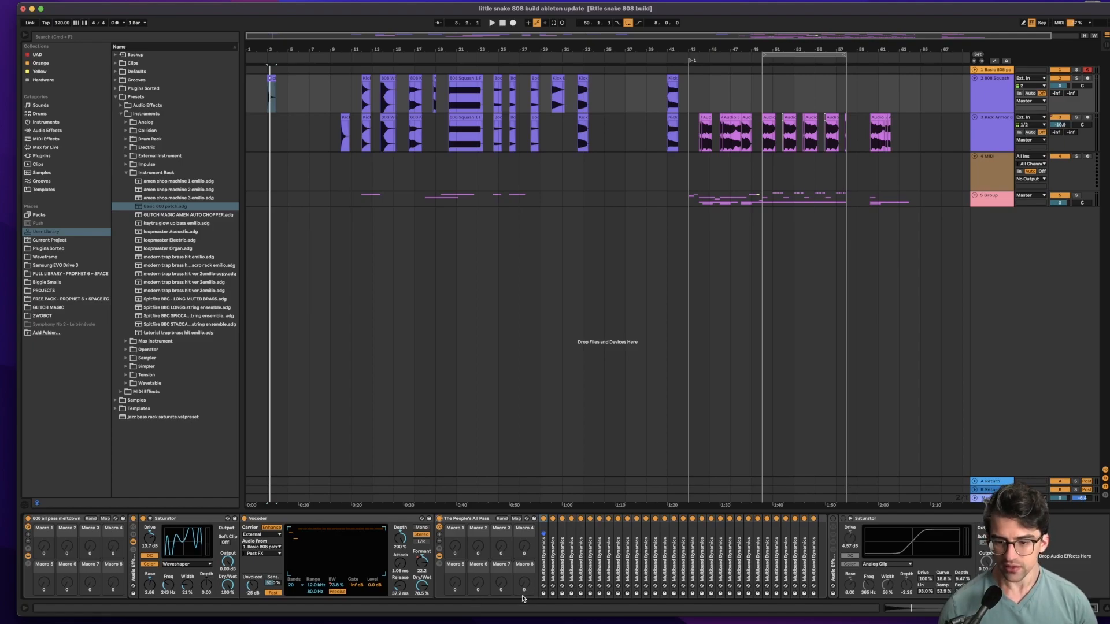
Collapse The People's All Pass rack and expand the OTT rack beside it
left_click(451, 526)
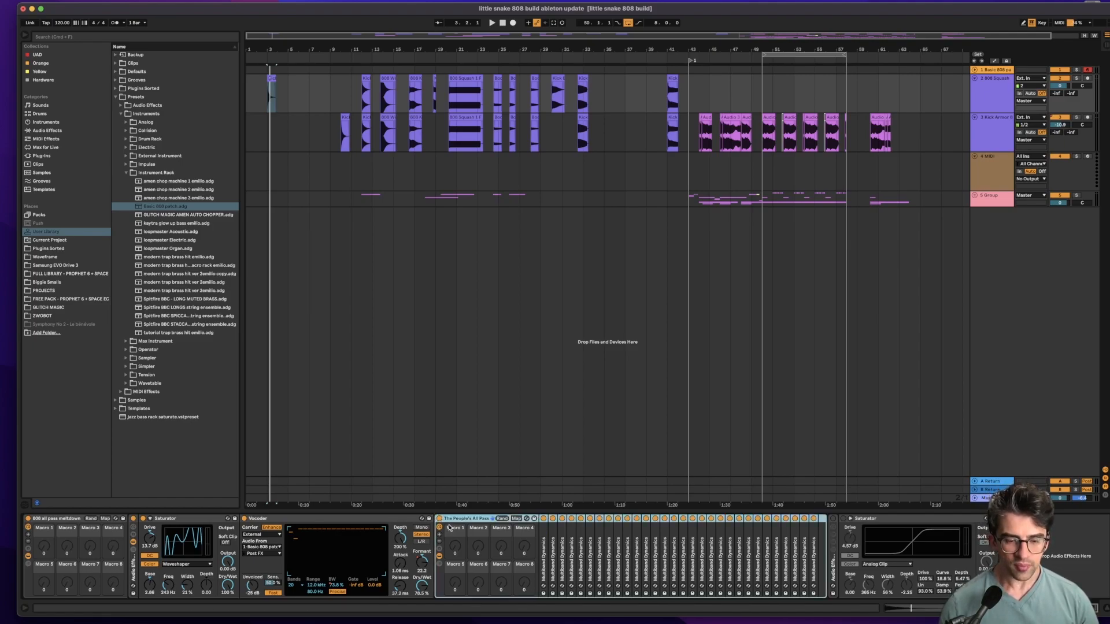
double_click(450, 520)
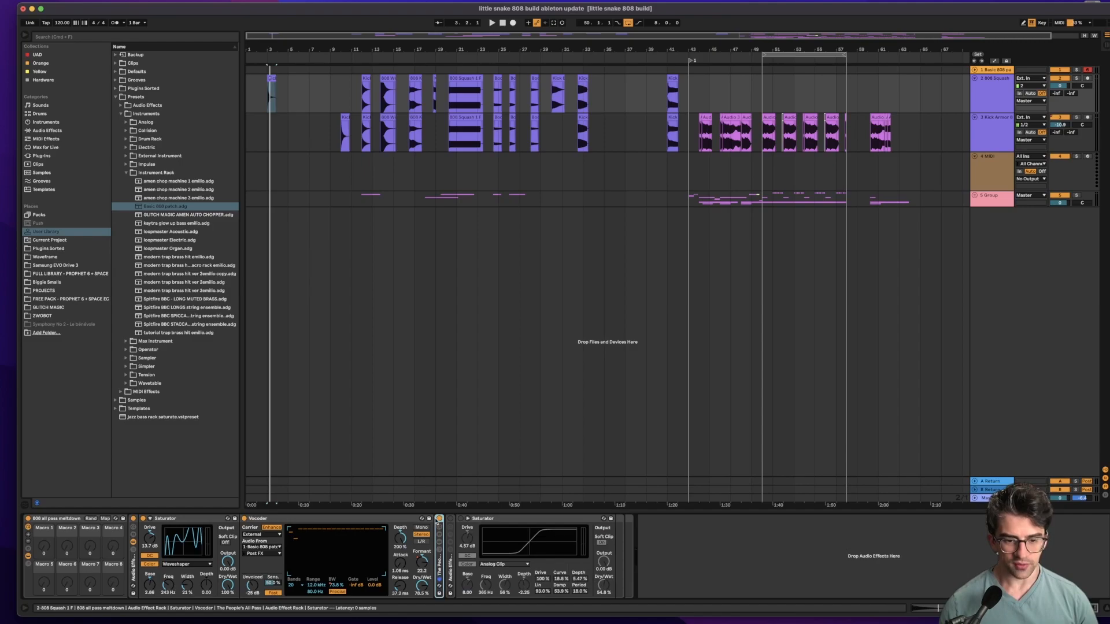
double_click(453, 572)
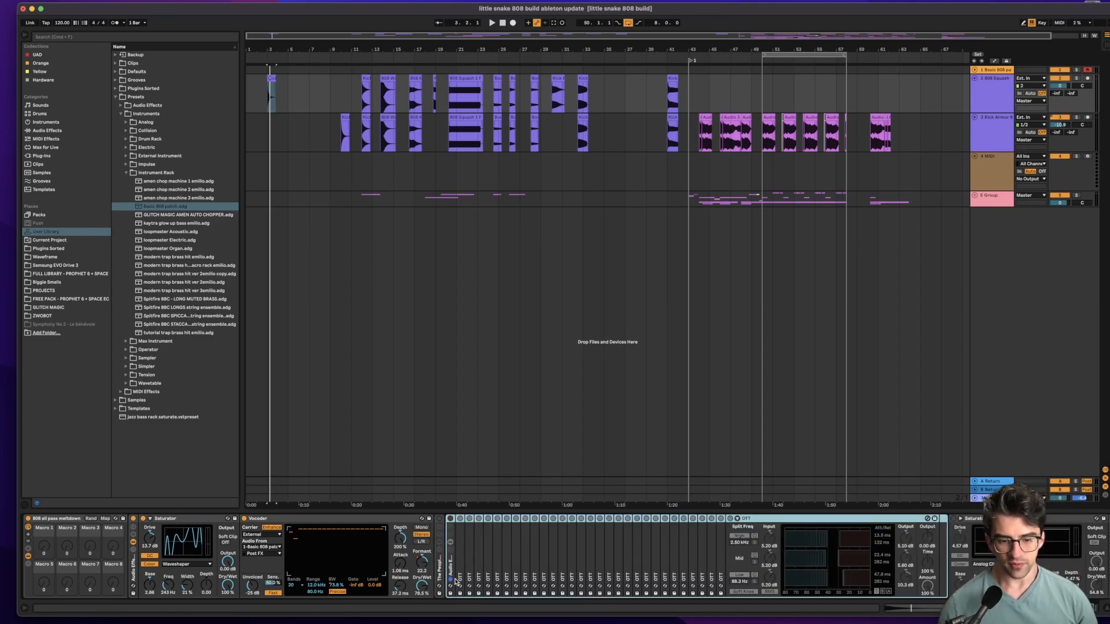
Turn on the rack of OTT devices and play the clip through the whole stack
left_click(462, 569)
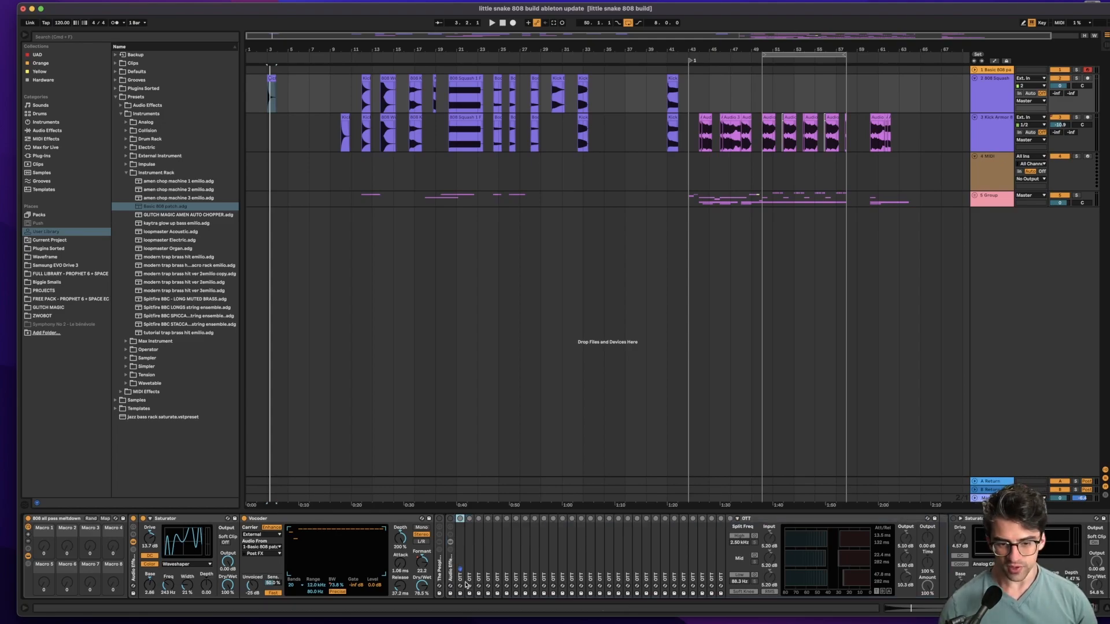
left_click(451, 520)
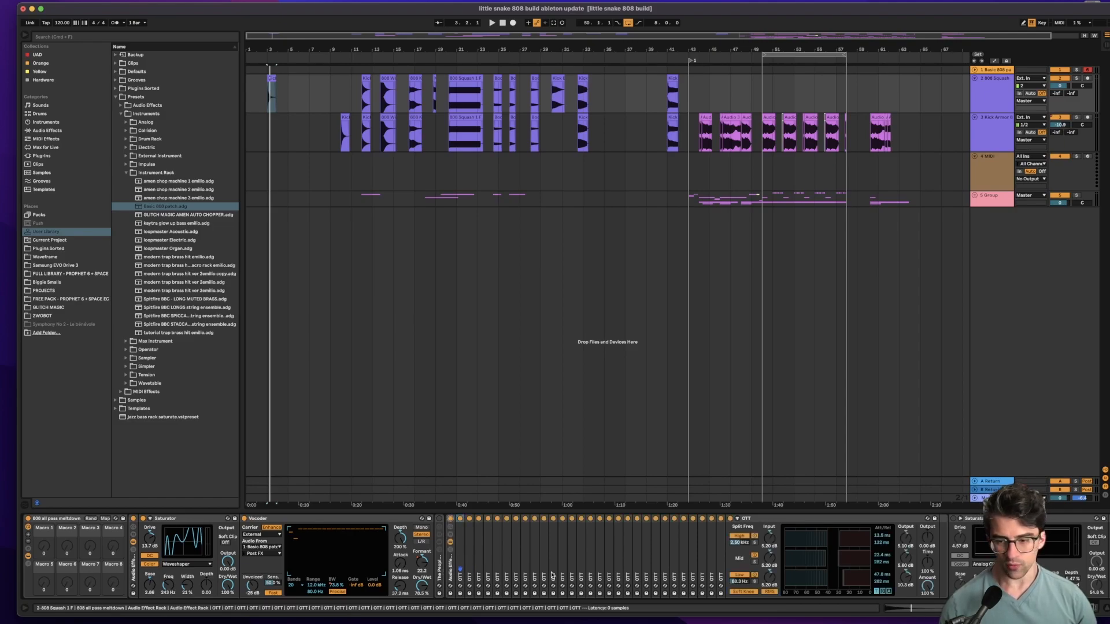
key("space")
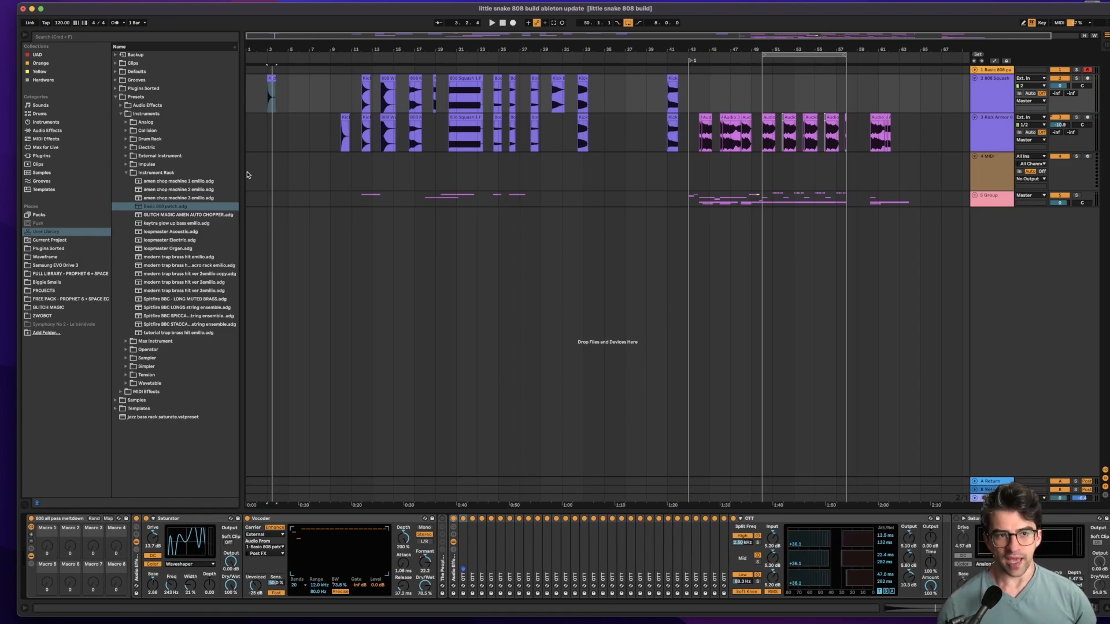
Zoom in on the bar 3 clip with the 808 Squash track enlarged, and examine its decaying waveform and the OTT chain
key("z")
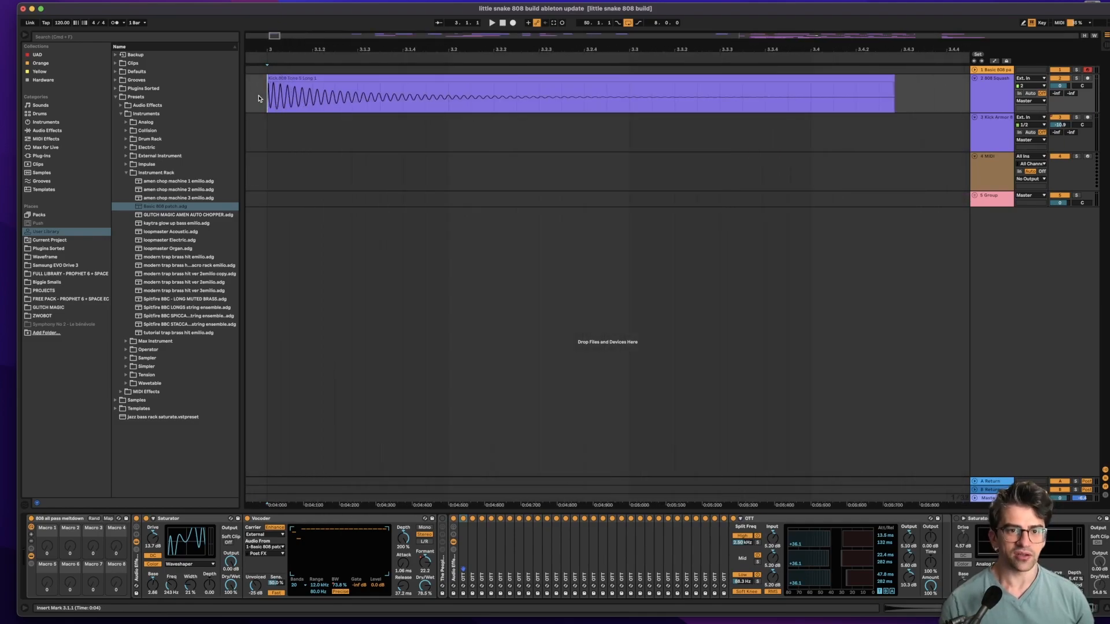
left_click_drag(998, 112, 998, 270)
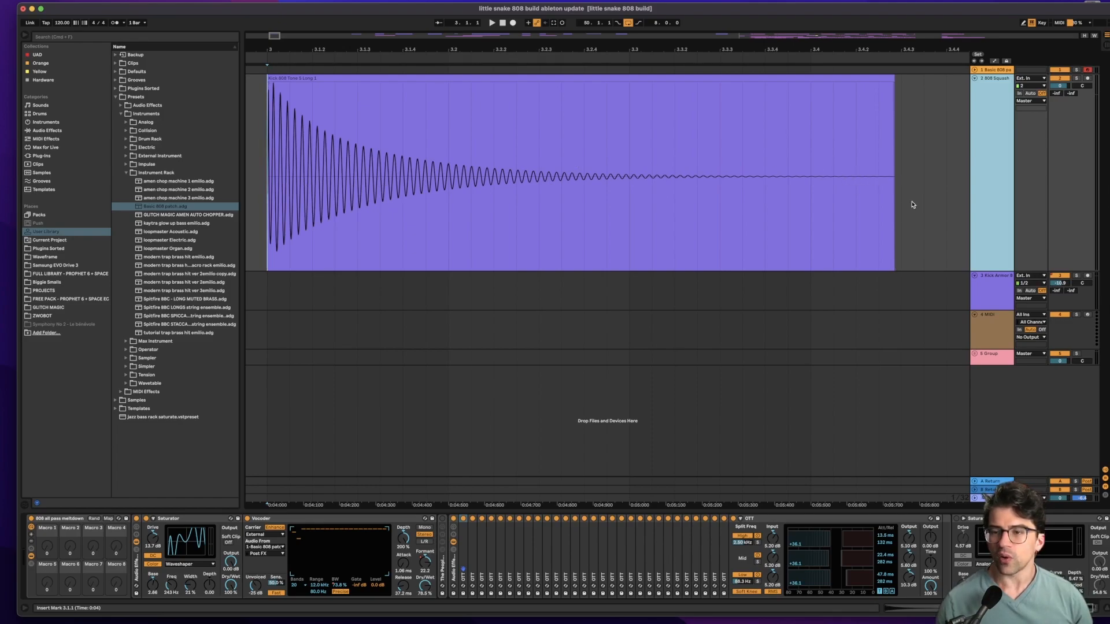
left_click(894, 216)
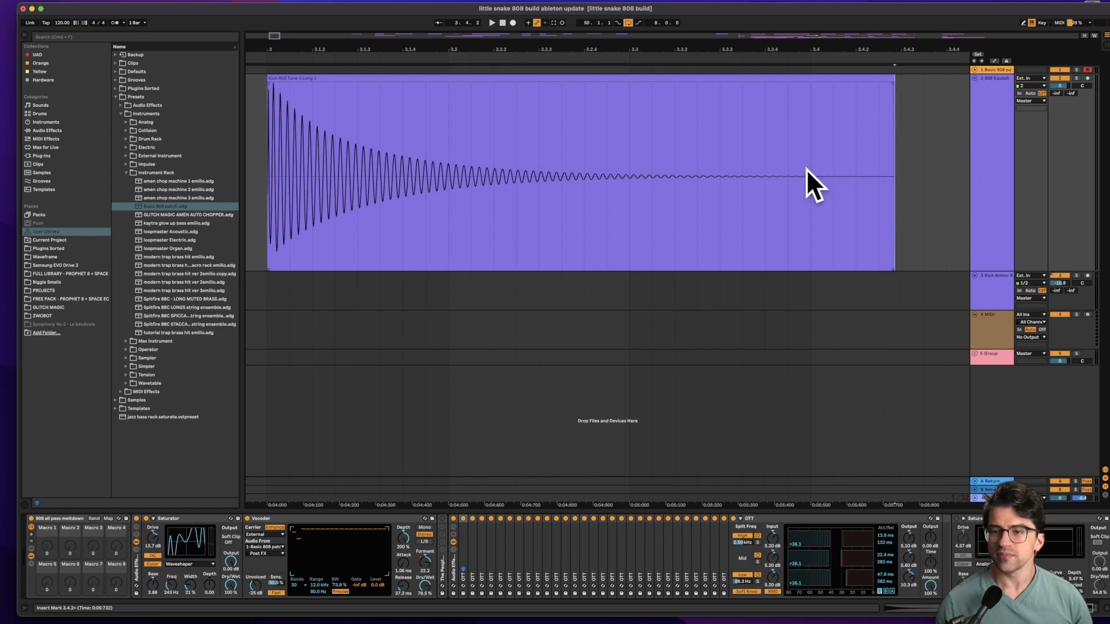
scroll(816, 260, "right", 1)
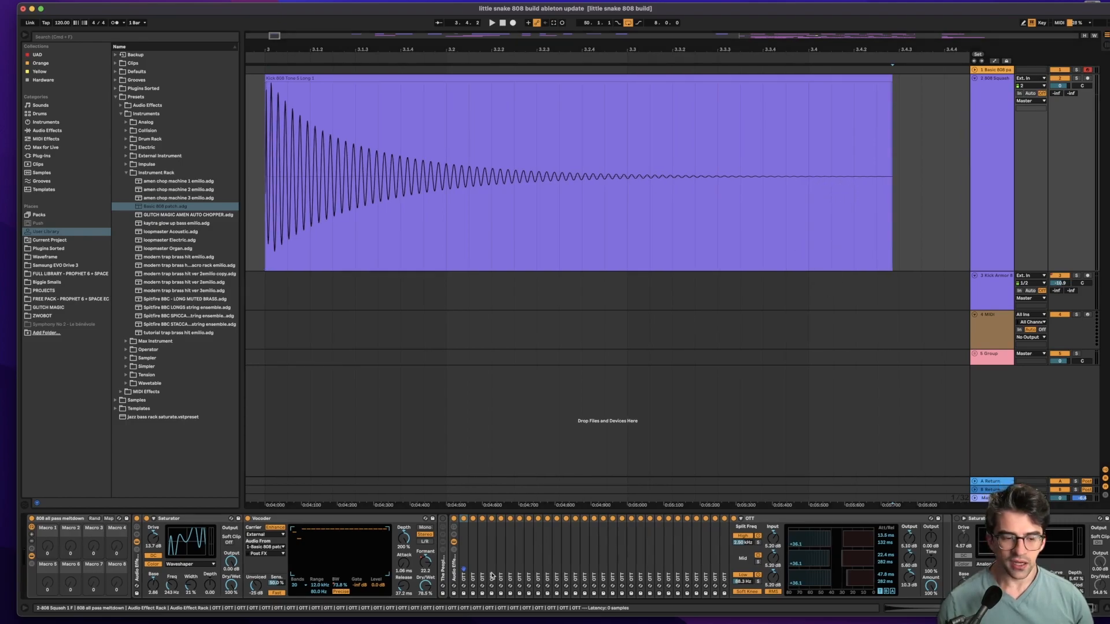
scroll(575, 600, "right", 1)
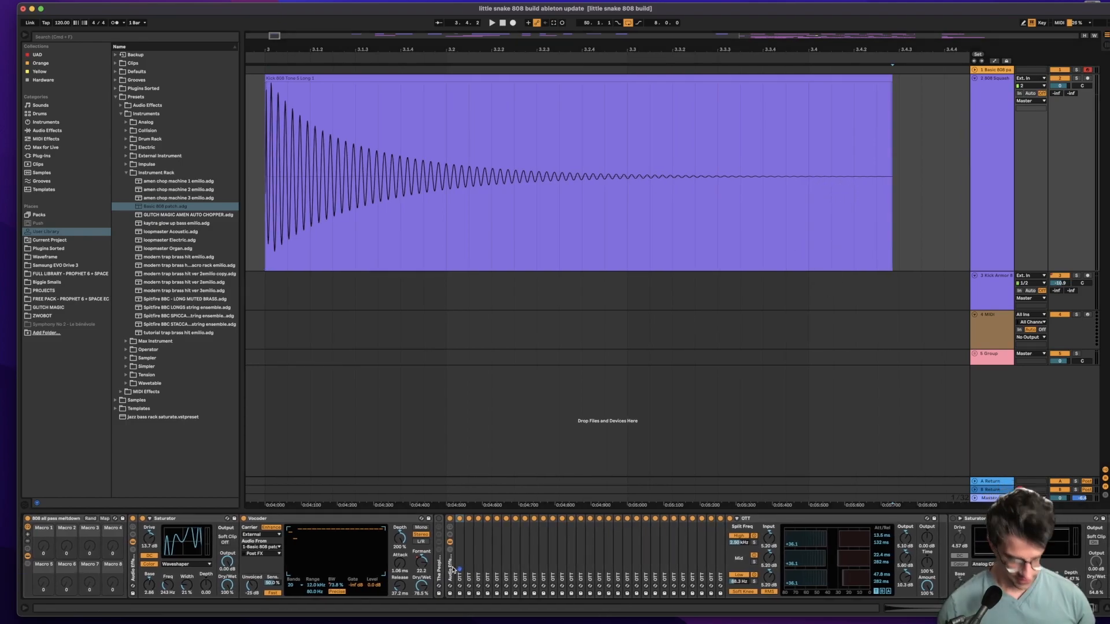
scroll(454, 570, "right", 5)
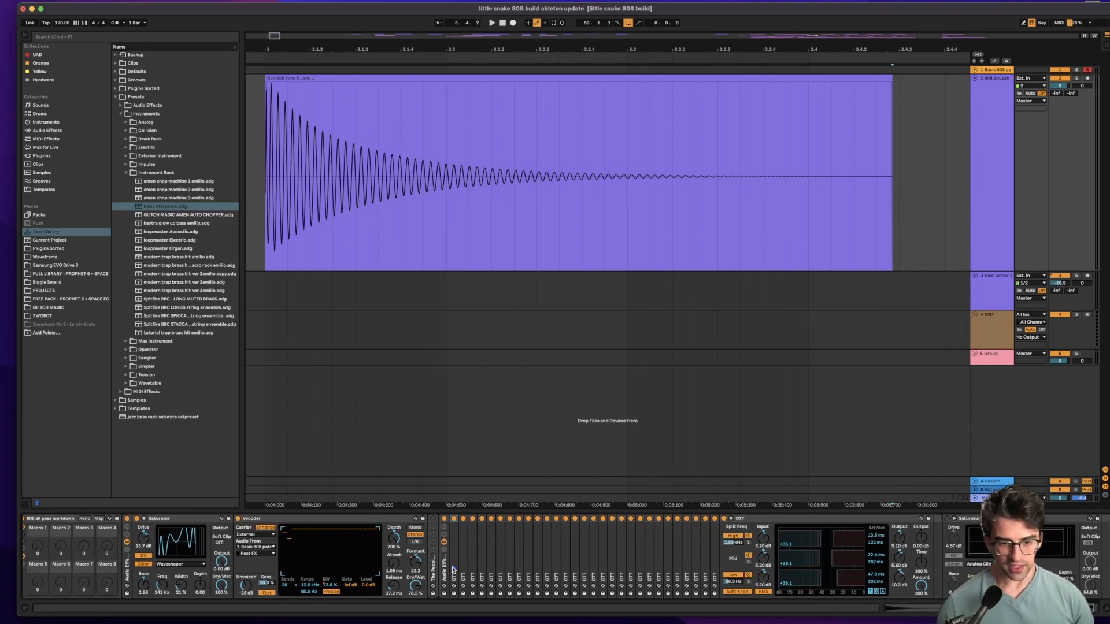
scroll(493, 416, "right", 3)
scroll(557, 253, "left", 3)
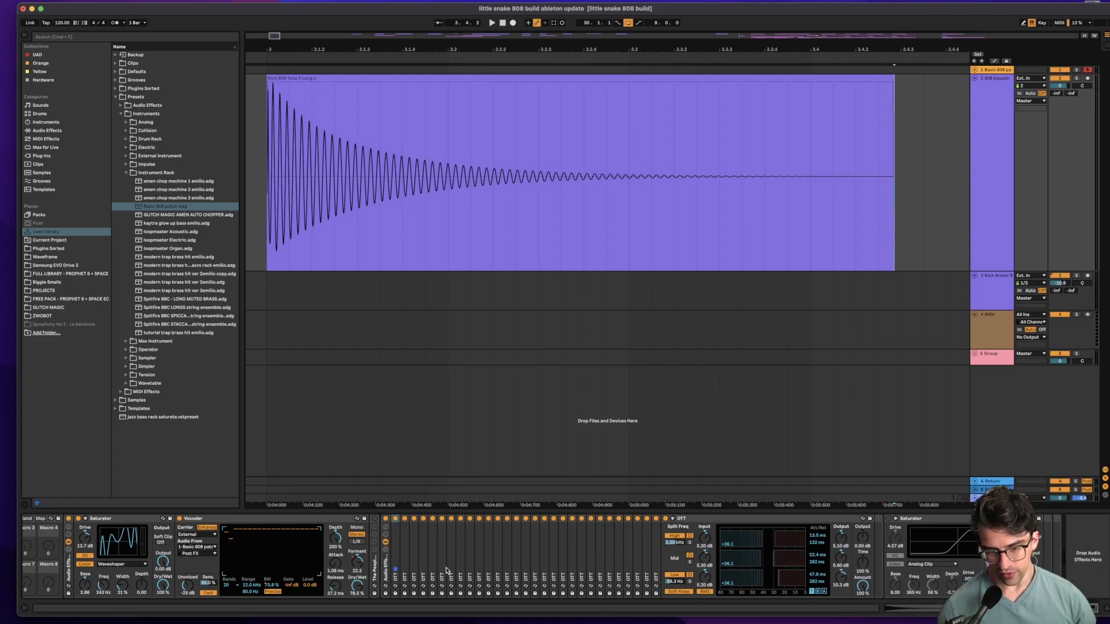
Zoom back out to the arrangement and play the 808 Squash clip at bar 3 through the rack
left_click(375, 304)
scroll(375, 304, "down", 10)
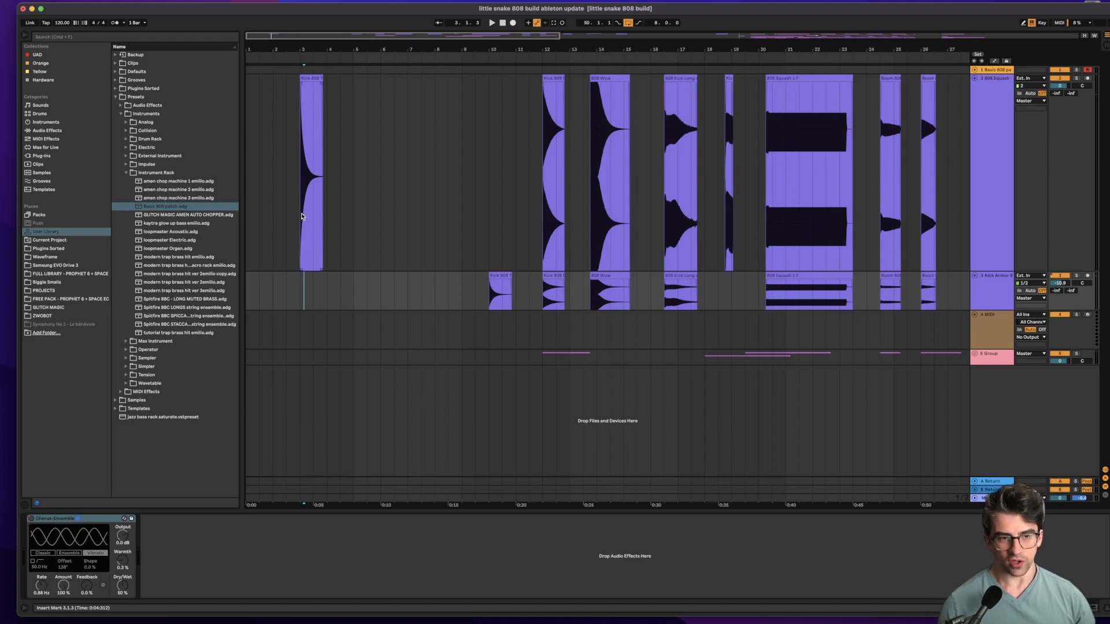
left_click(300, 214)
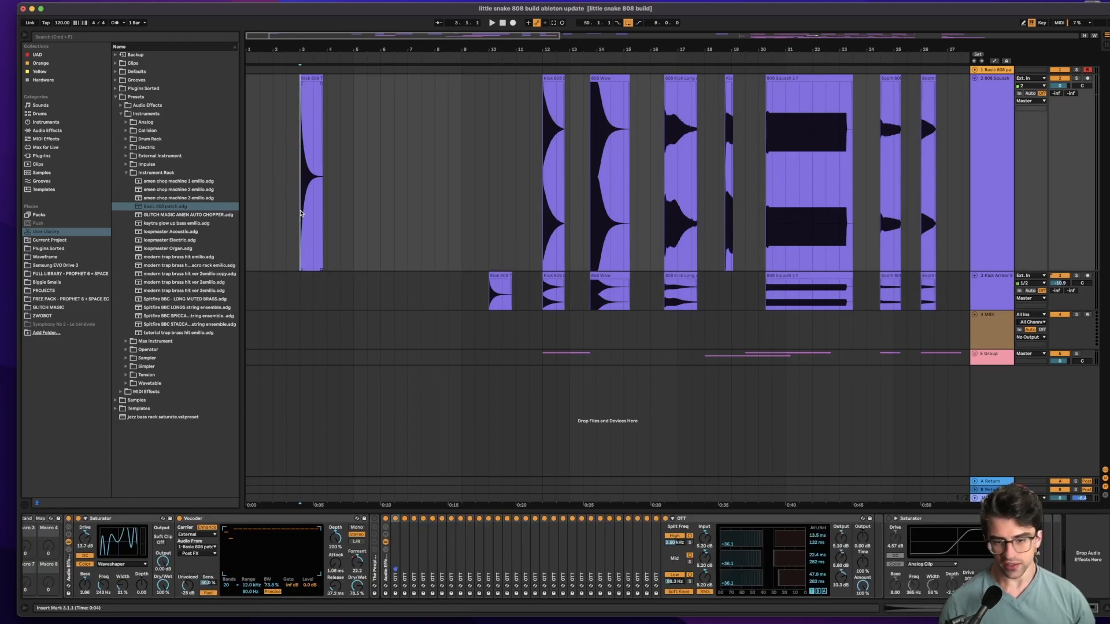
key("space")
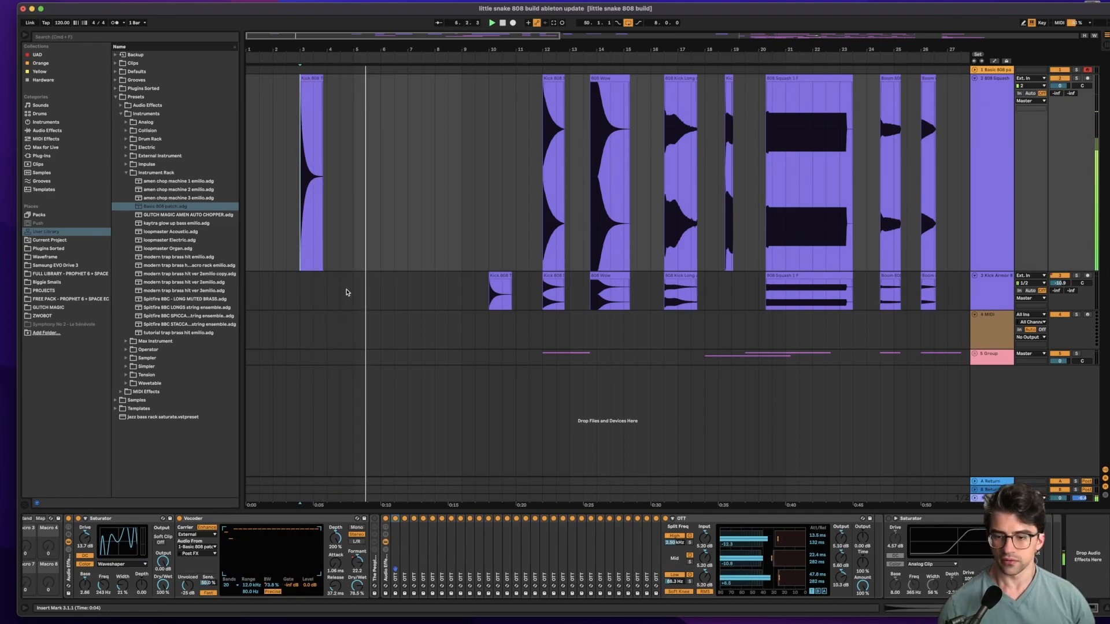
key("space")
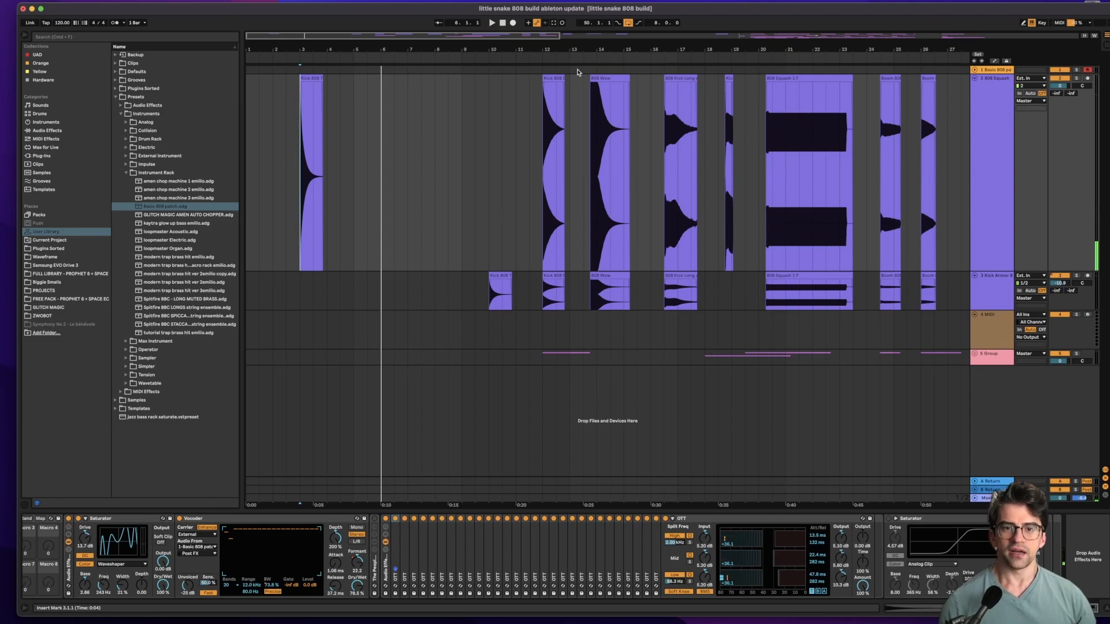
Move the 808 Squash clip from bar 12 to position 5.3.1 and play it through the rack
left_click_drag(549, 77, 373, 172)
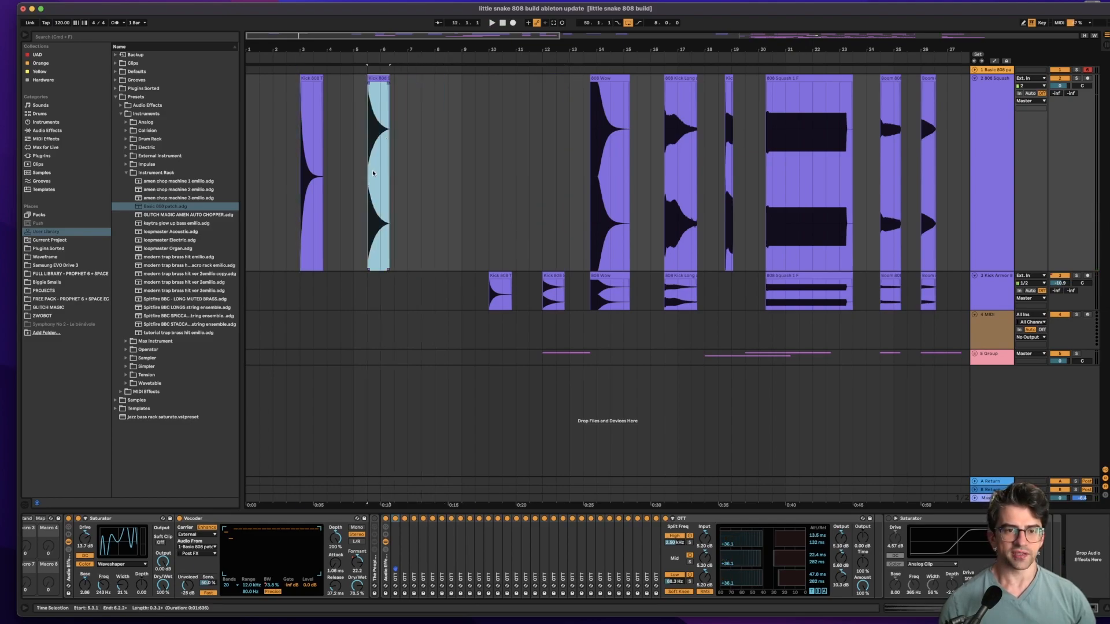
left_click(368, 173)
key("space")
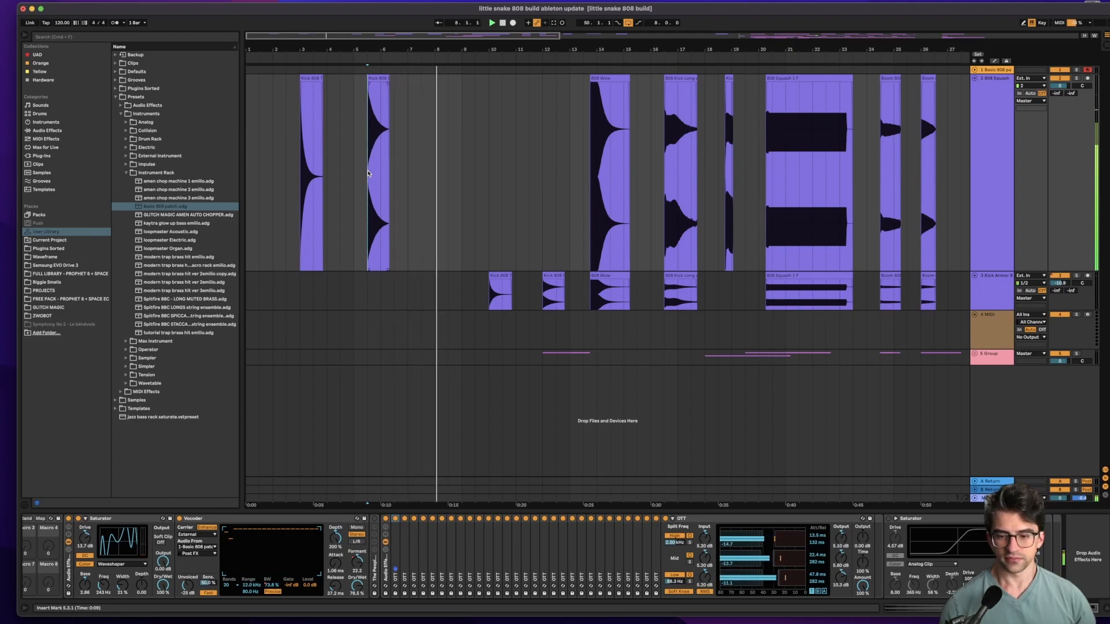
key("space")
Move the 808 Squash clip just before bar 14 to bar 7 and play it through the rack
left_click(616, 76)
left_click_drag(616, 76, 416, 196)
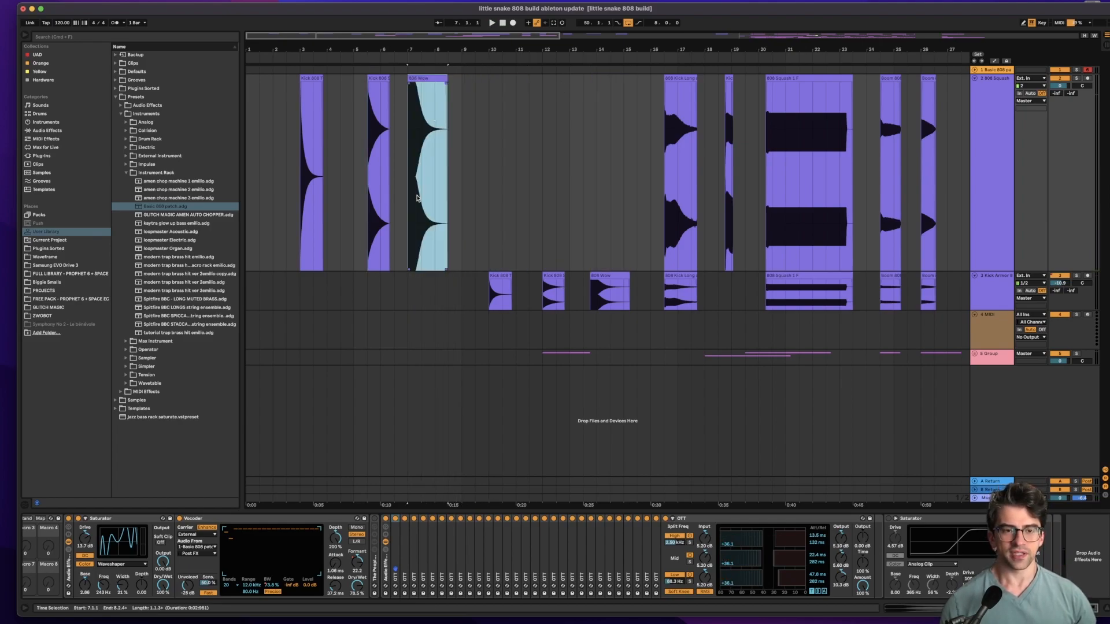
key("space")
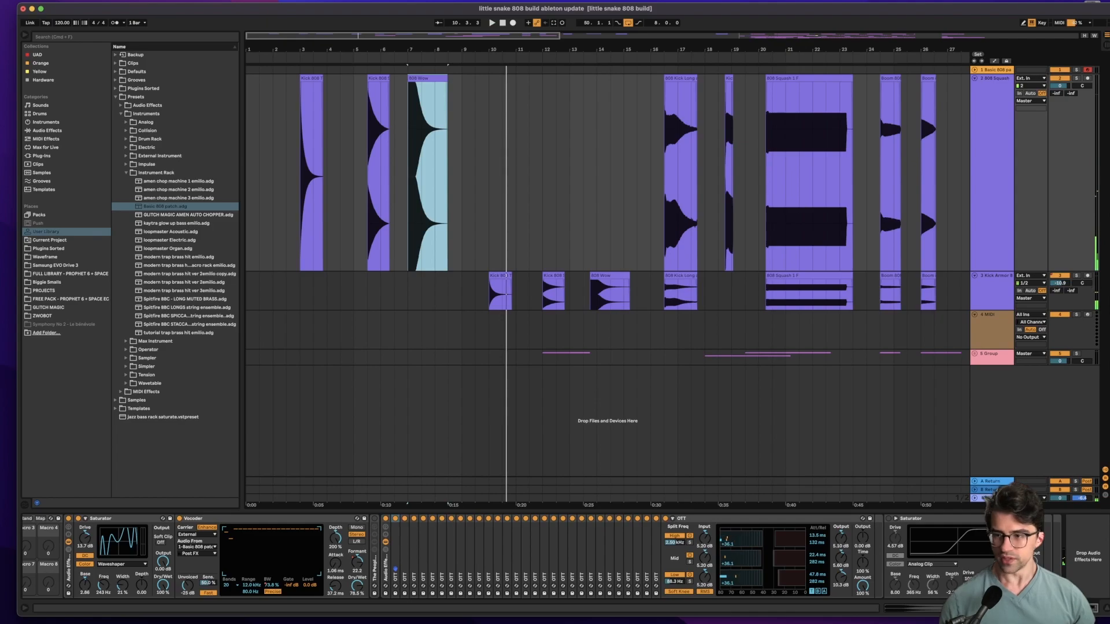
Mute the Kick Armor 808 track and replay the clip at bar 7 on its own
left_click(1059, 276)
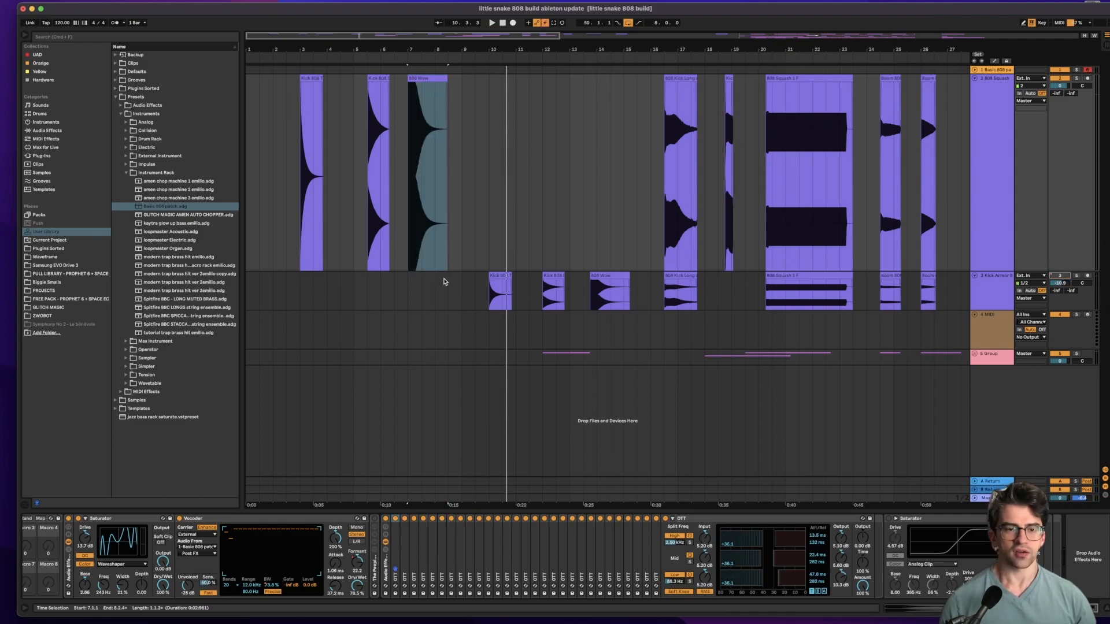
left_click(413, 233)
key("space")
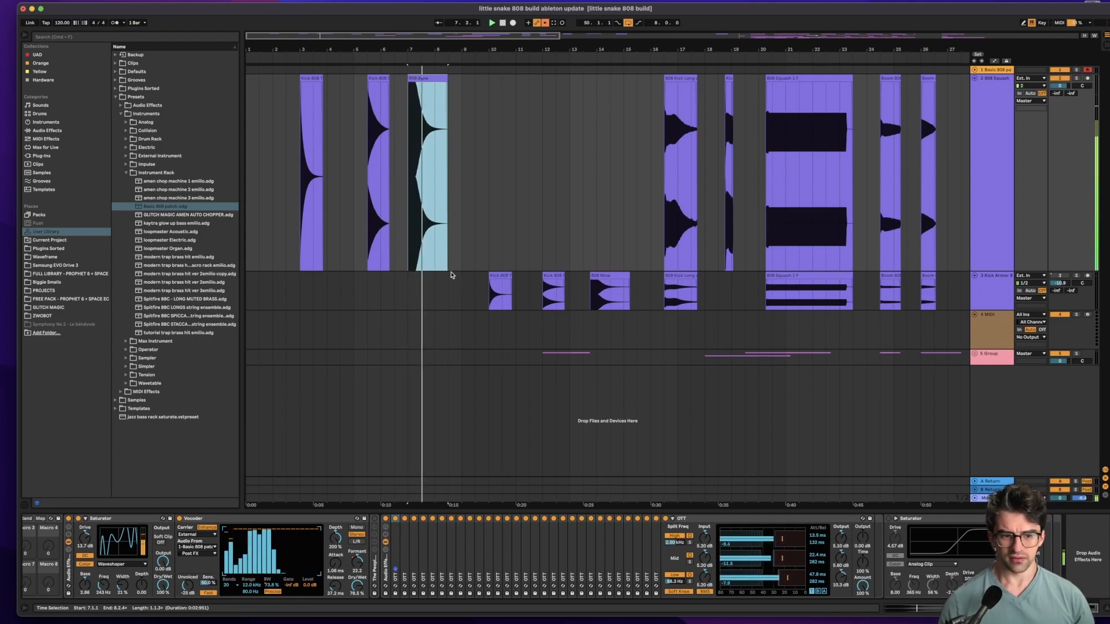
Toggle the Saturator at the end of the rack and replay the 808 Squash clip at bar 7
scroll(458, 459, "right", 3)
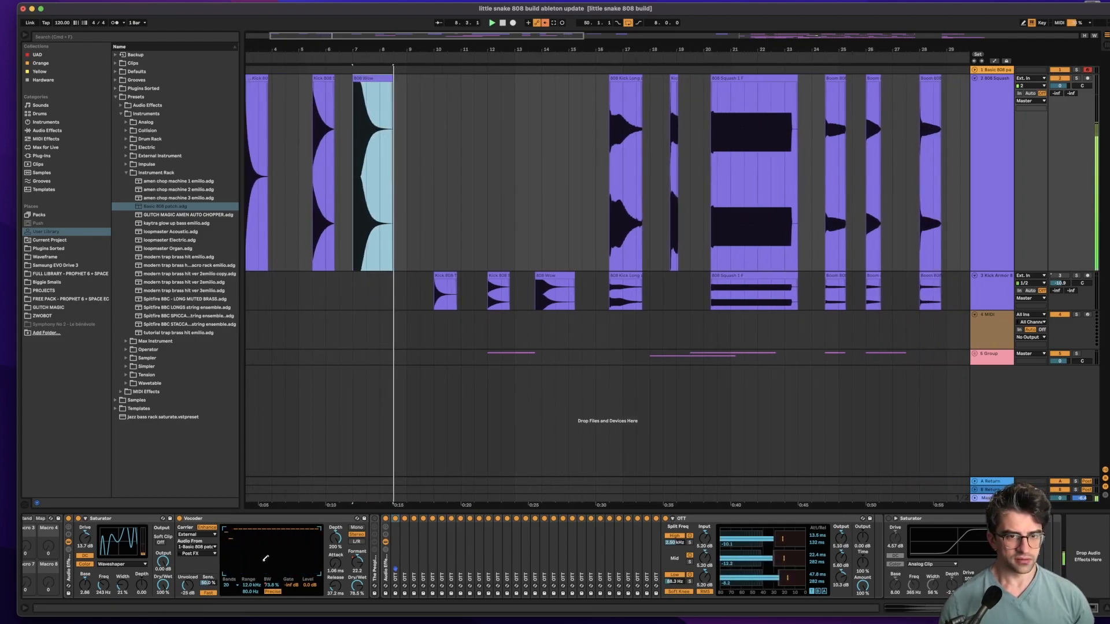
scroll(359, 420, "left", 3)
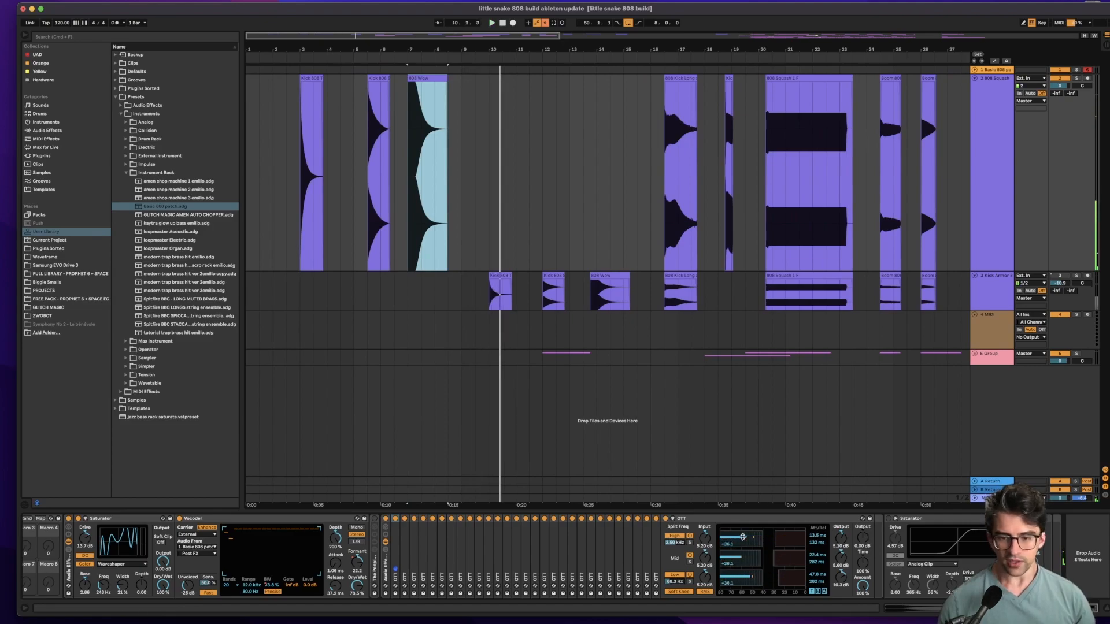
left_click(888, 518)
key("space")
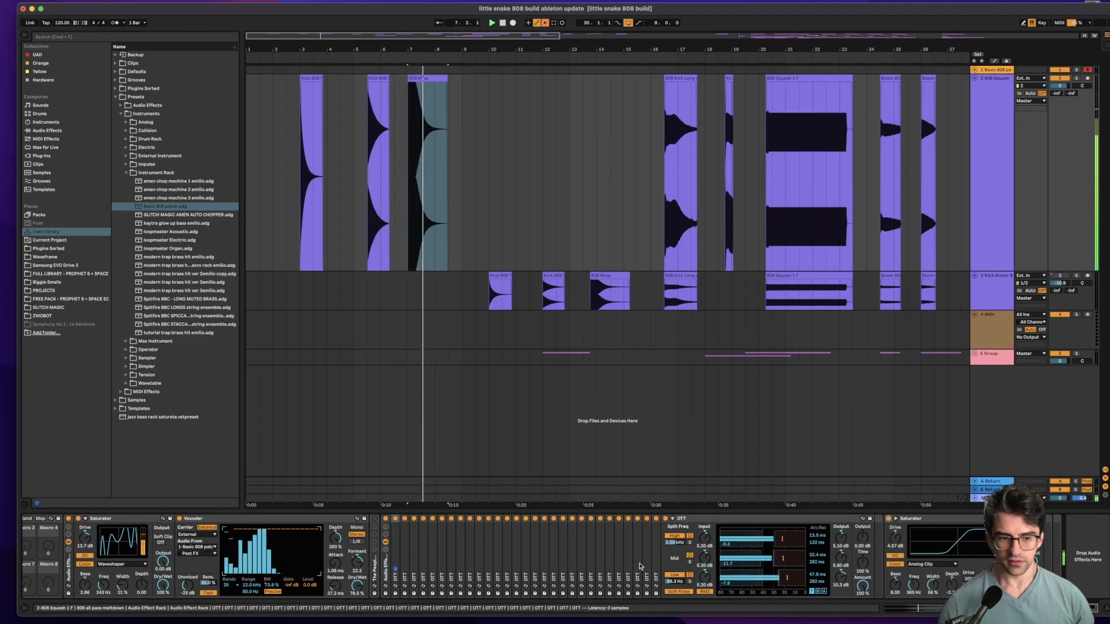
scroll(349, 565, "left", 2)
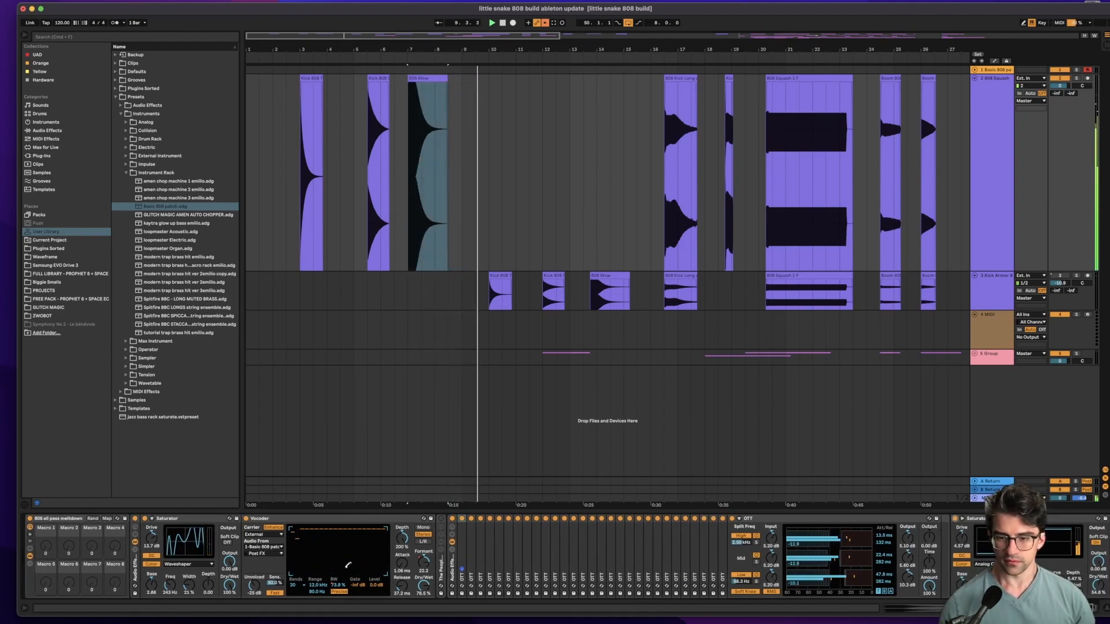
scroll(348, 564, "right", 1)
key("space")
scroll(260, 546, "right", 1)
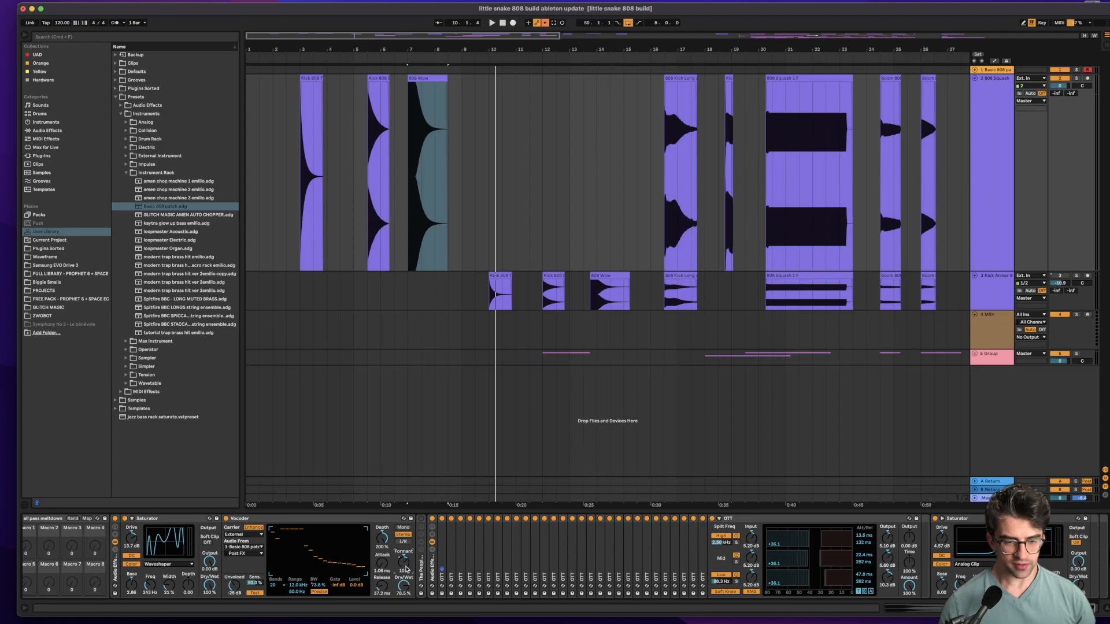
Set the Vocoder's Depth to 83%, Formant to 10.8 and Dry/Wet to 89.8%, replaying the bar 7 clip
key("space")
left_click_drag(383, 536, 385, 555)
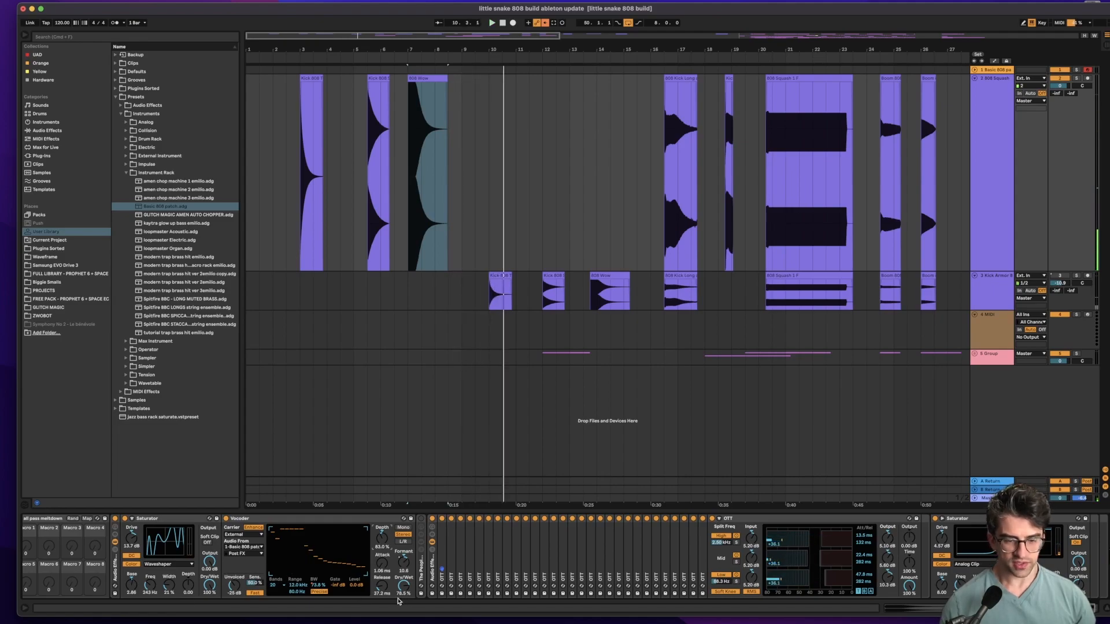
left_click_drag(403, 586, 403, 579)
key("space")
key("space")
key("space")
key("space")
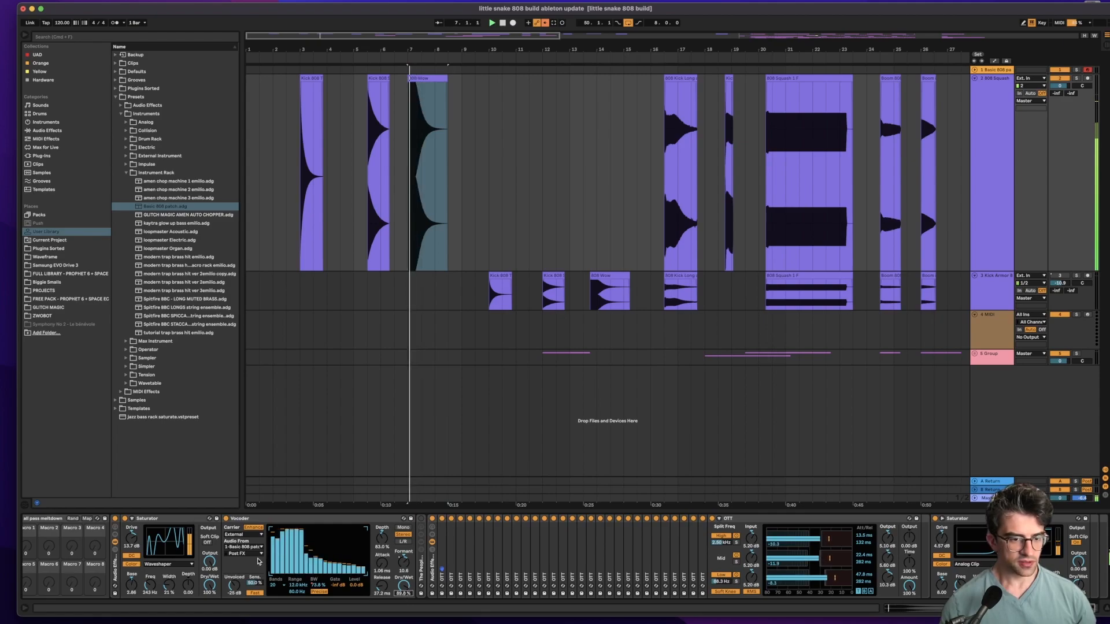
Reduce the Vocoder's Bands to 4 and play the clip at bar 7 through it
left_click(282, 586)
left_click(273, 519)
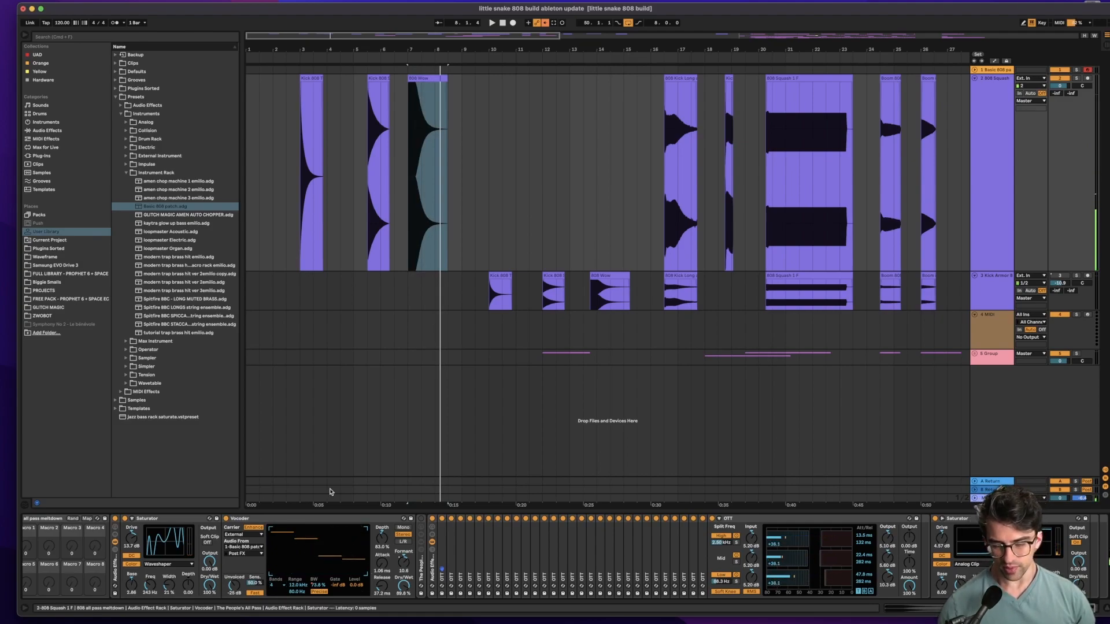
key("space")
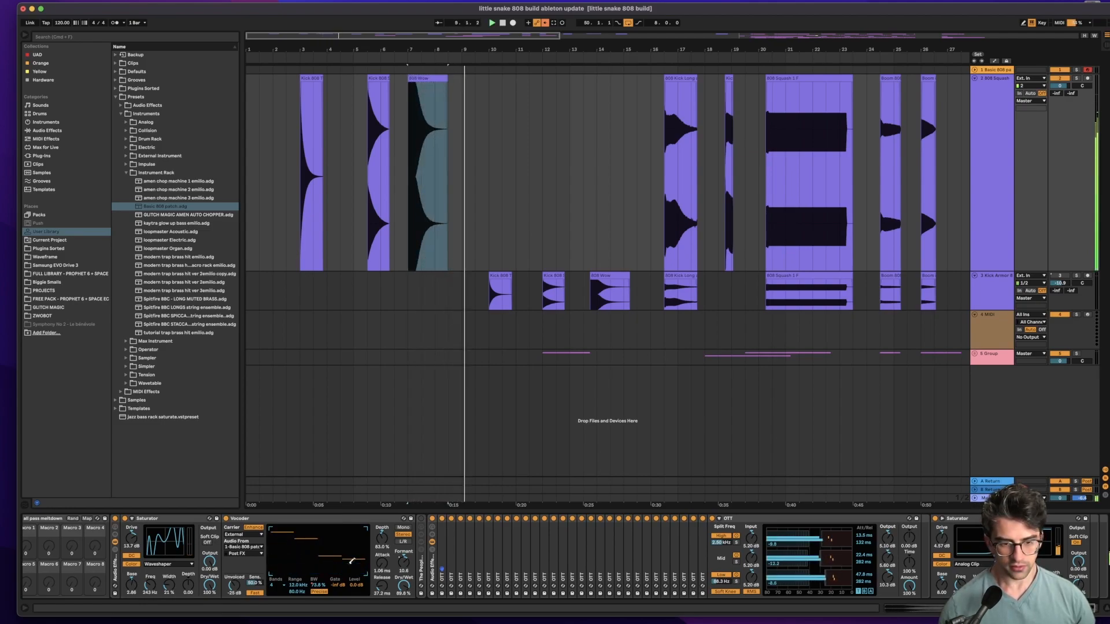
scroll(347, 559, "right", 1)
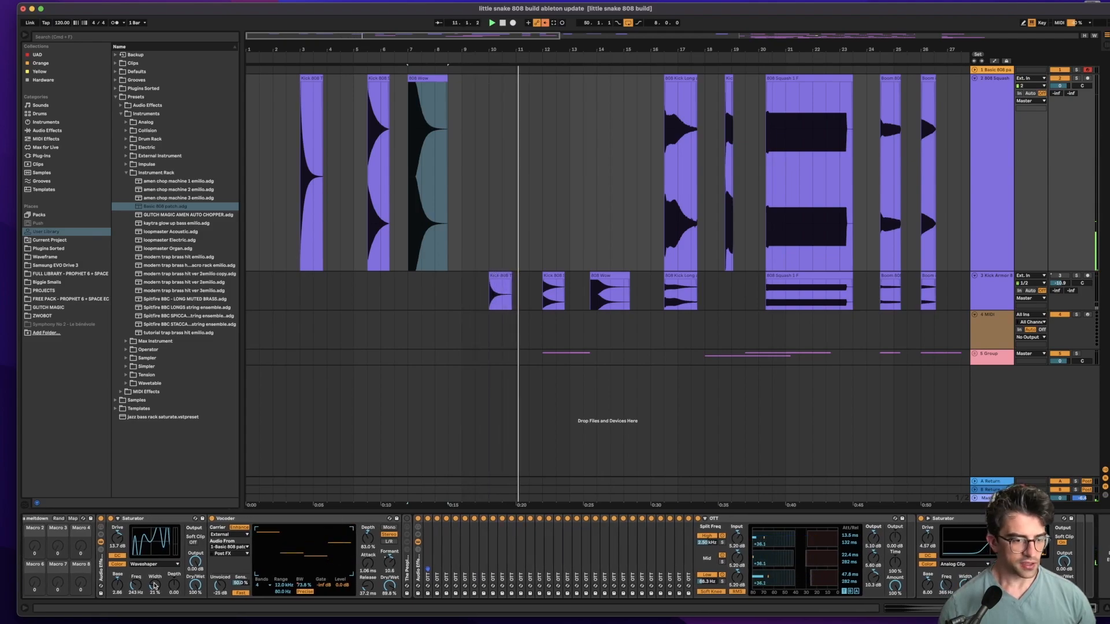
Lower the first Saturator's Width, switch its curve to Sinoid Fold and replay the clip
left_click_drag(155, 585, 153, 586)
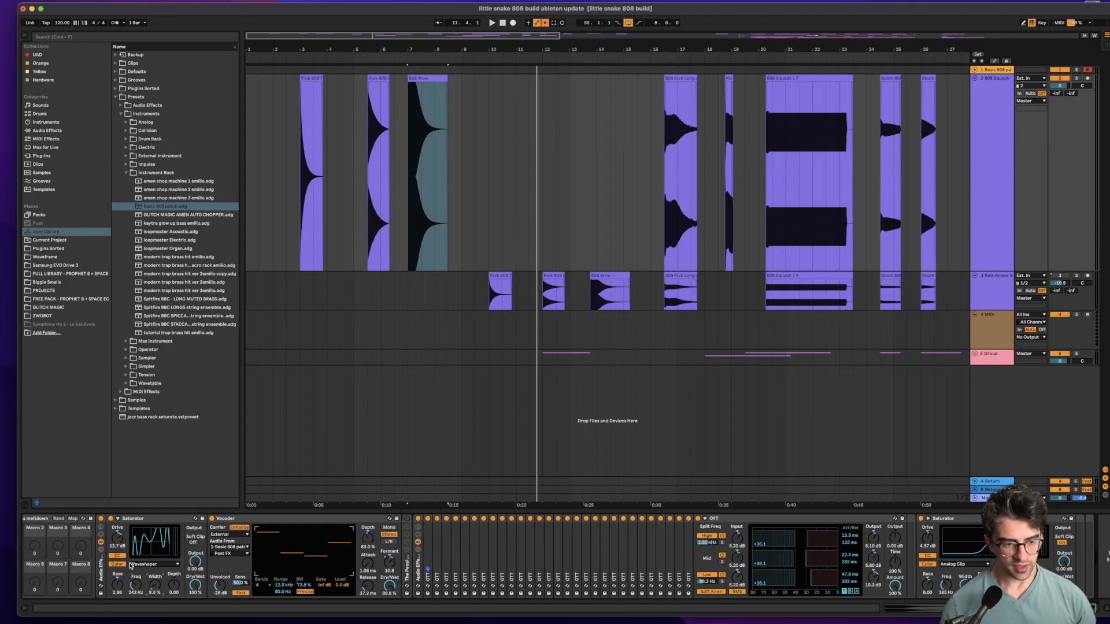
left_click(151, 565)
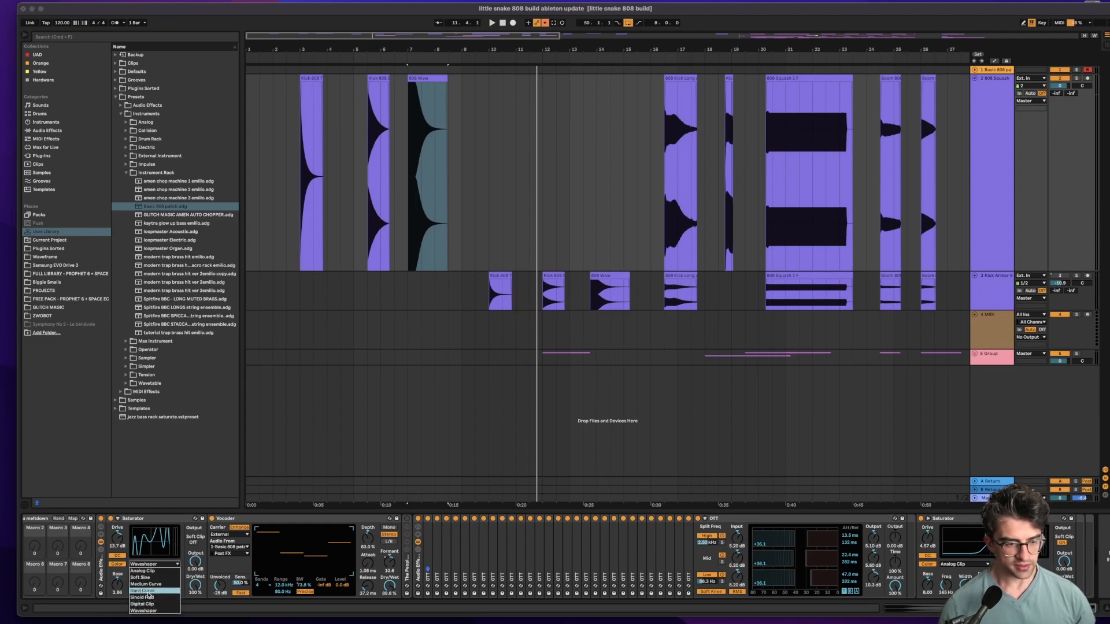
left_click(146, 599)
key("space")
key("space")
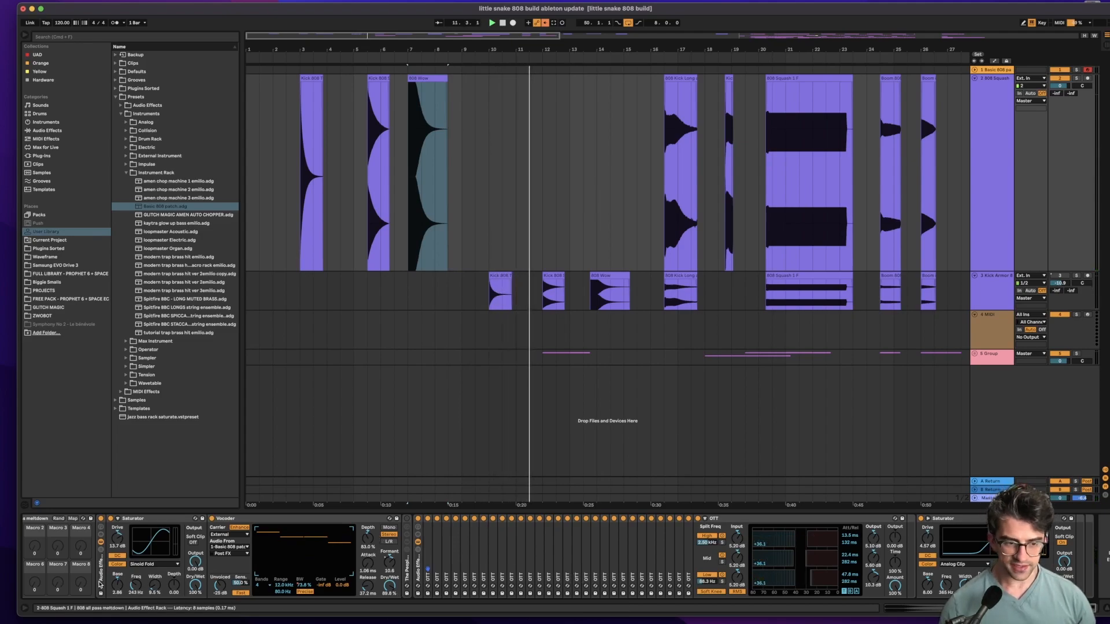
Copy the 808 all pass meltdown rack and paste it at the end of the Basic 808 patch track's device chain
scroll(190, 578, "right", 2)
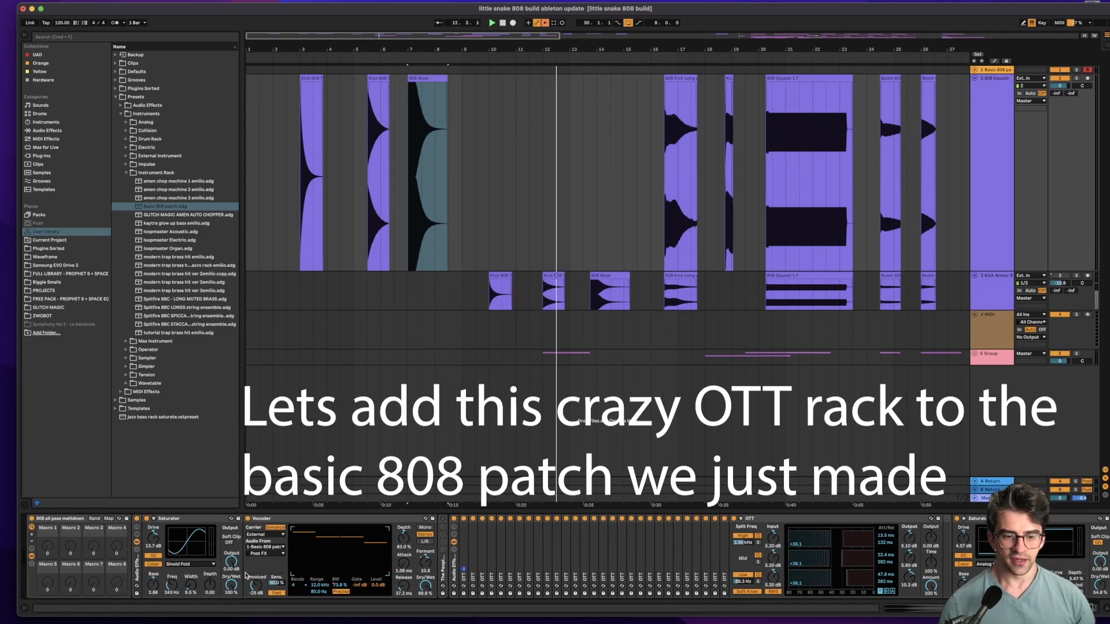
left_click(995, 70)
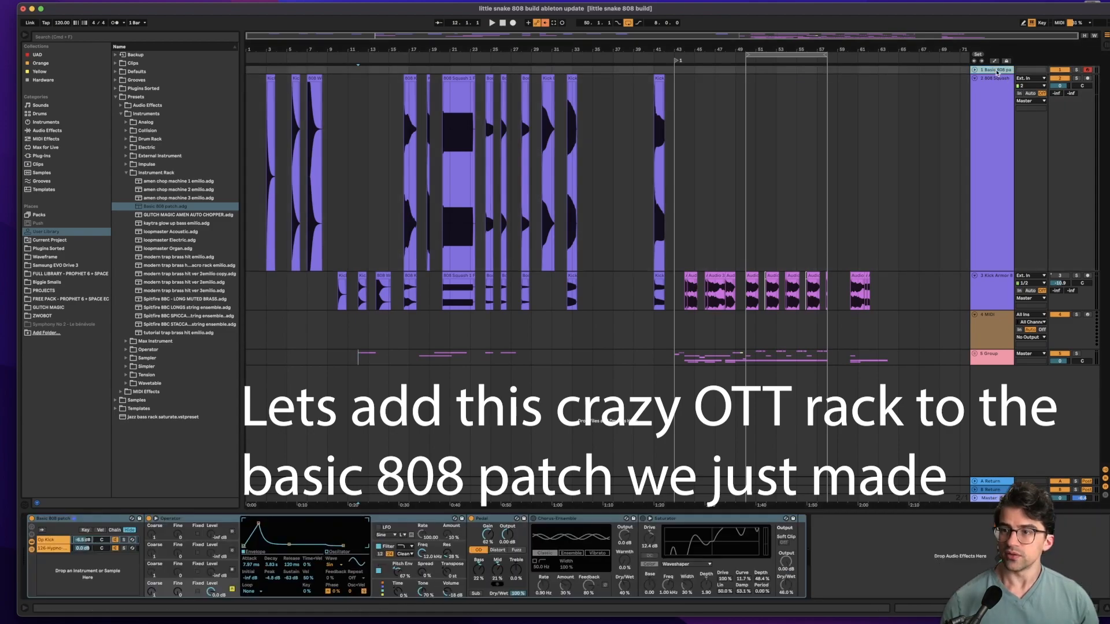
left_click(849, 549)
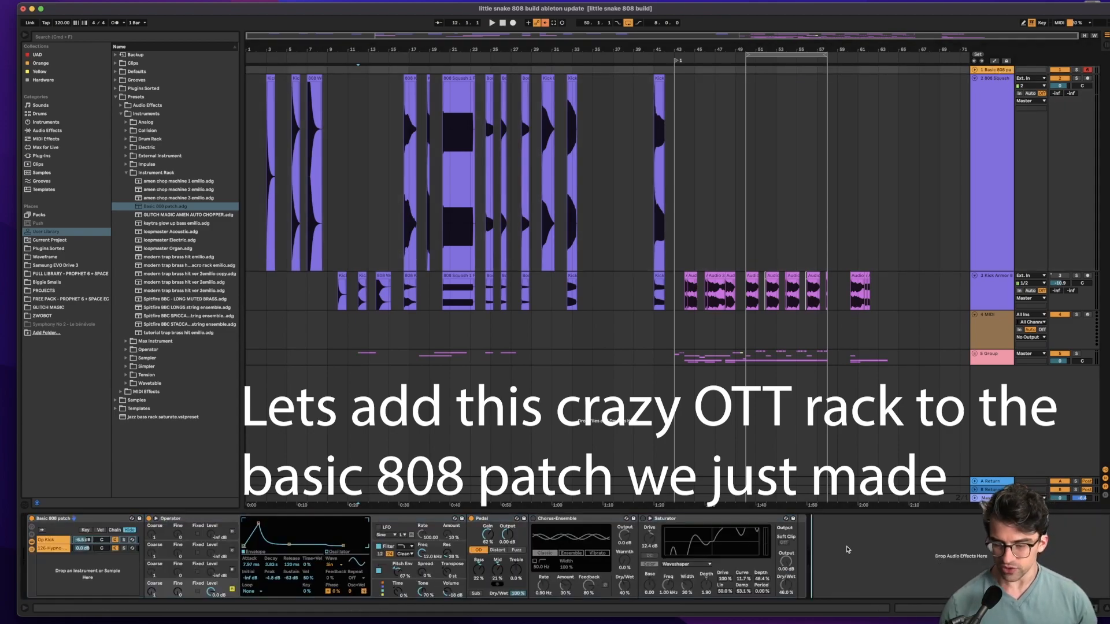
left_click_drag(847, 549, 846, 546)
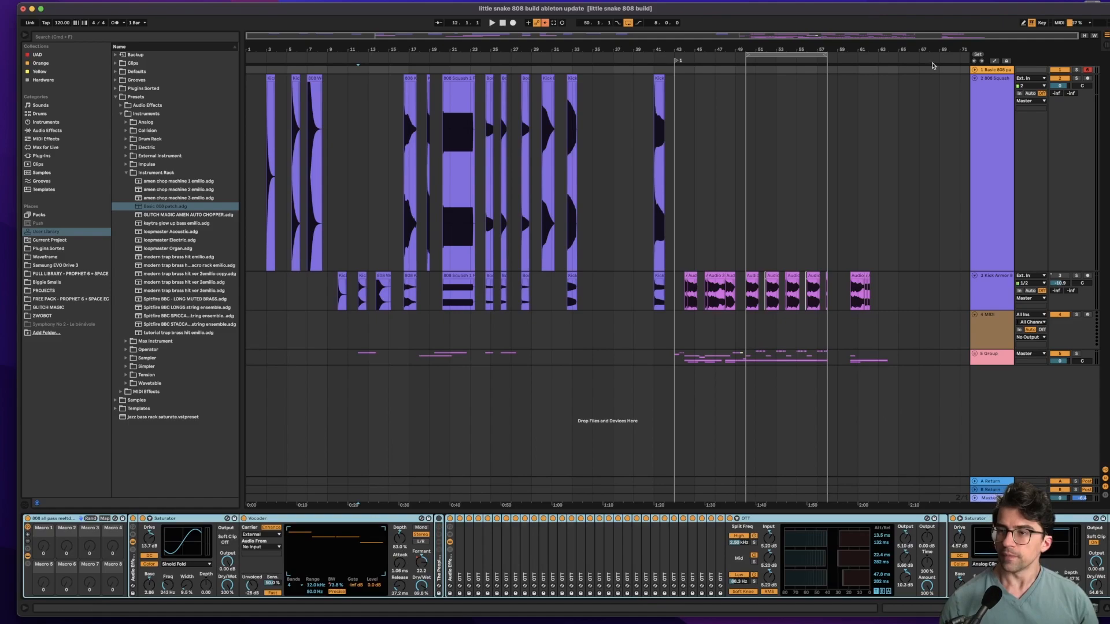
Enlarge the Basic 808 patch track and insert a new audio track between it and the folded 808 Squash track
left_click(974, 79)
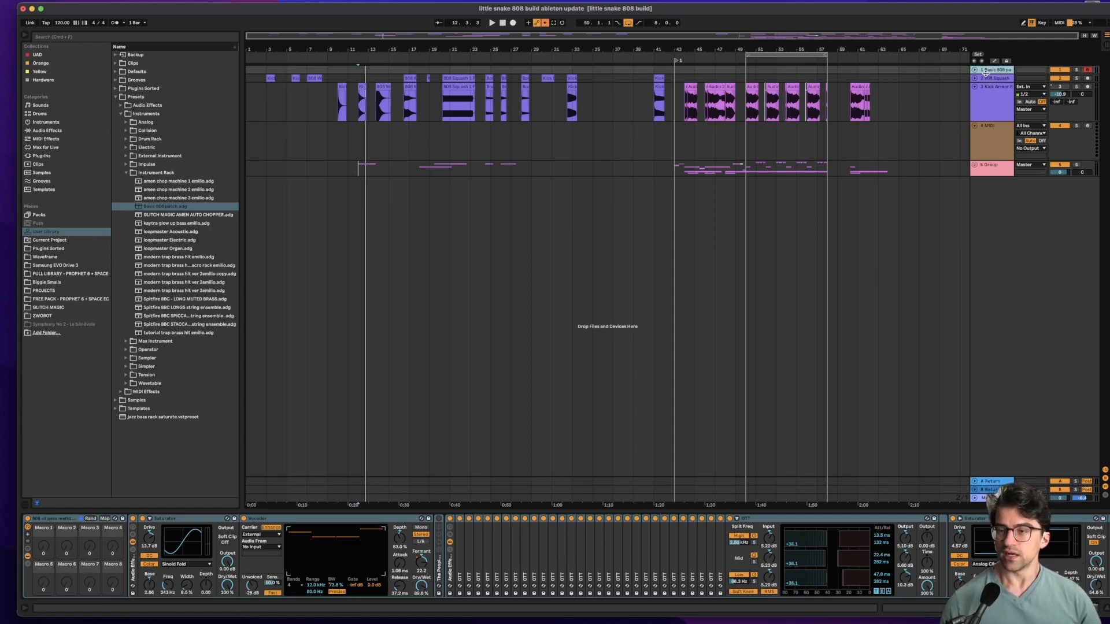
left_click_drag(985, 74, 987, 156)
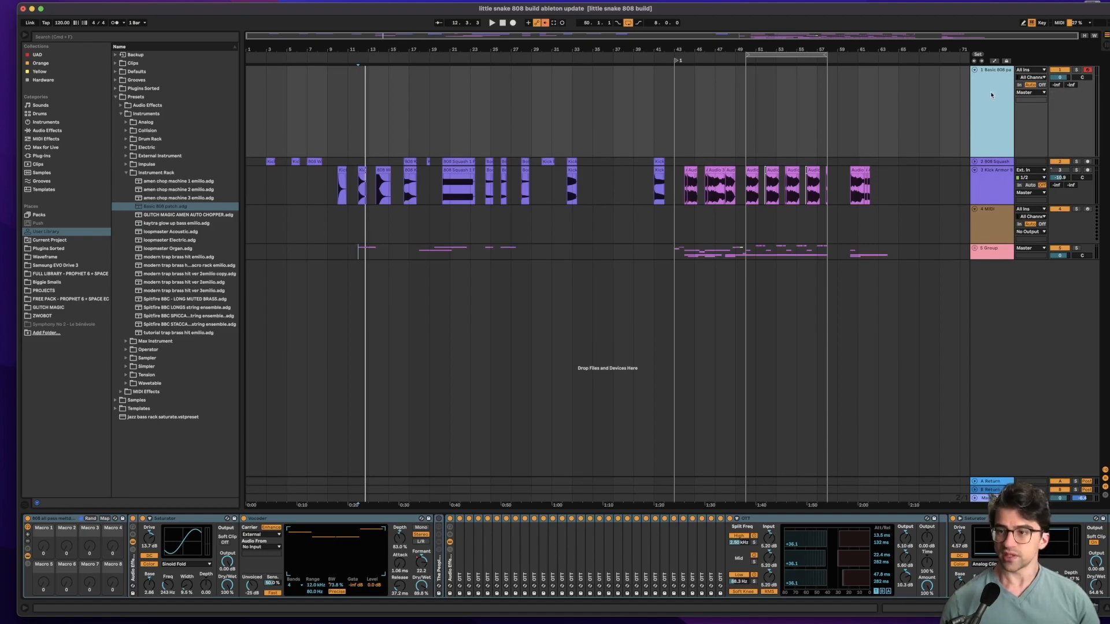
key("super+t")
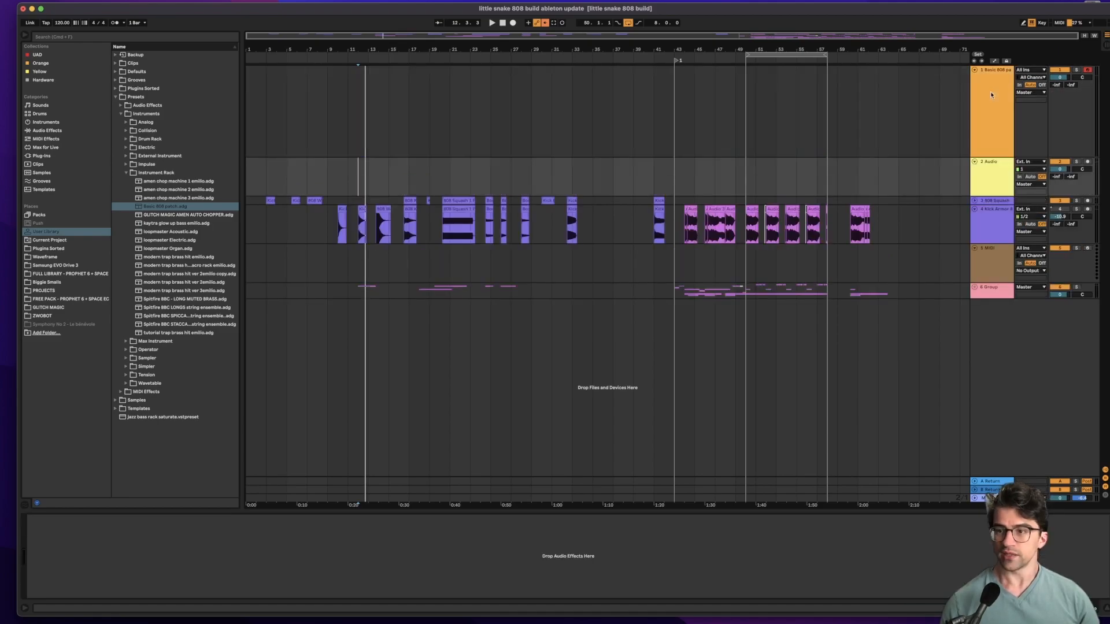
left_click(1039, 170)
left_click(1010, 174)
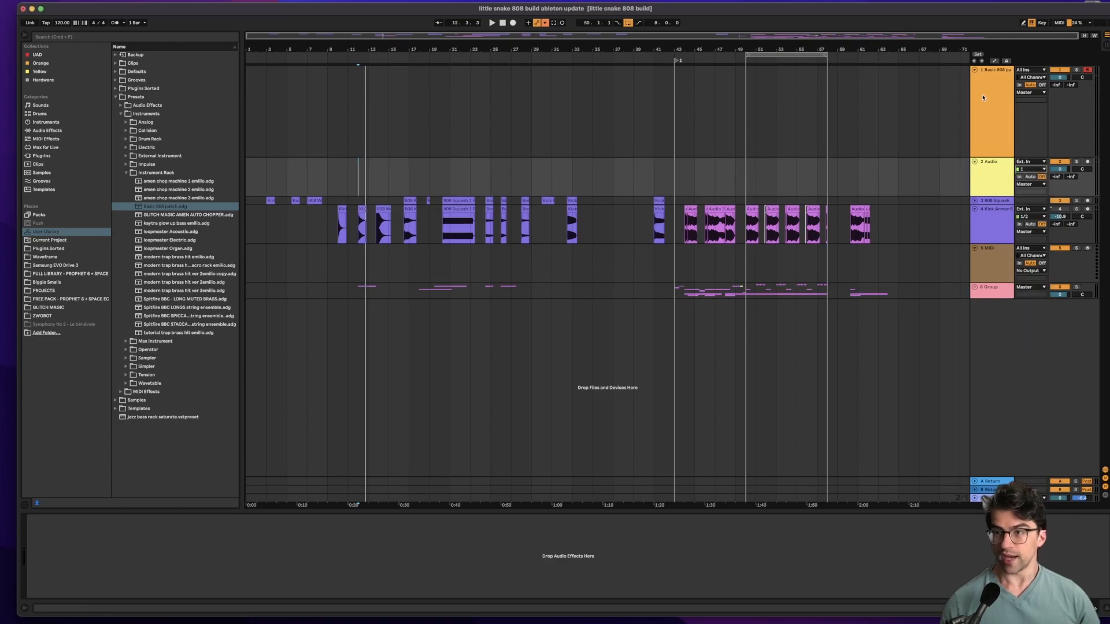
Set the new audio track's input to Resampling
left_click(987, 92)
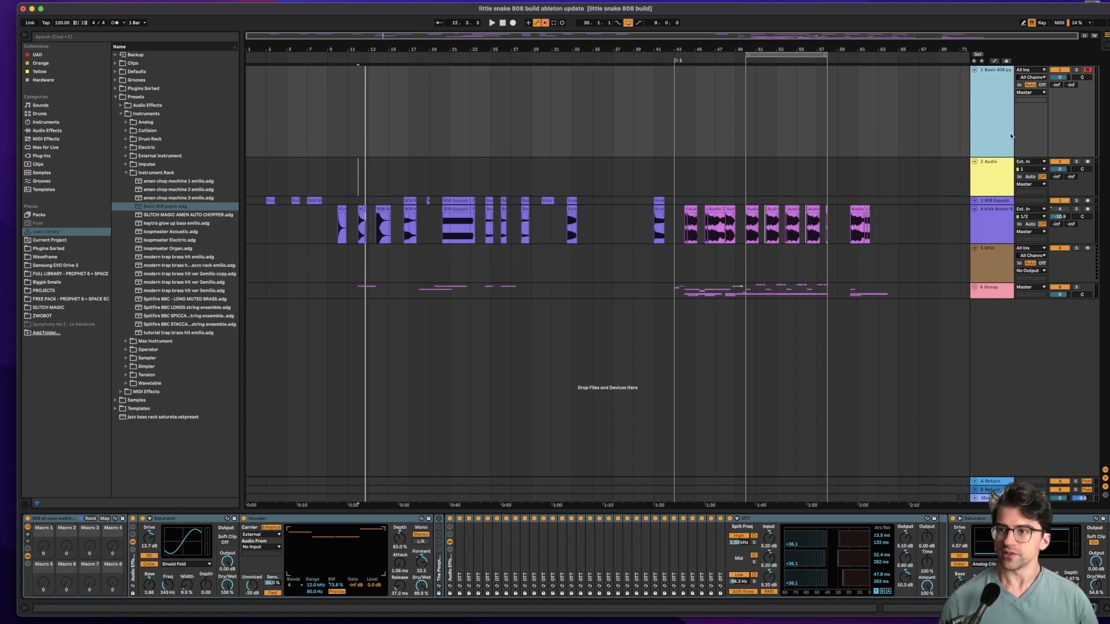
left_click(1031, 170)
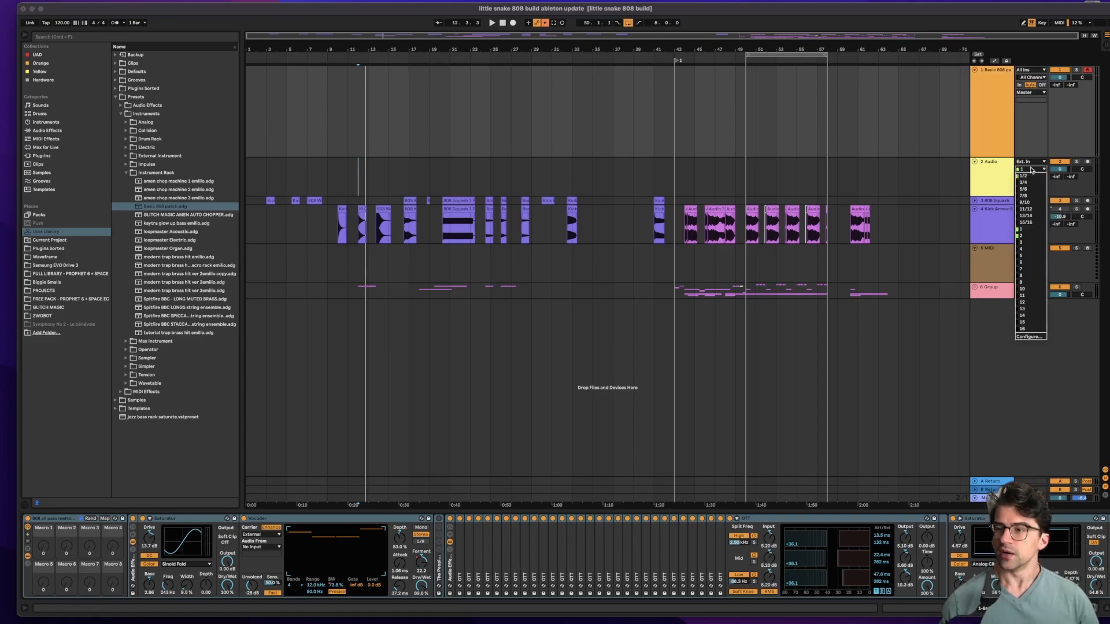
left_click(1031, 170)
left_click(1032, 162)
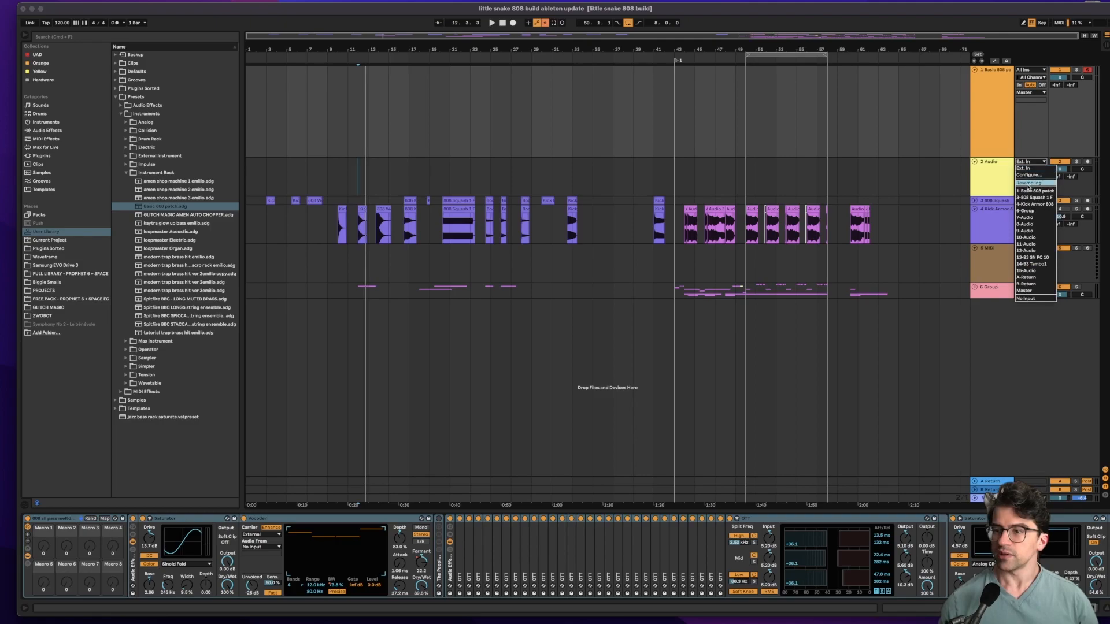
left_click(1029, 183)
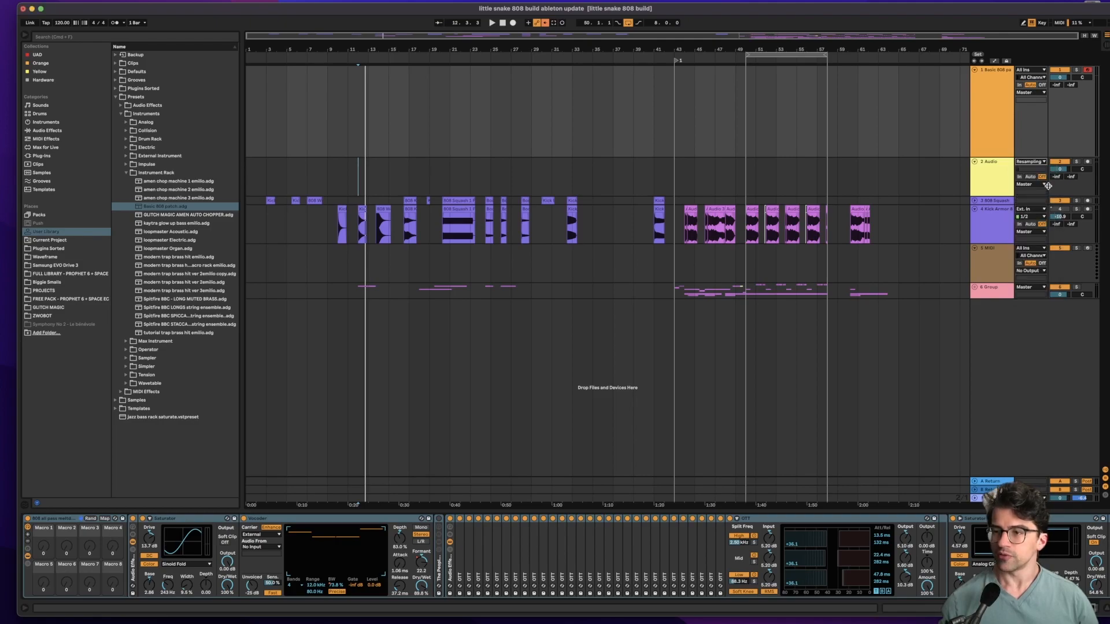
left_click(995, 167)
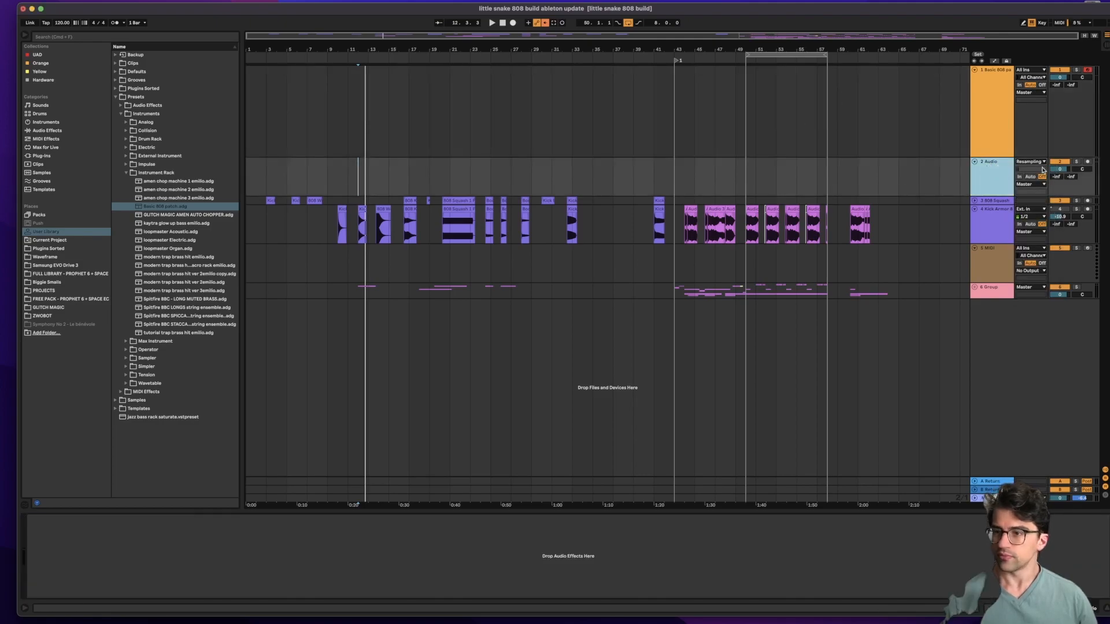
Arm the new audio track, start recording from bar 13 and mute the MIDI, Group and 808 Squash tracks
left_click(1087, 163)
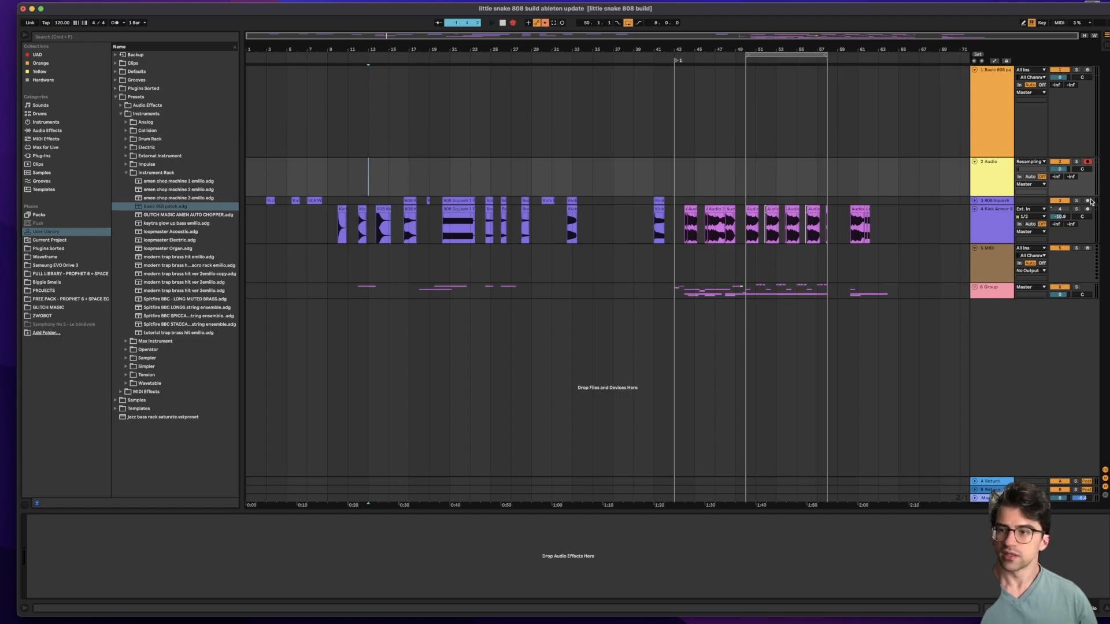
key("F9")
left_click(1062, 250)
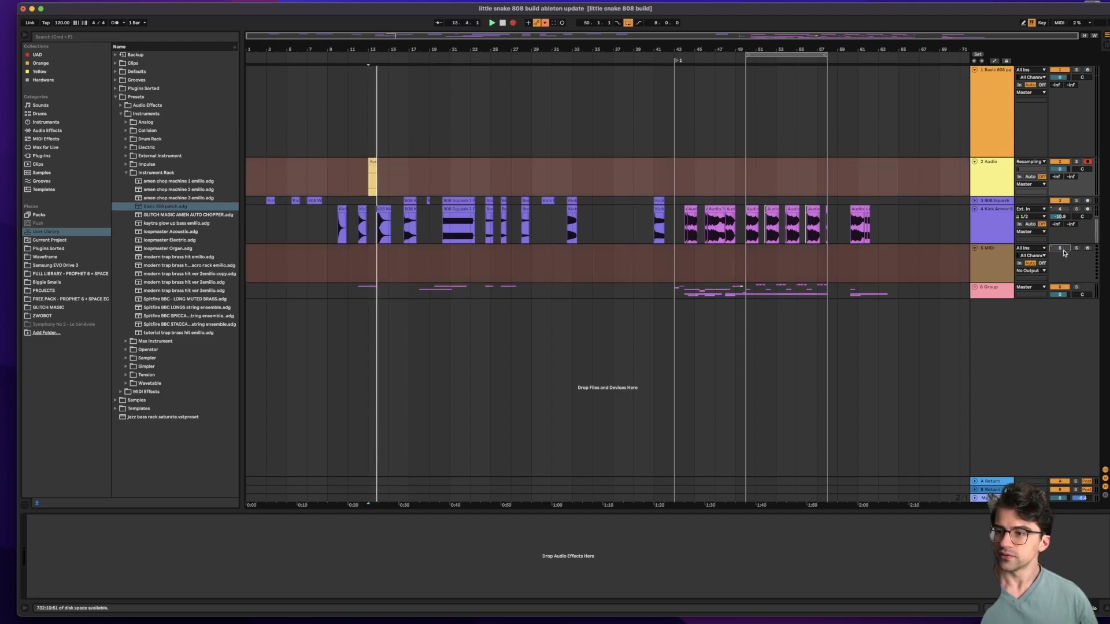
left_click(1064, 288)
left_click(1058, 201)
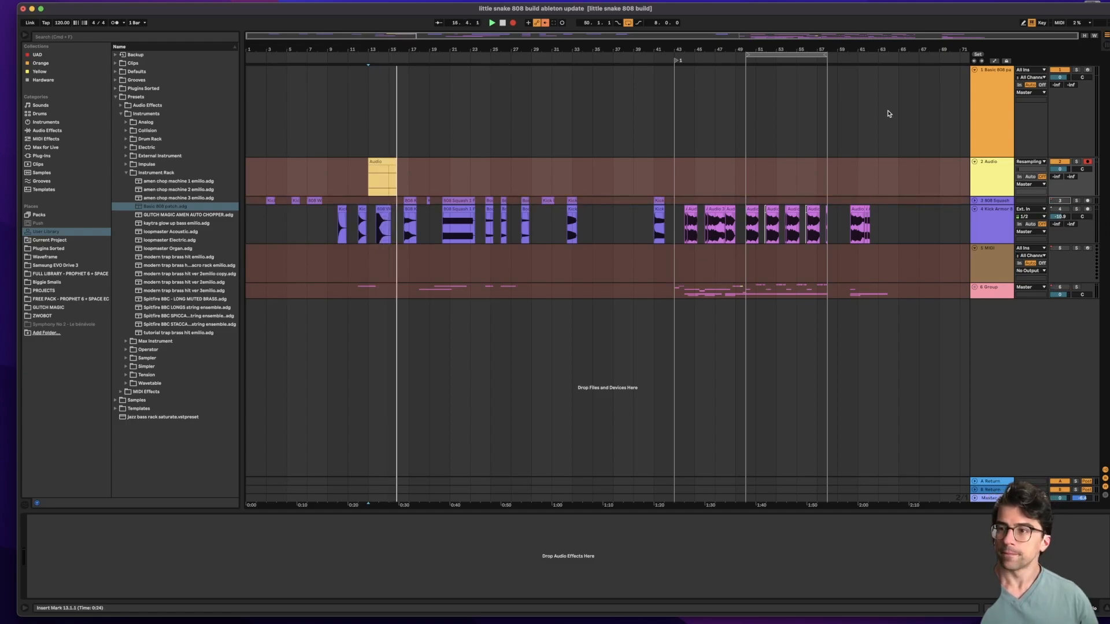
Arm the Basic 808 patch track as well and record long notes played through its rack
left_click(1087, 71, "super")
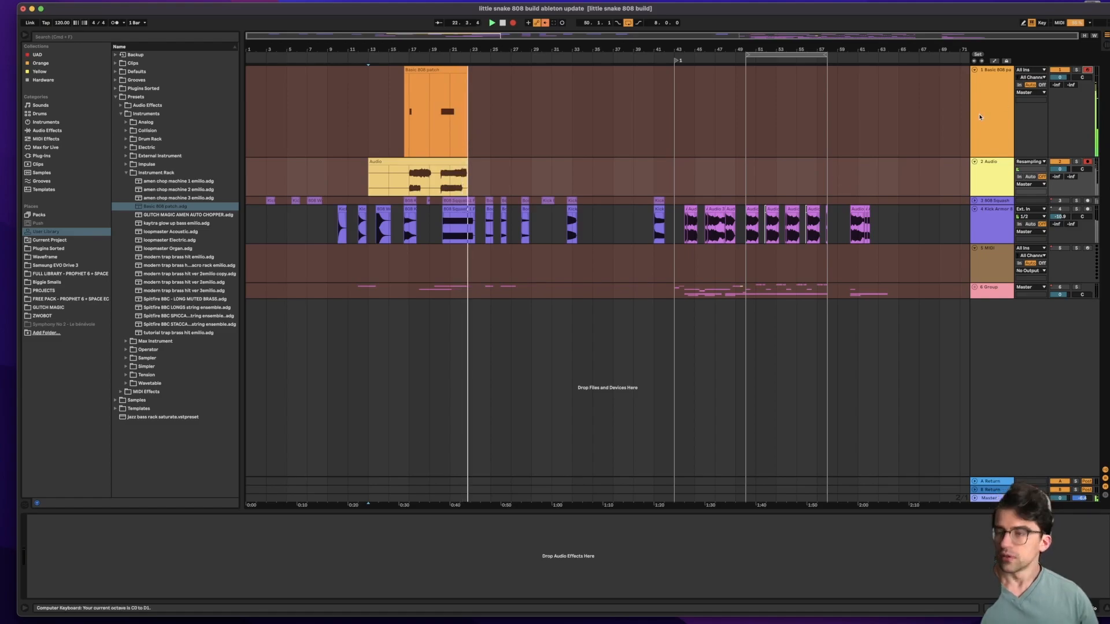
key("a")
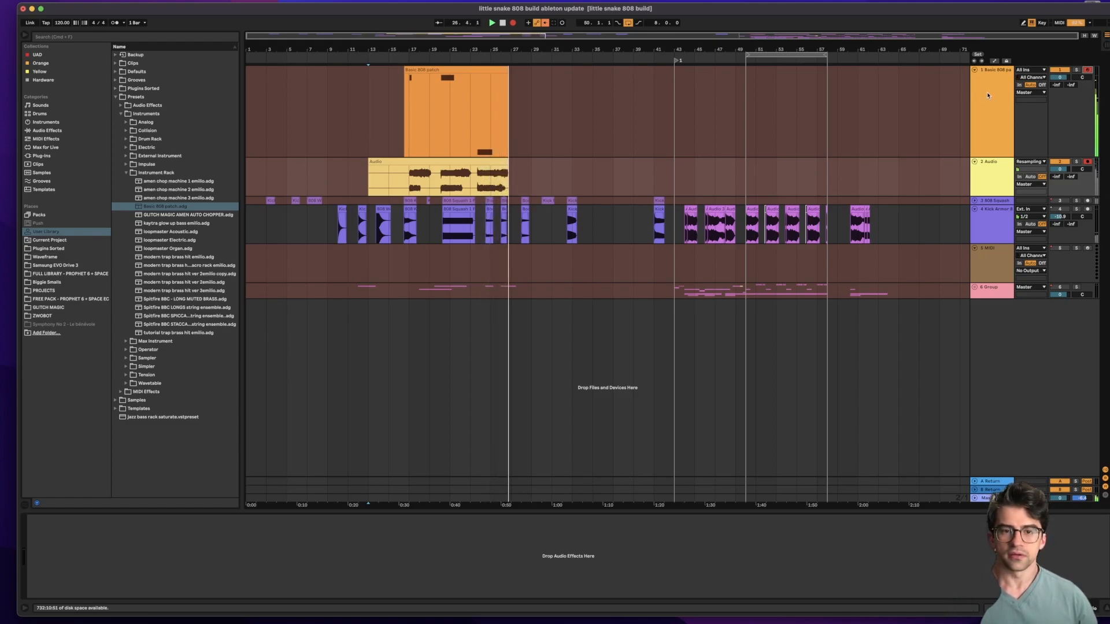
While recording, switch the Basic 808 patch rack's first Saturator to Waveshaper and set its Vocoder Bands to 24
left_click(986, 92)
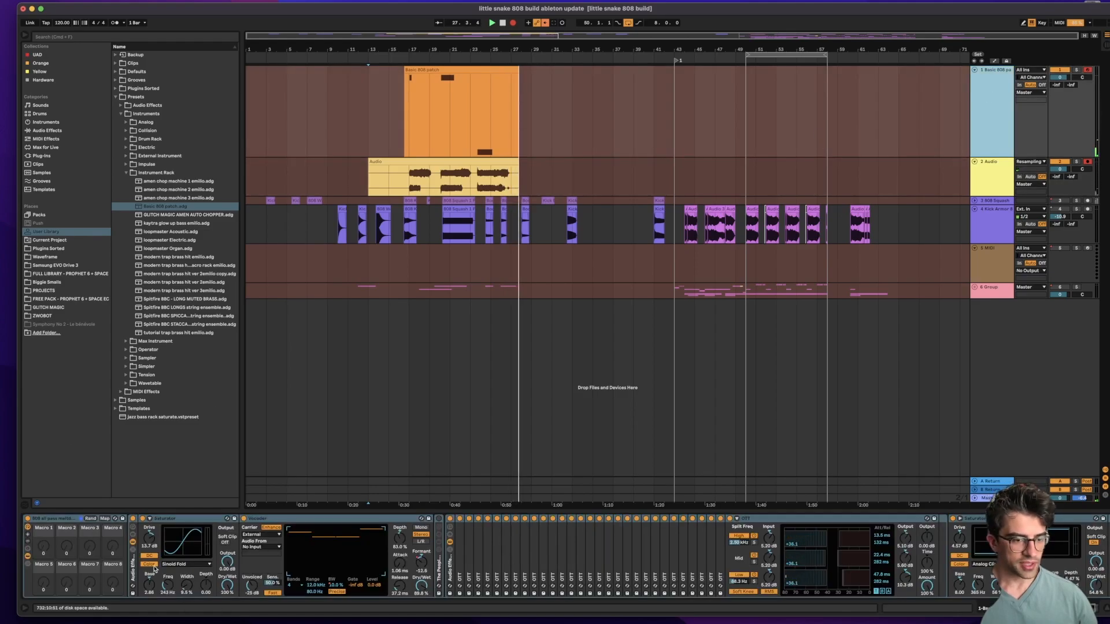
left_click(185, 564)
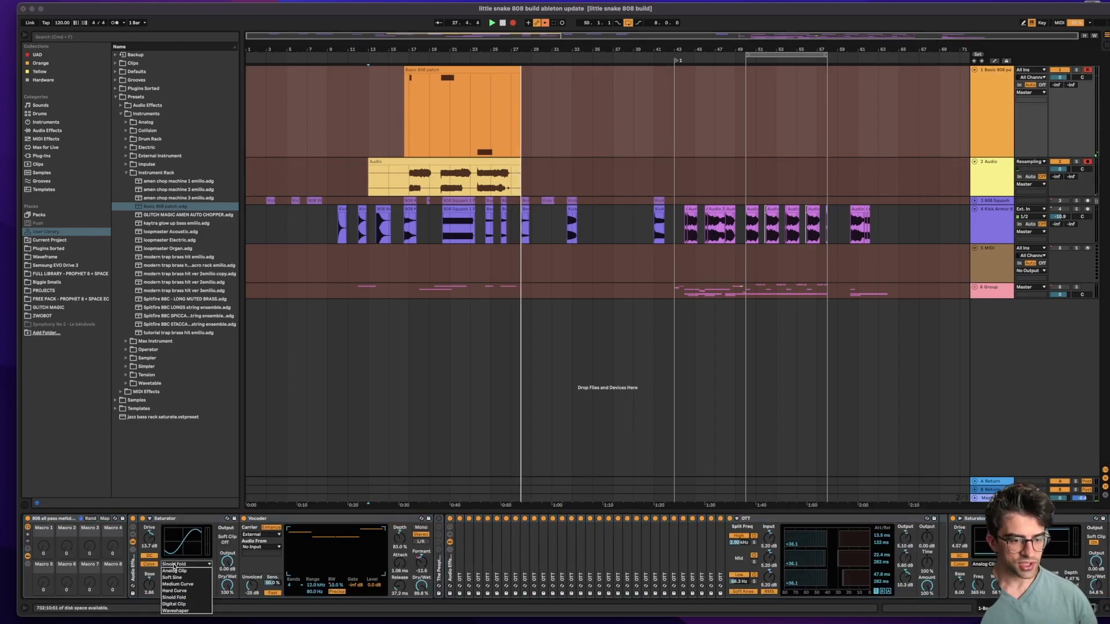
left_click(179, 611)
left_click(292, 585)
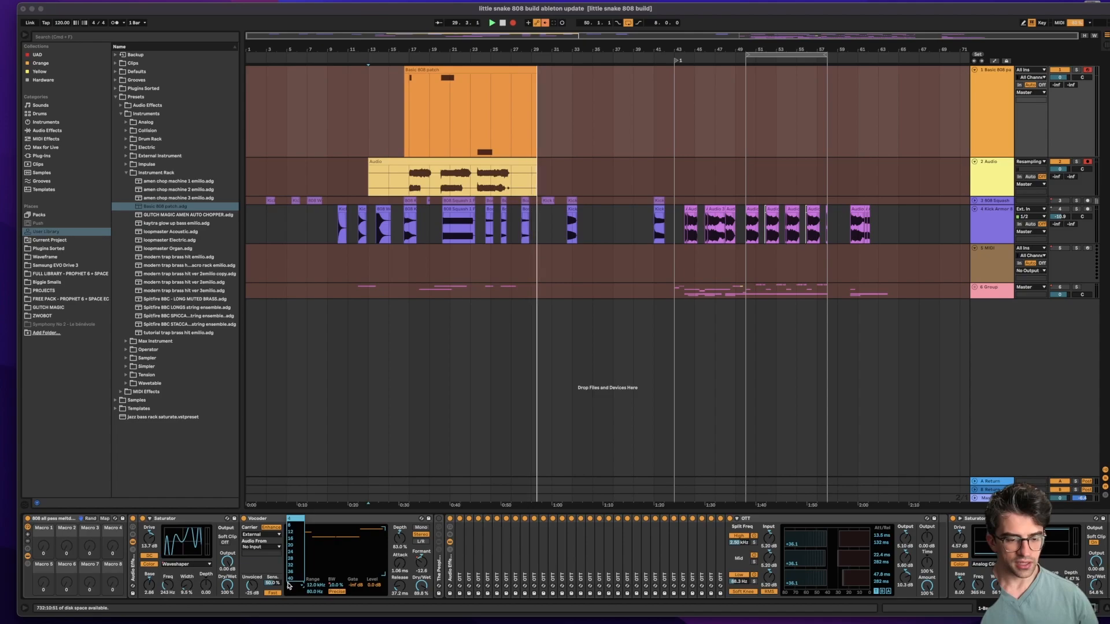
left_click(293, 551)
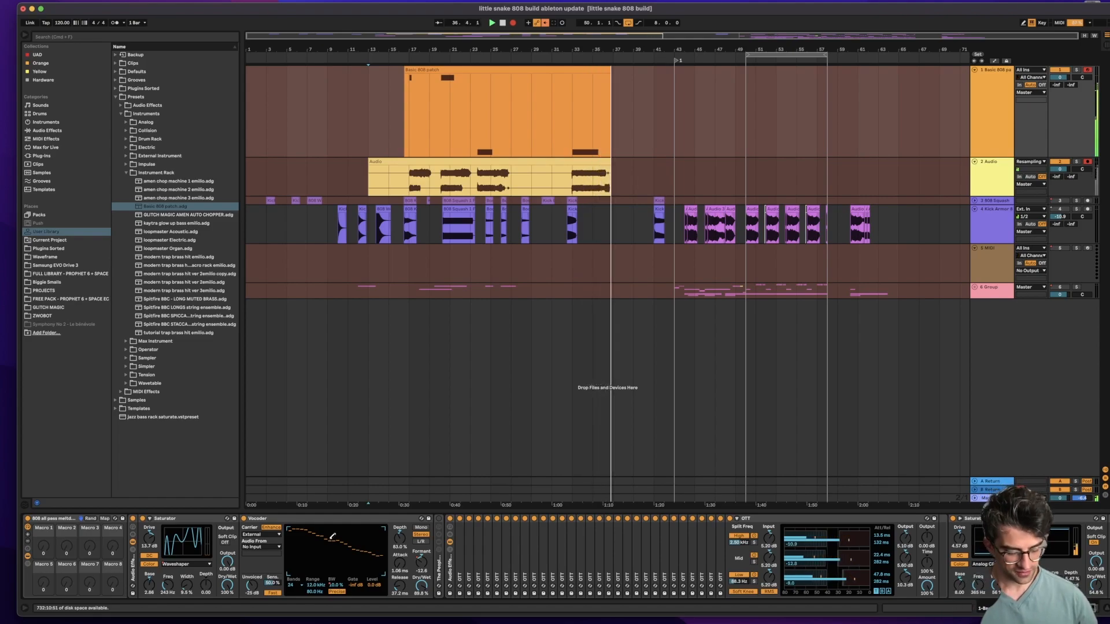
While recording, shift the computer keyboard one octave down to C1–C2 and play a series of short and layered notes through the rack
key("z")
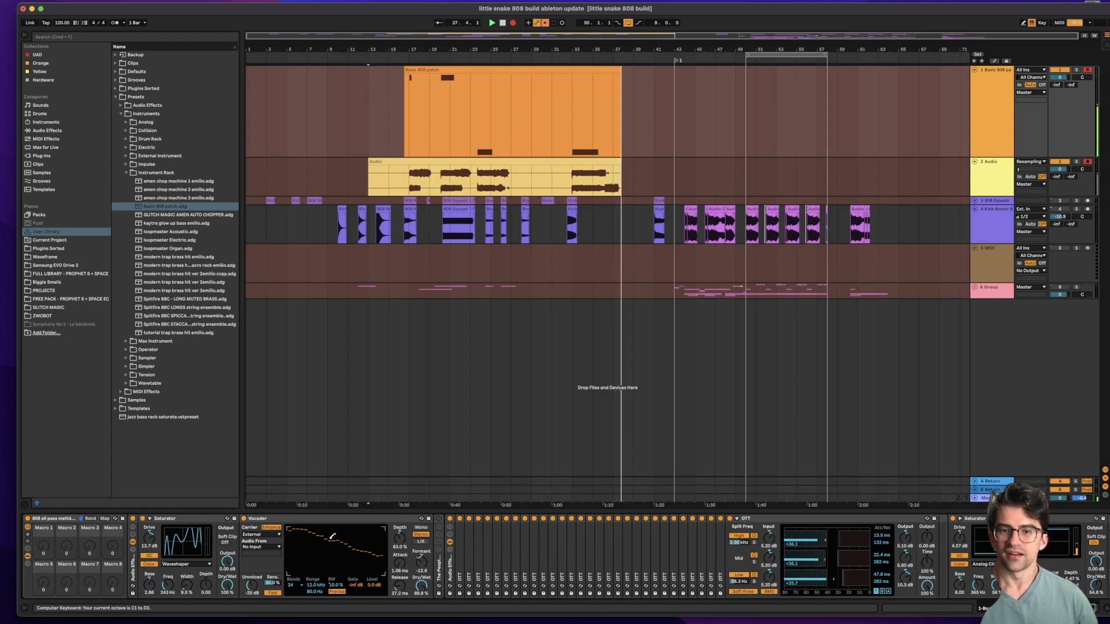
key("a")
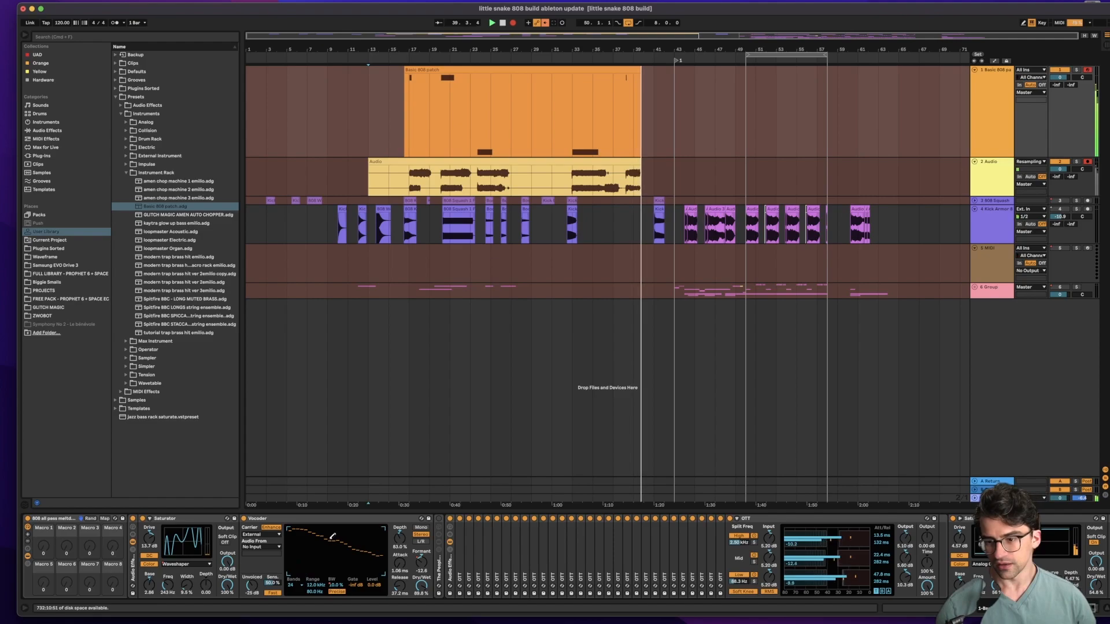
key("a")
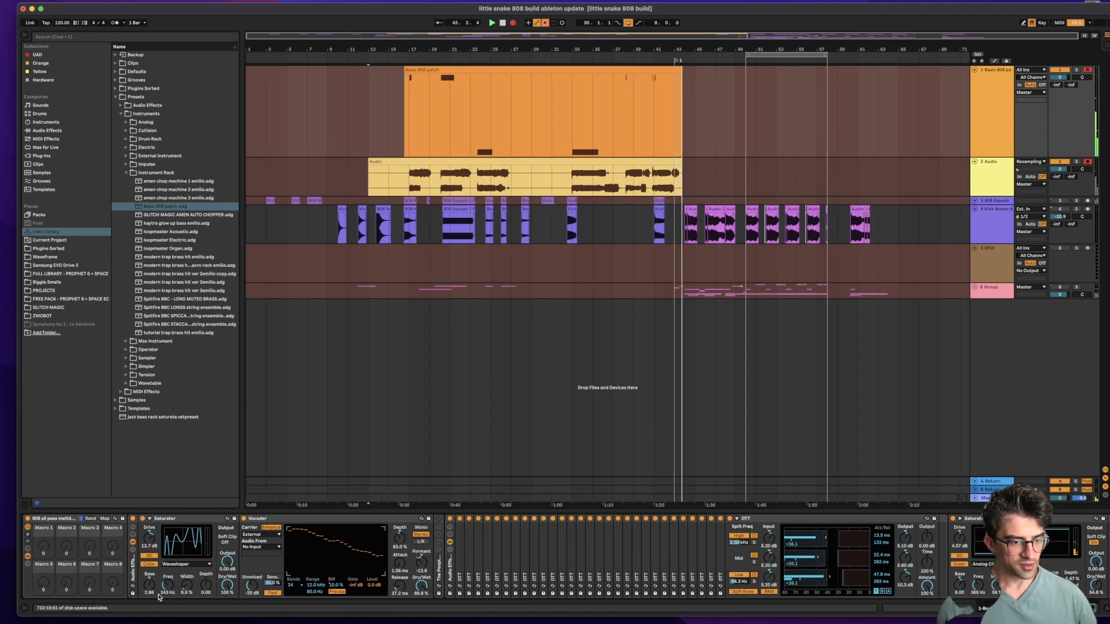
key("a")
key("k")
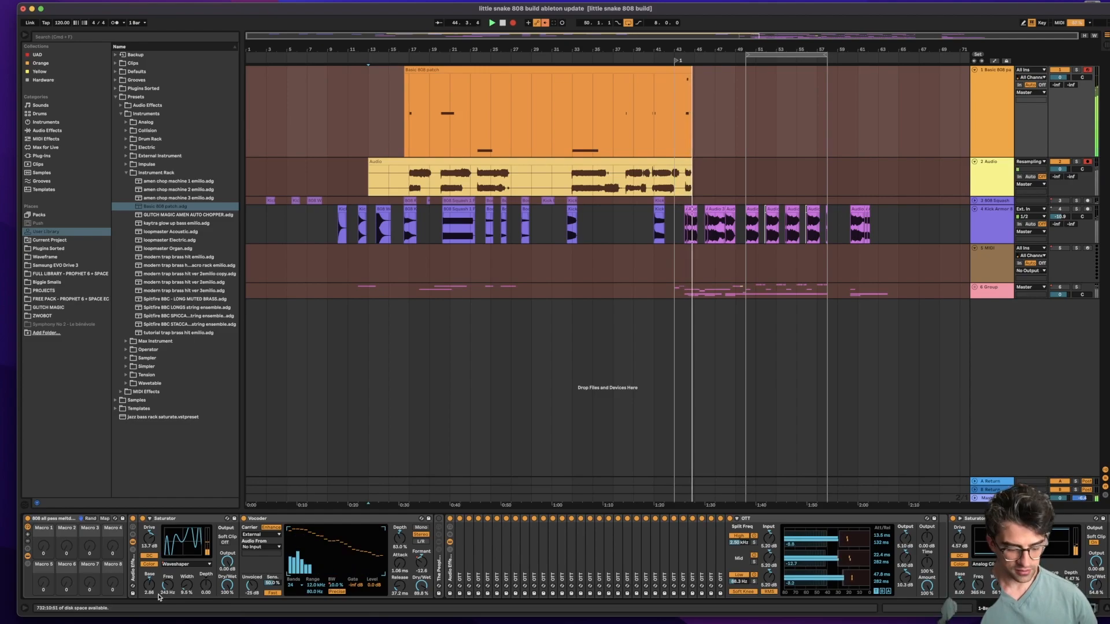
key("k")
key("a")
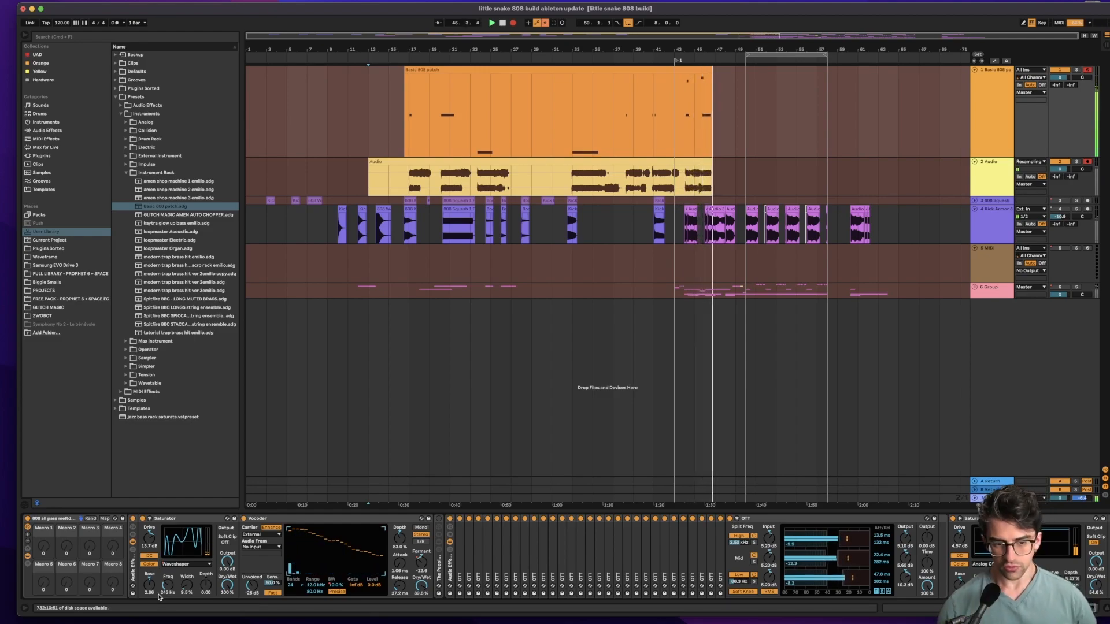
While recording, raise the first Saturator's color Width, lower its waveshaper Curve and Depth, and turn on Soft Clip
scroll(452, 597, "left", 1)
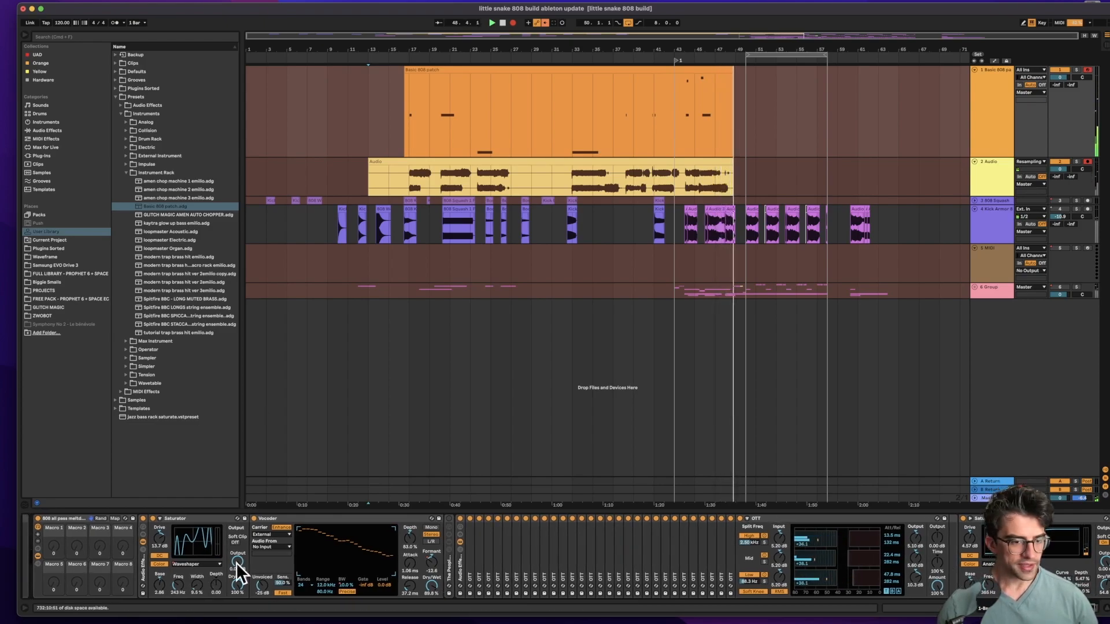
left_click_drag(199, 595, 199, 572)
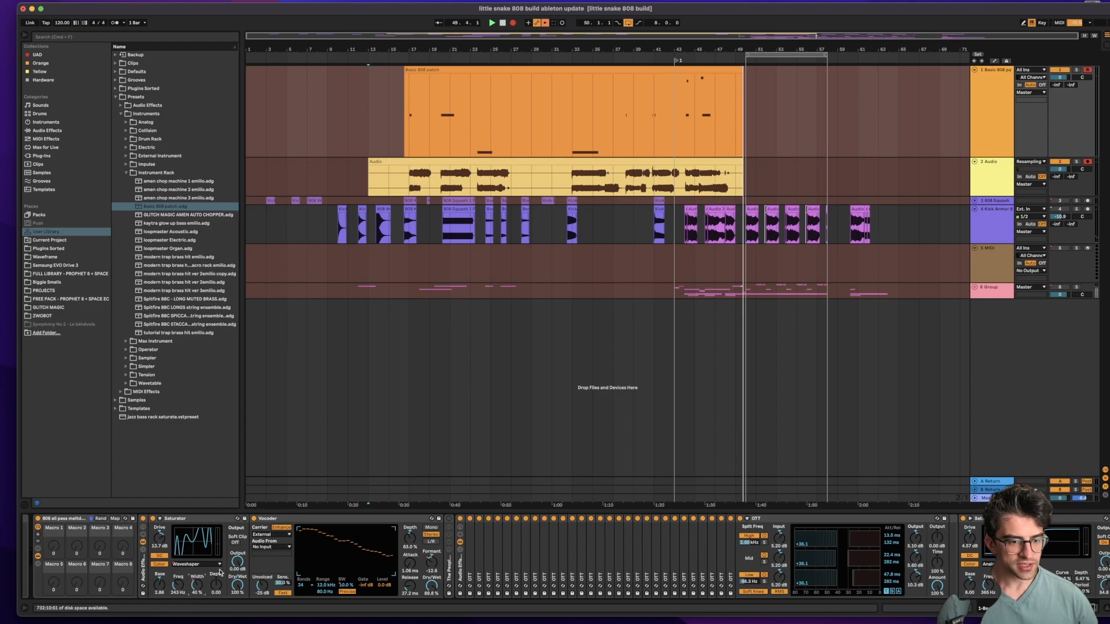
left_click(160, 519)
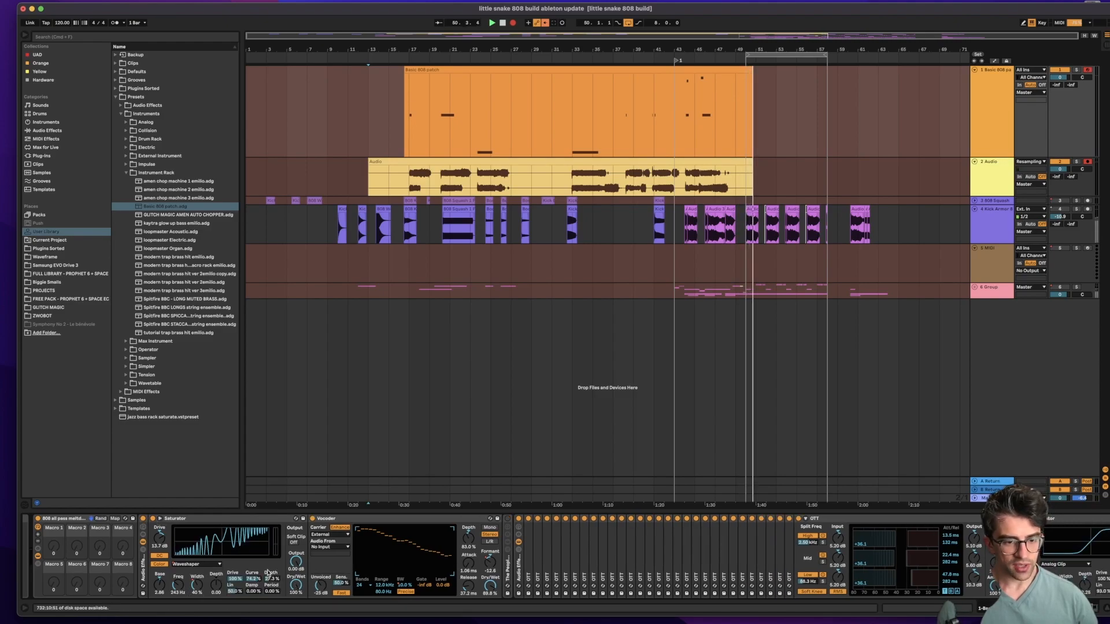
left_click_drag(271, 579, 234, 558)
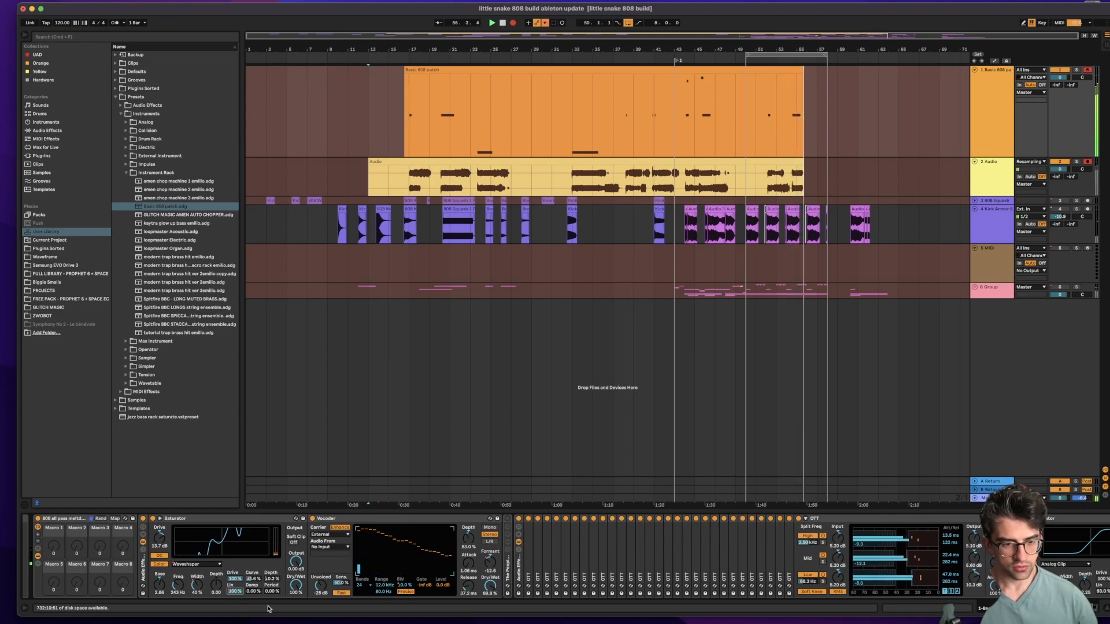
left_click(295, 543)
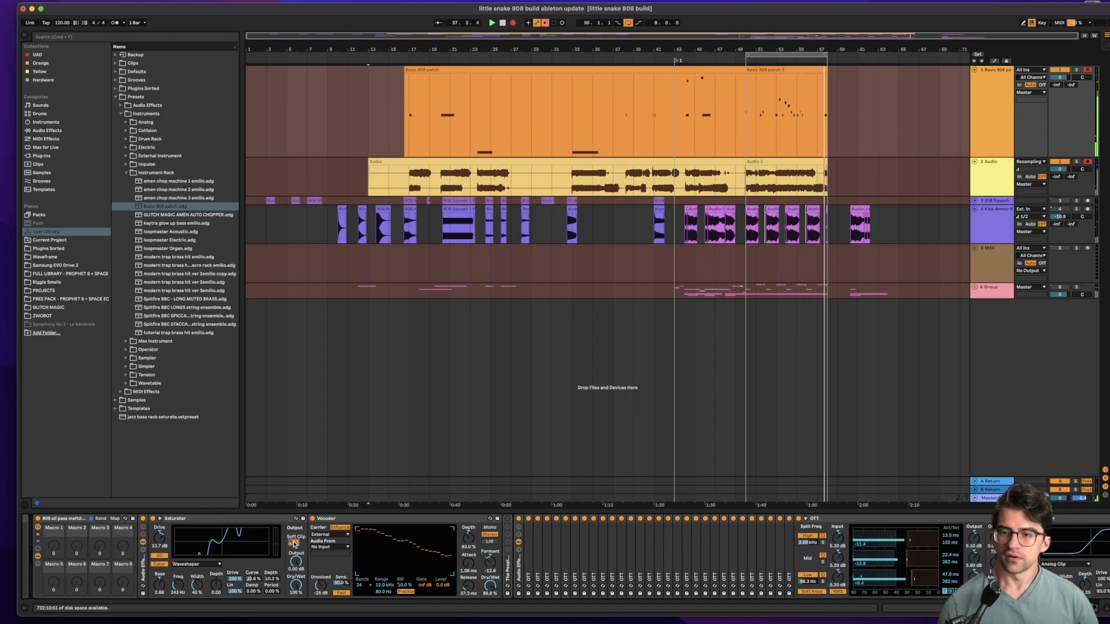
Stop recording, remove the second recorded audio clip and extend the first one to the end of bar 73
key("space")
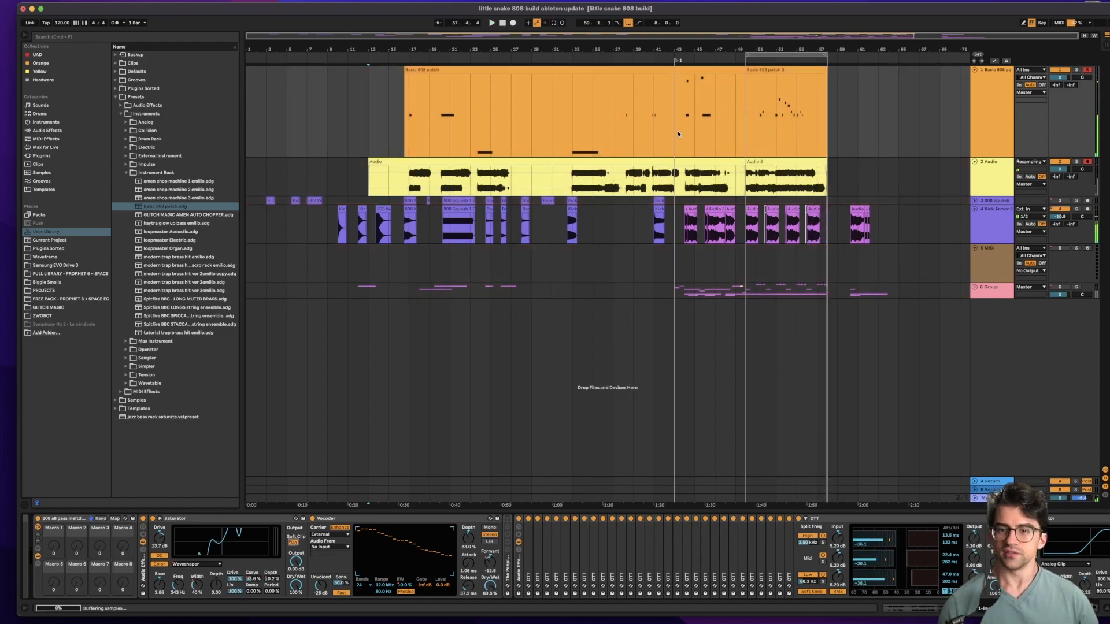
left_click(513, 161)
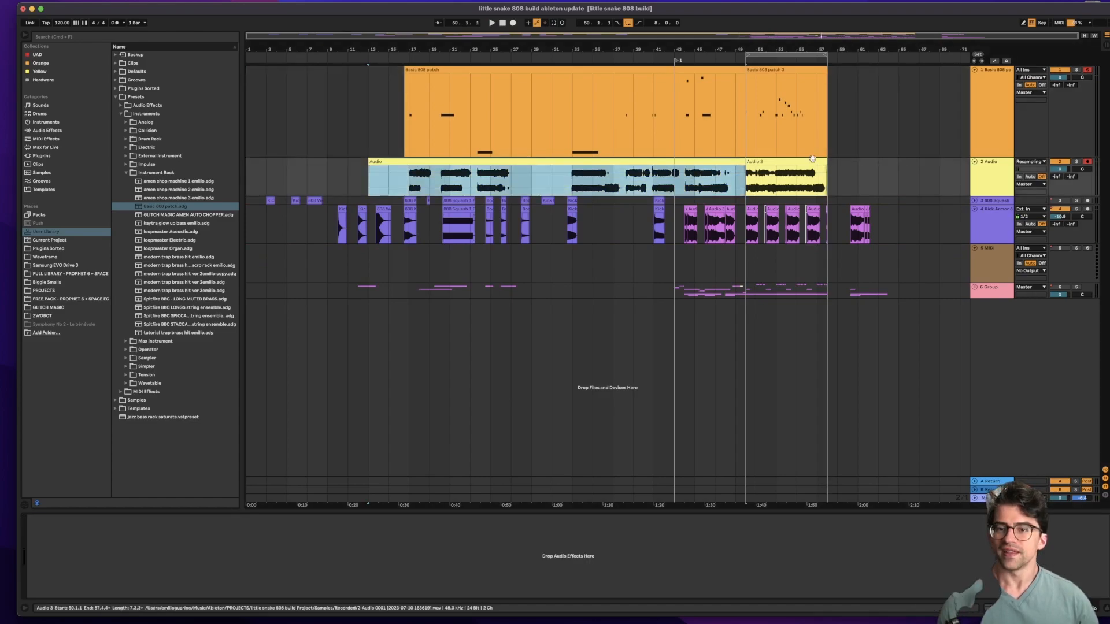
left_click(812, 160)
left_click_drag(745, 161, 982, 185)
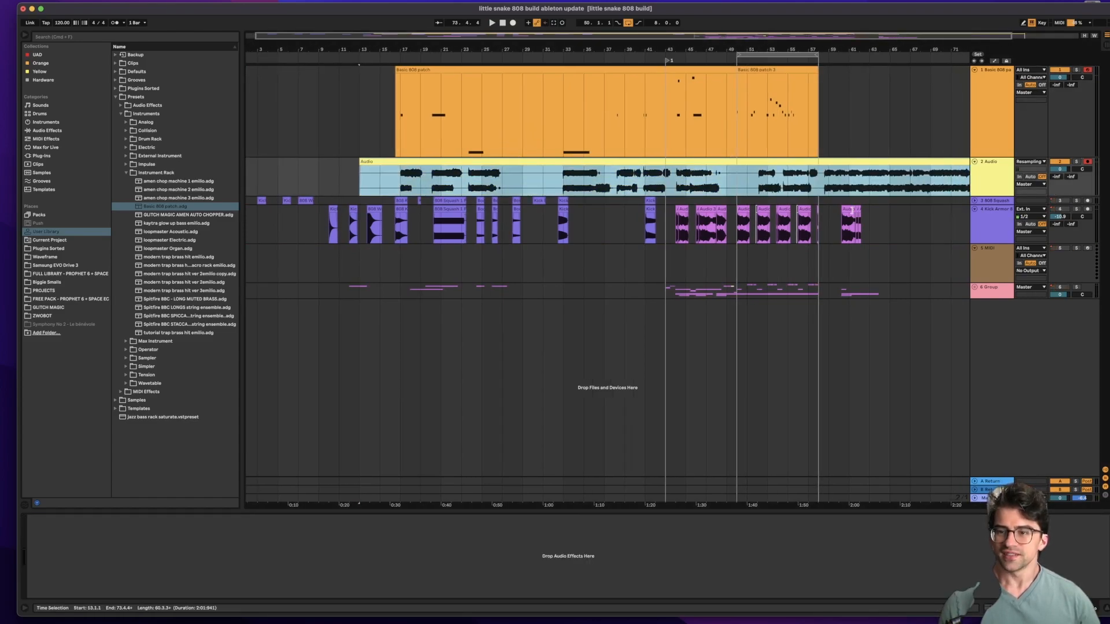
key("minus")
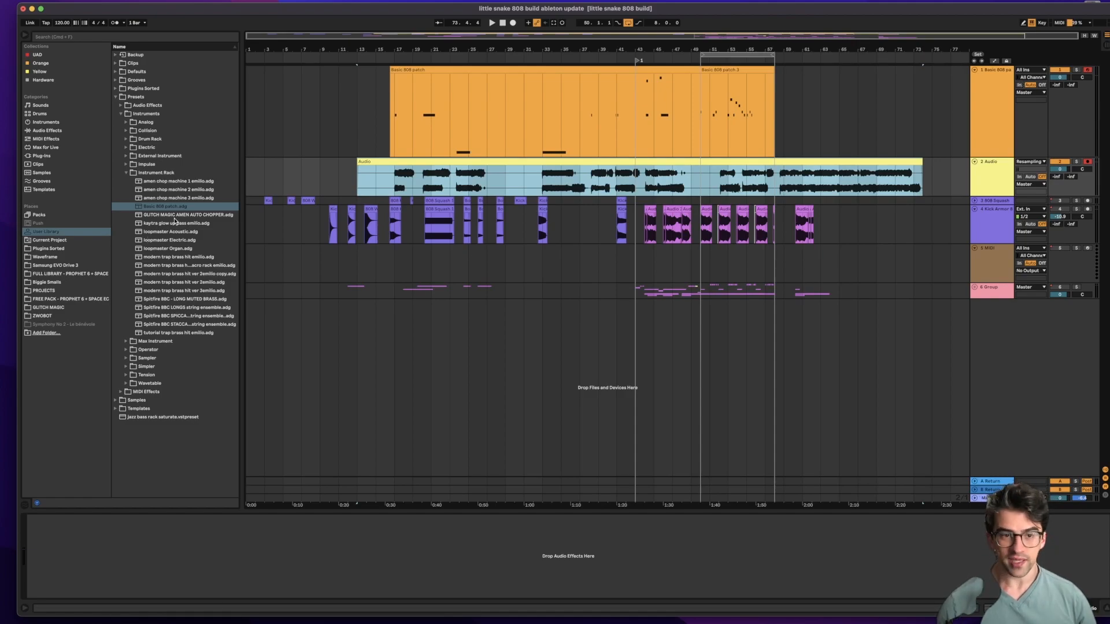
Move the resampled audio track below the Group track and solo it
left_click(396, 187)
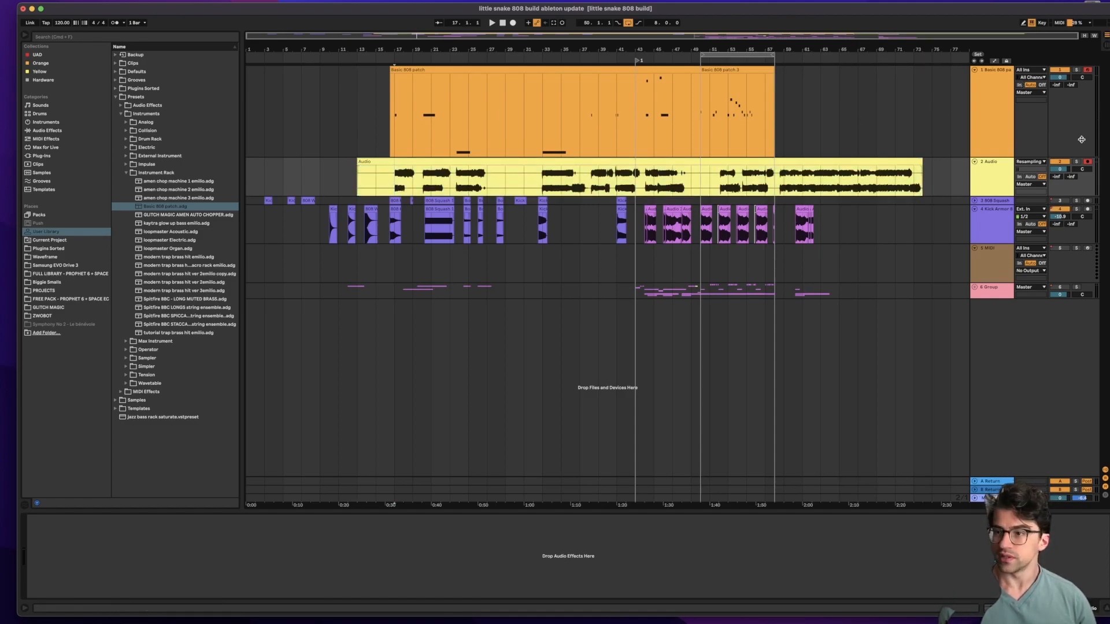
left_click_drag(989, 177, 980, 353)
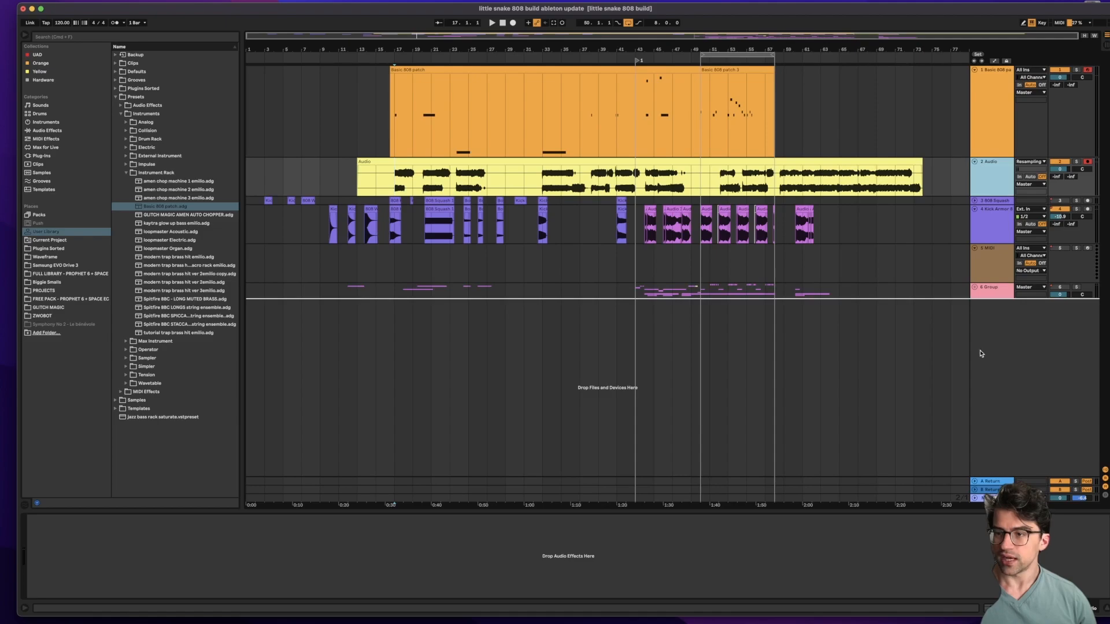
left_click_drag(1075, 184, 1078, 281)
left_click(1077, 264)
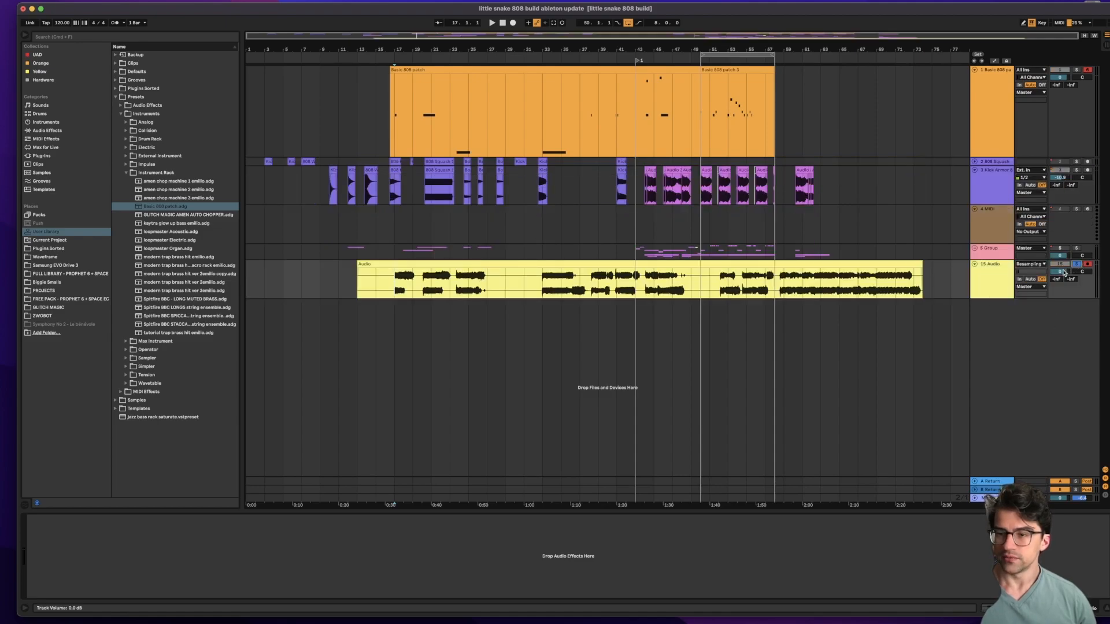
Audition the resampled recording from bar 17 and at several points from bar 58 onward
key("space")
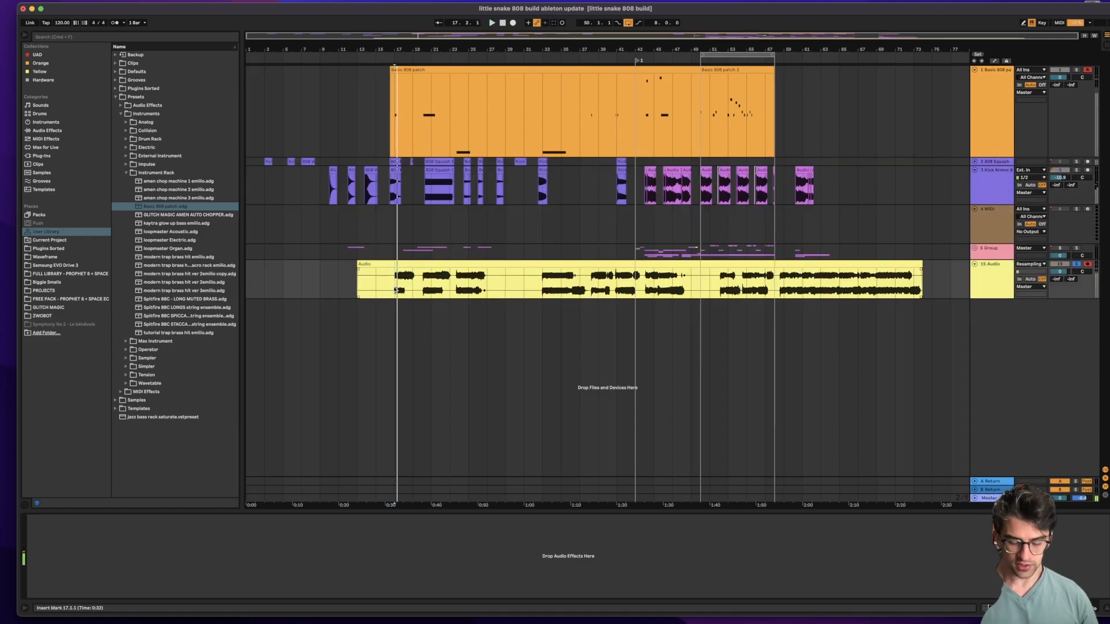
scroll(396, 291, "up", 5)
scroll(395, 290, "right", 15)
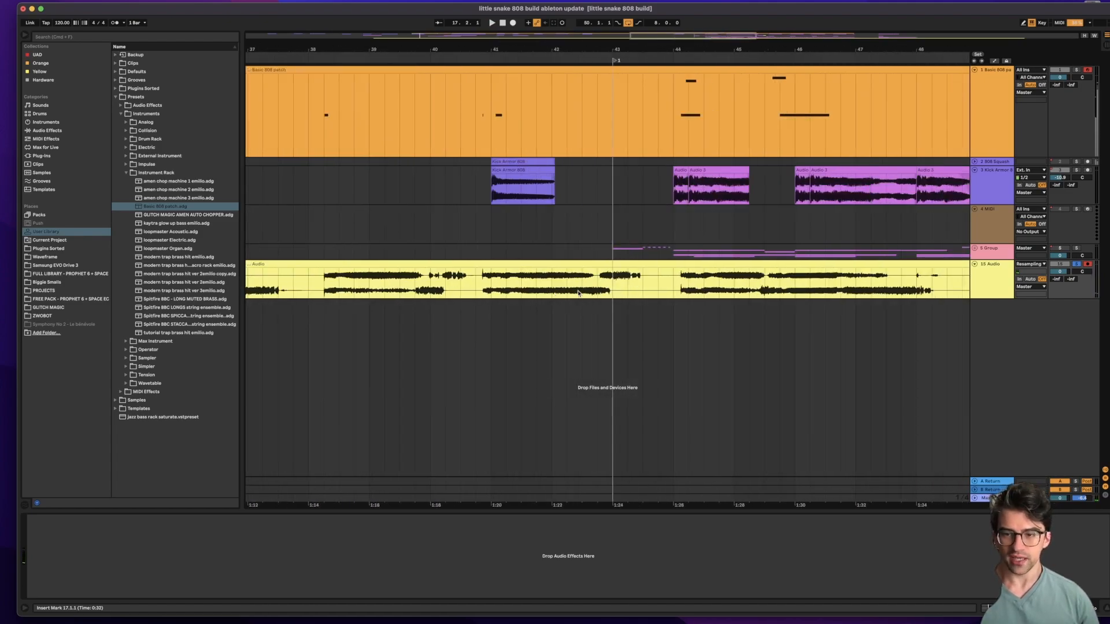
scroll(579, 294, "left", 1)
scroll(579, 293, "down", 5)
scroll(604, 332, "right", 10)
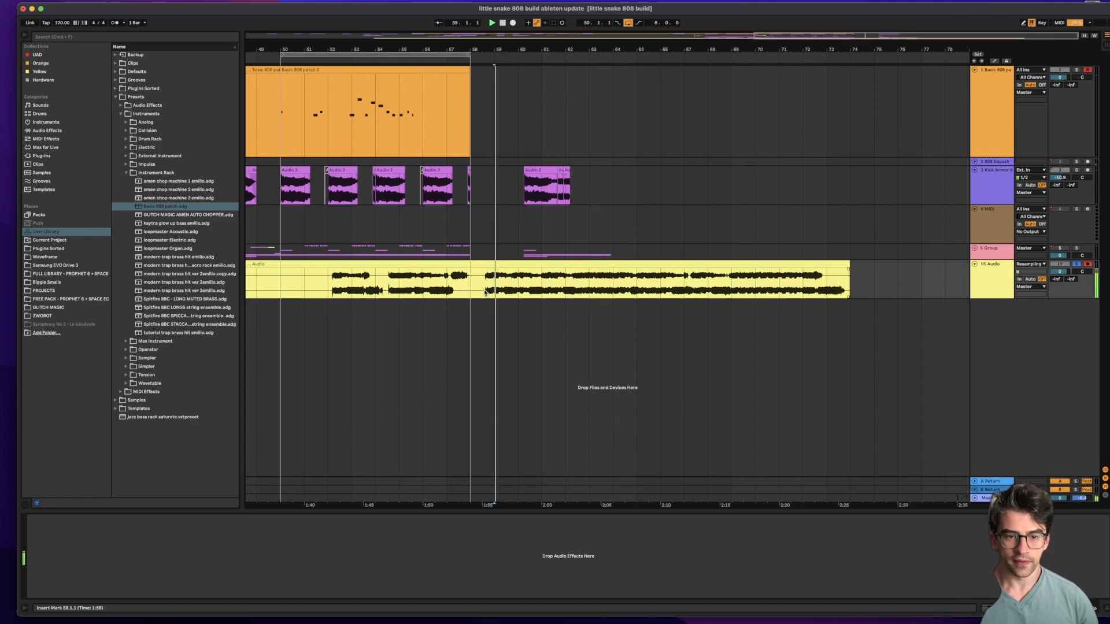
scroll(485, 292, "up", 10)
left_click(435, 292)
key("space")
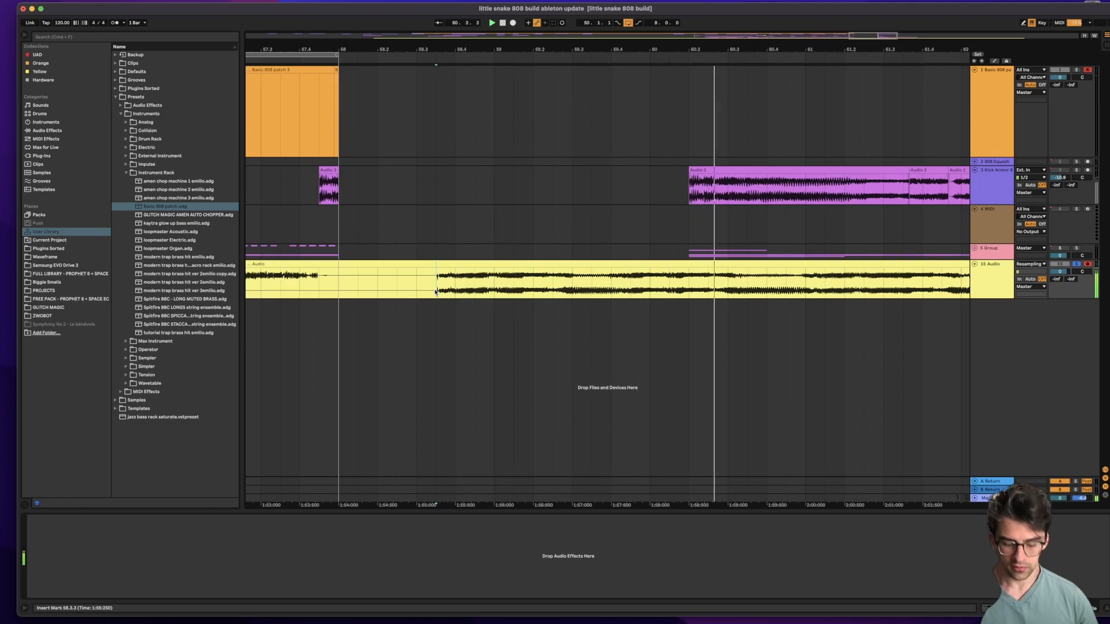
scroll(436, 292, "down", 7)
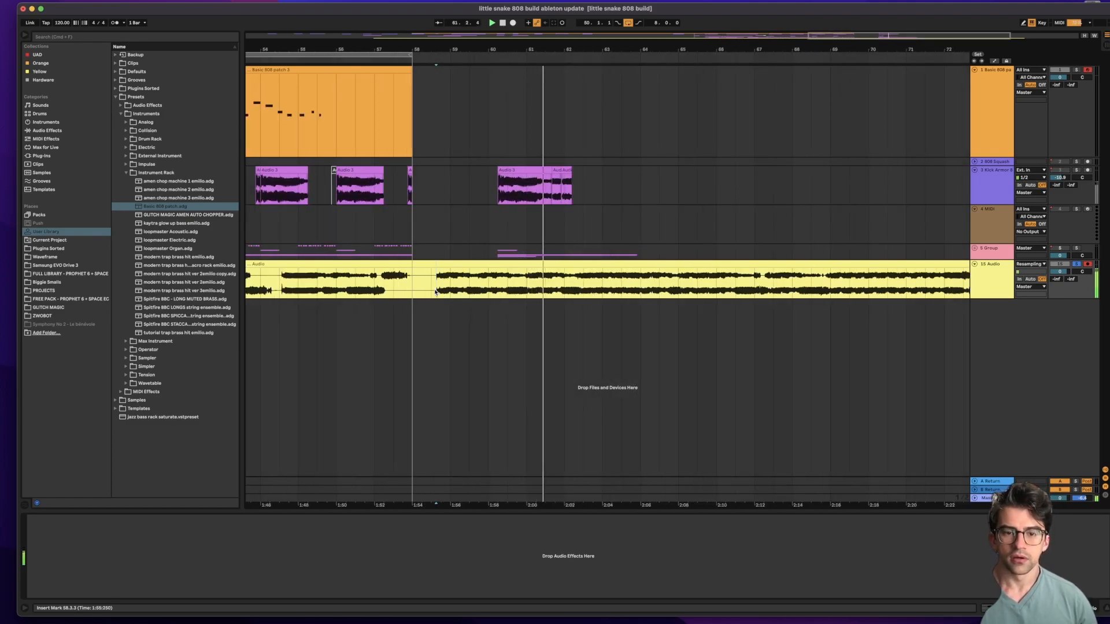
left_click(527, 296)
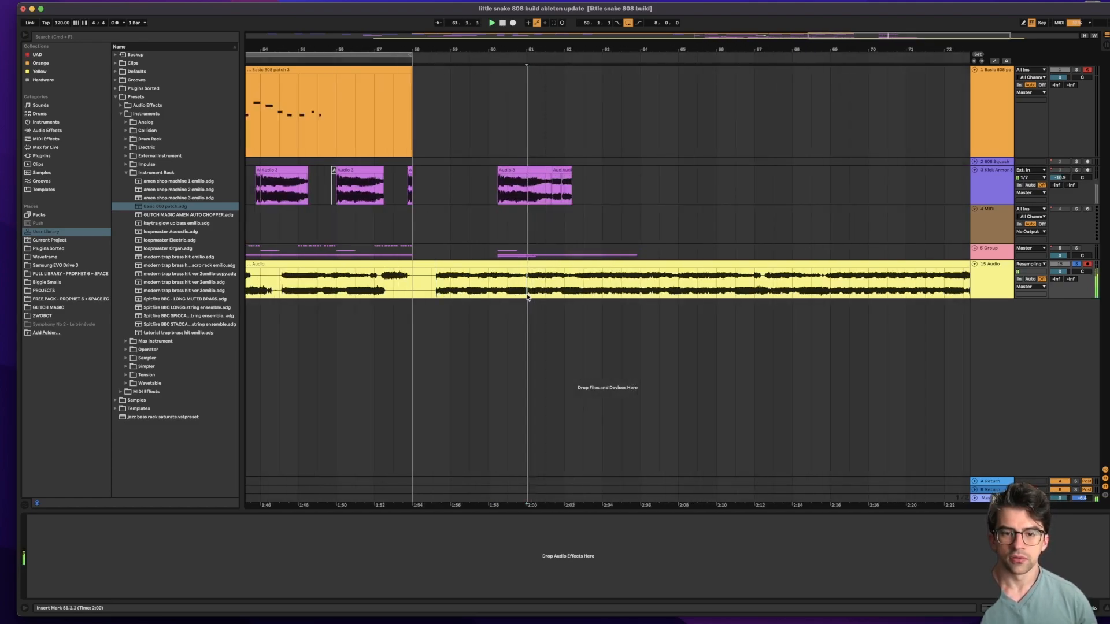
left_click(527, 297)
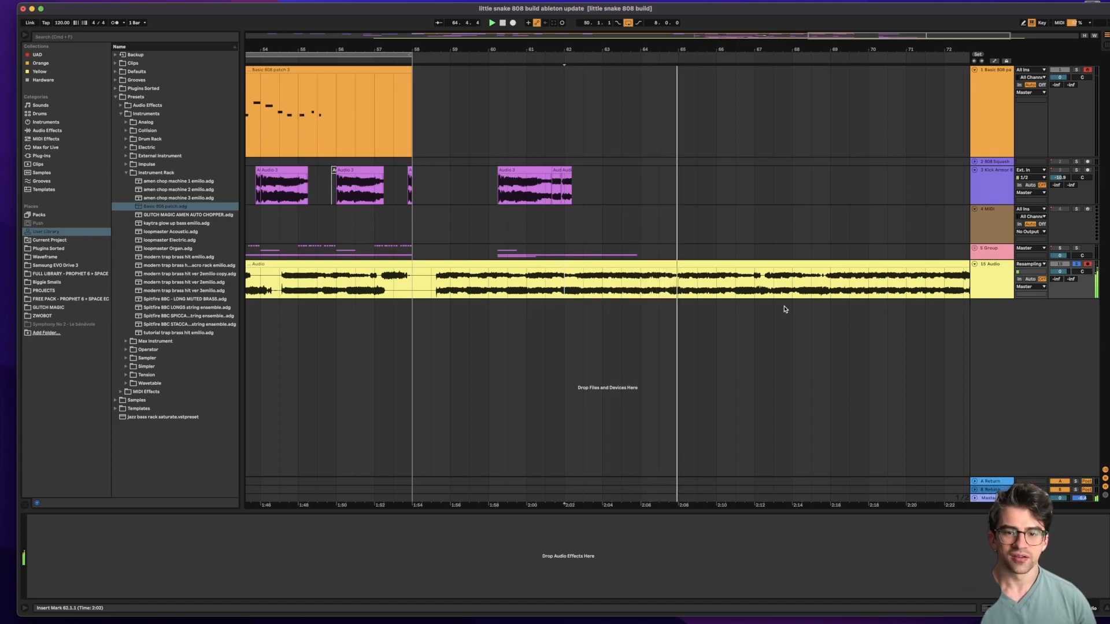
Pull the one-bar section starting at 54.3.1 out of the recording onto a new audio track at the same position
left_click(280, 286)
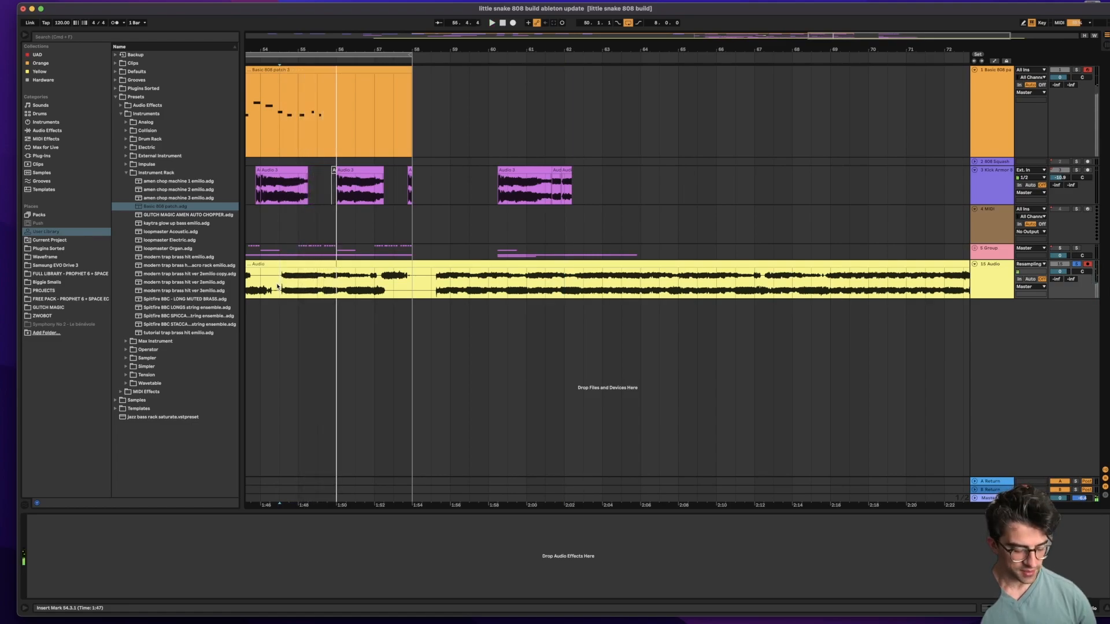
left_click(317, 293)
left_click_drag(304, 264, 351, 387)
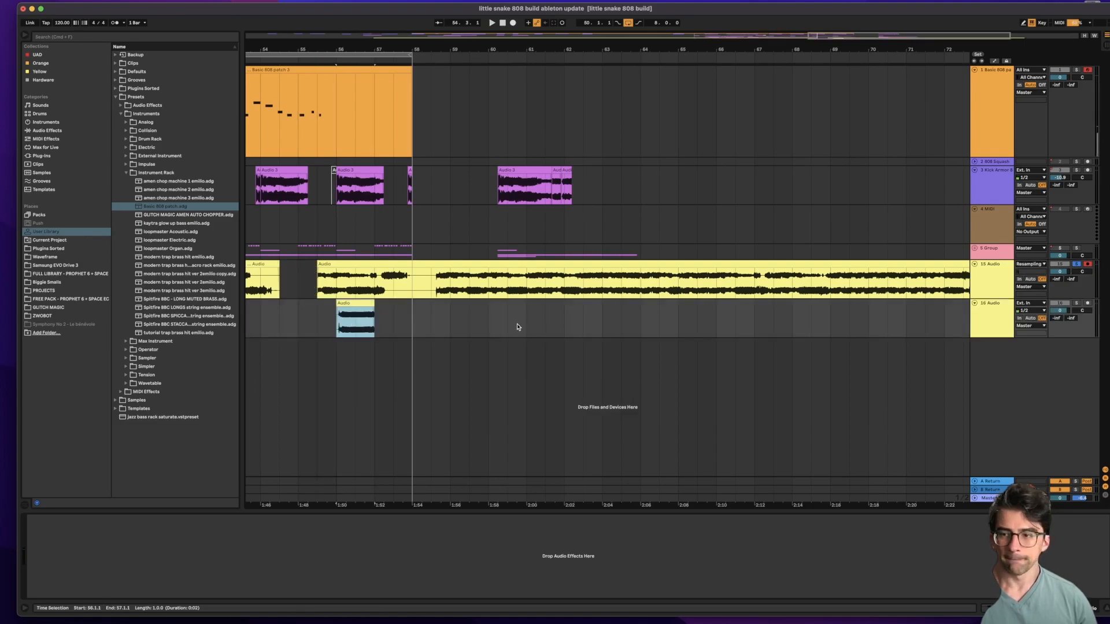
left_click_drag(353, 304, 304, 309)
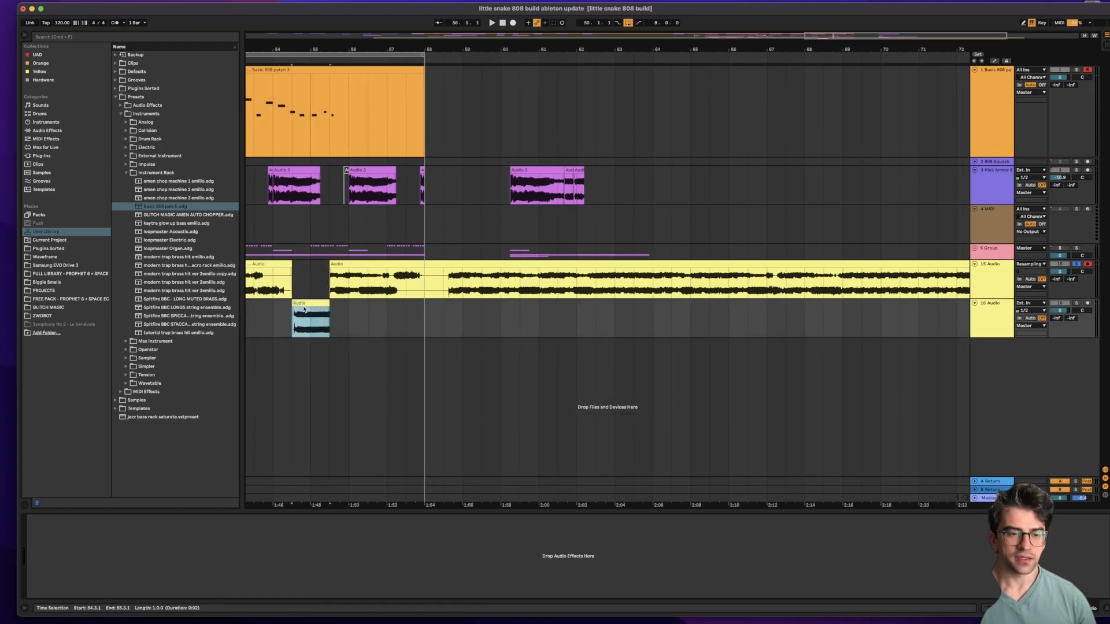
Solo the new audio track and play its one-bar clip from 54.3.1
scroll(449, 334, "left", 5)
left_click(412, 330)
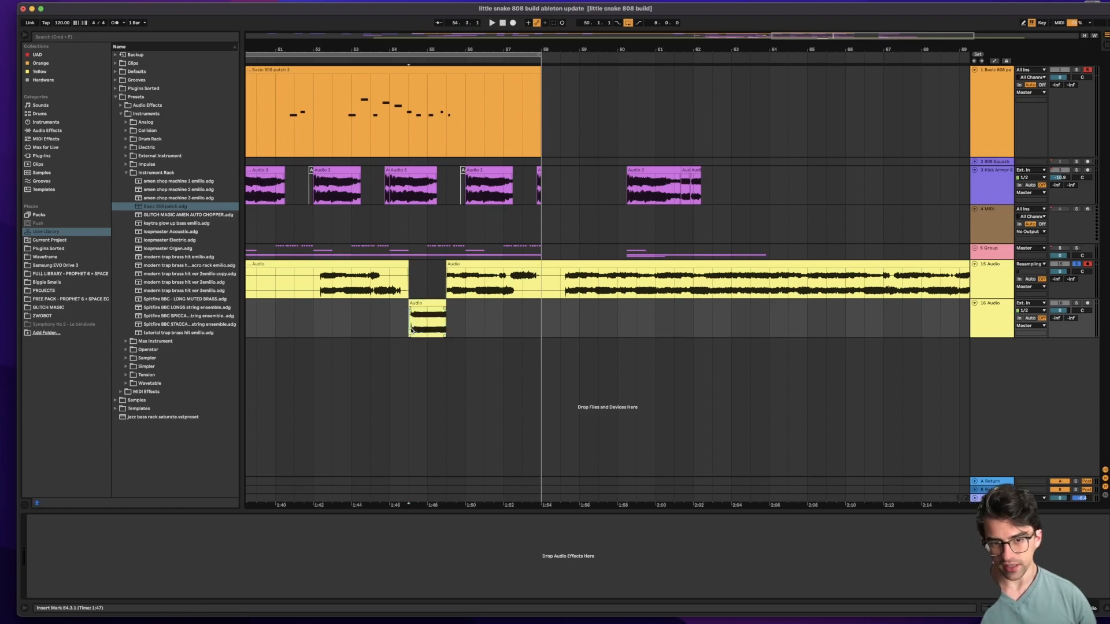
left_click(1077, 303)
key("space")
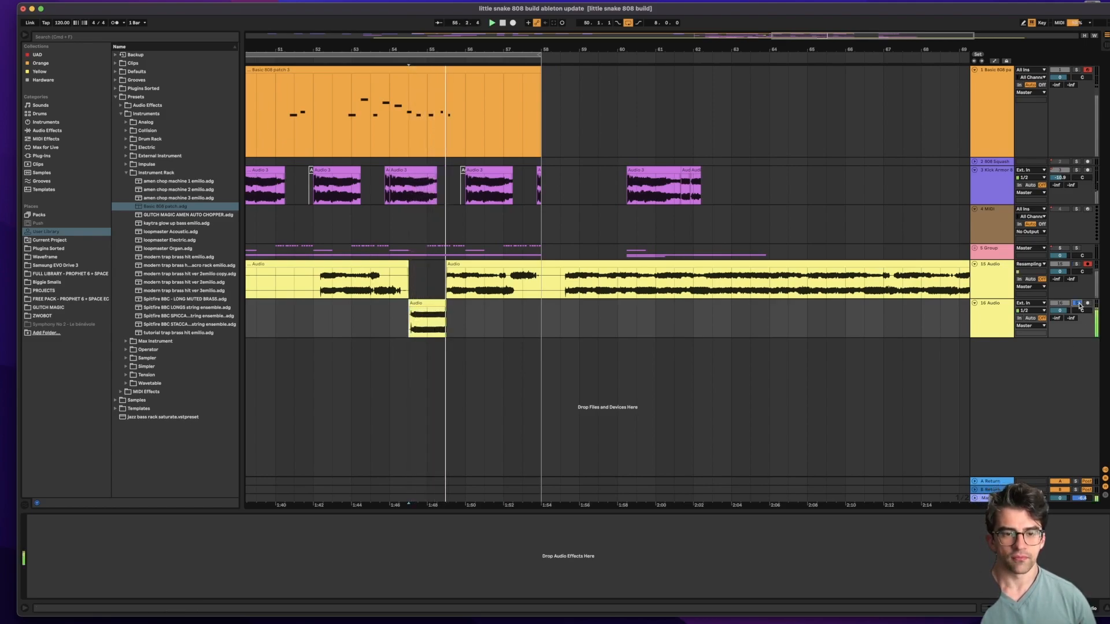
key("space")
Give the one-bar clip a long fade-out covering most of its length and replay it
key("space")
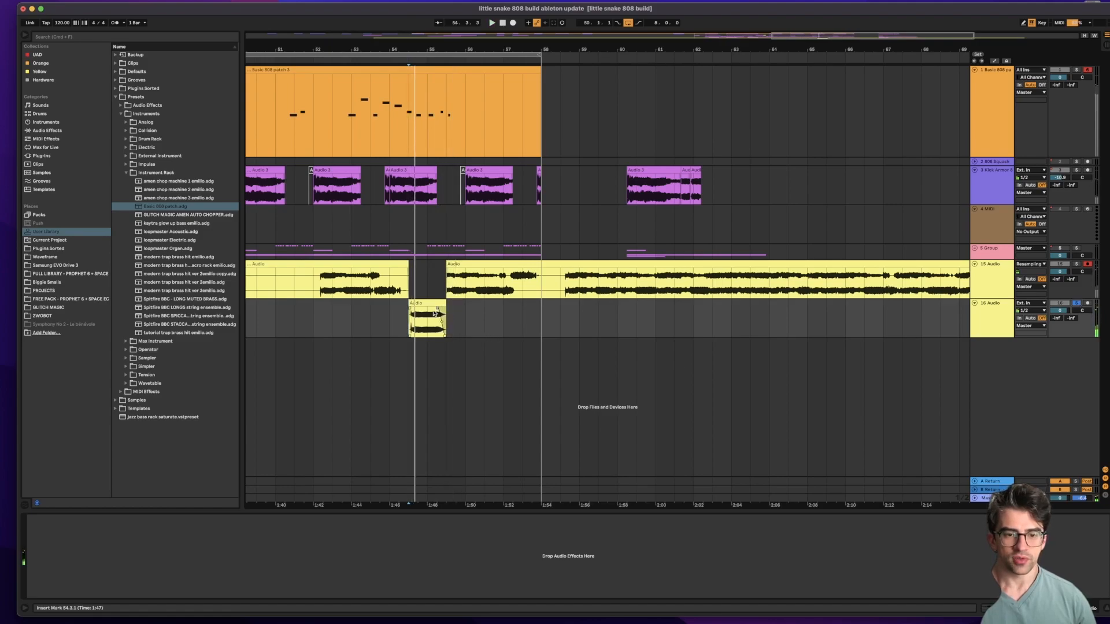
key("space")
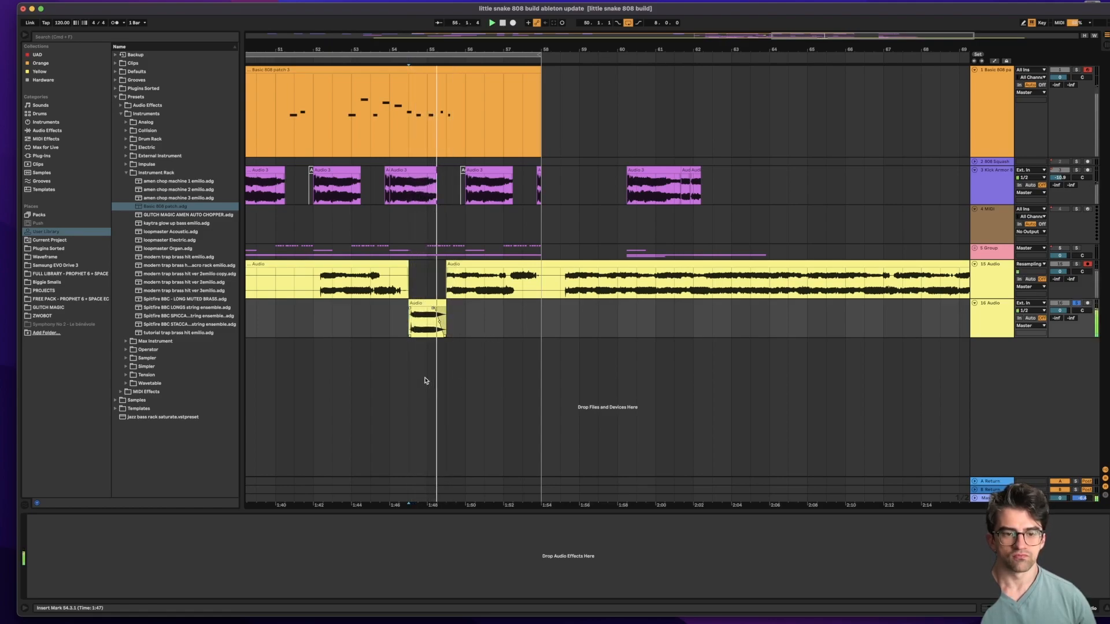
left_click_drag(430, 310, 419, 310)
key("space")
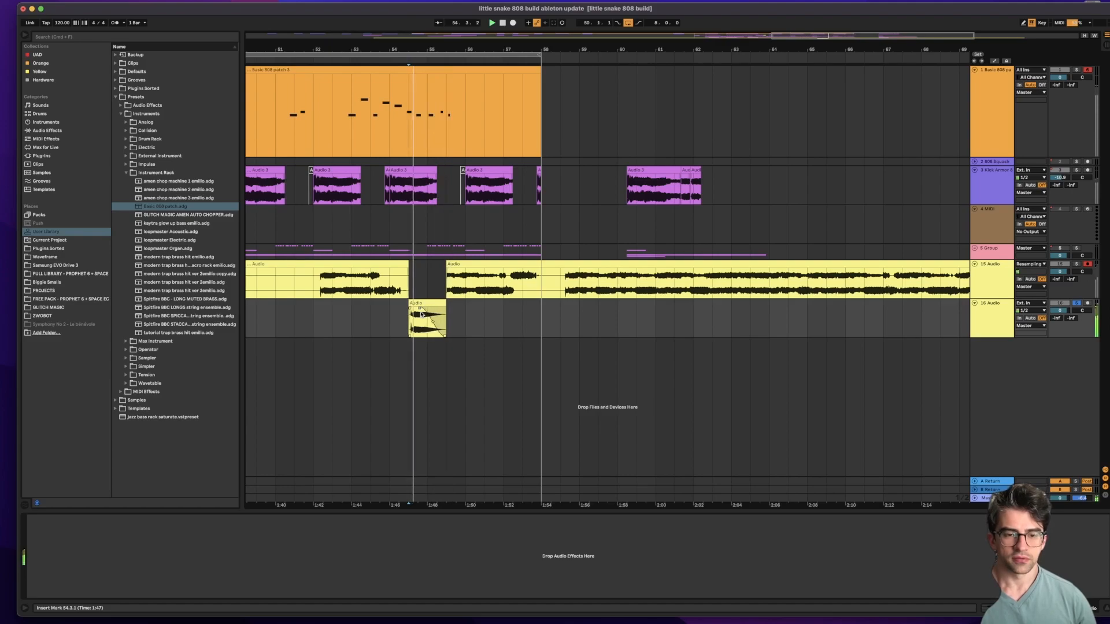
key("space")
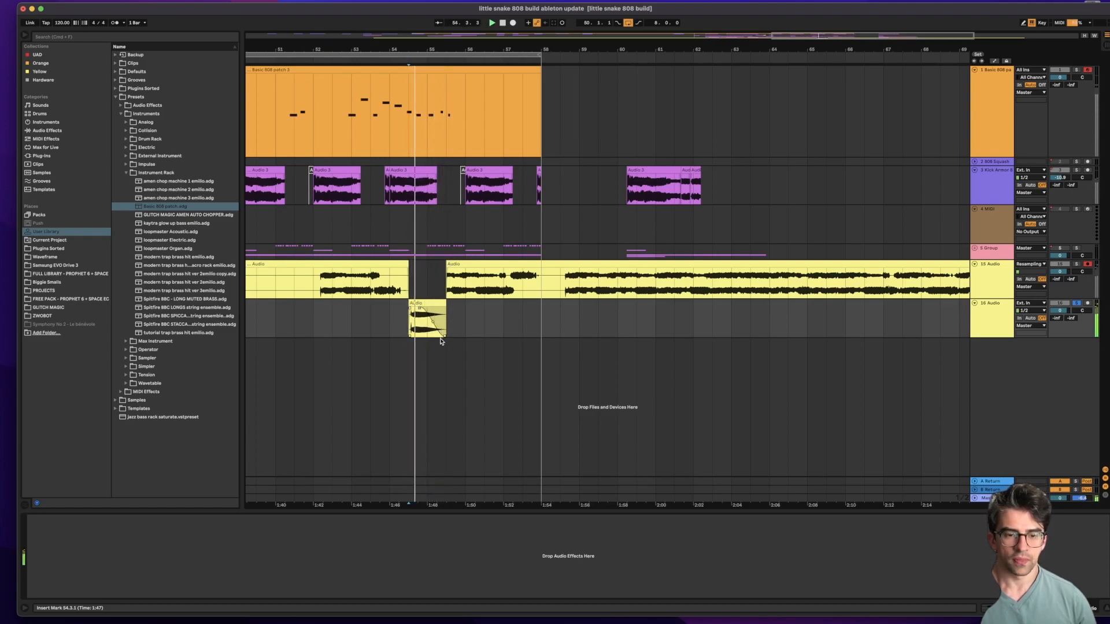
key("space")
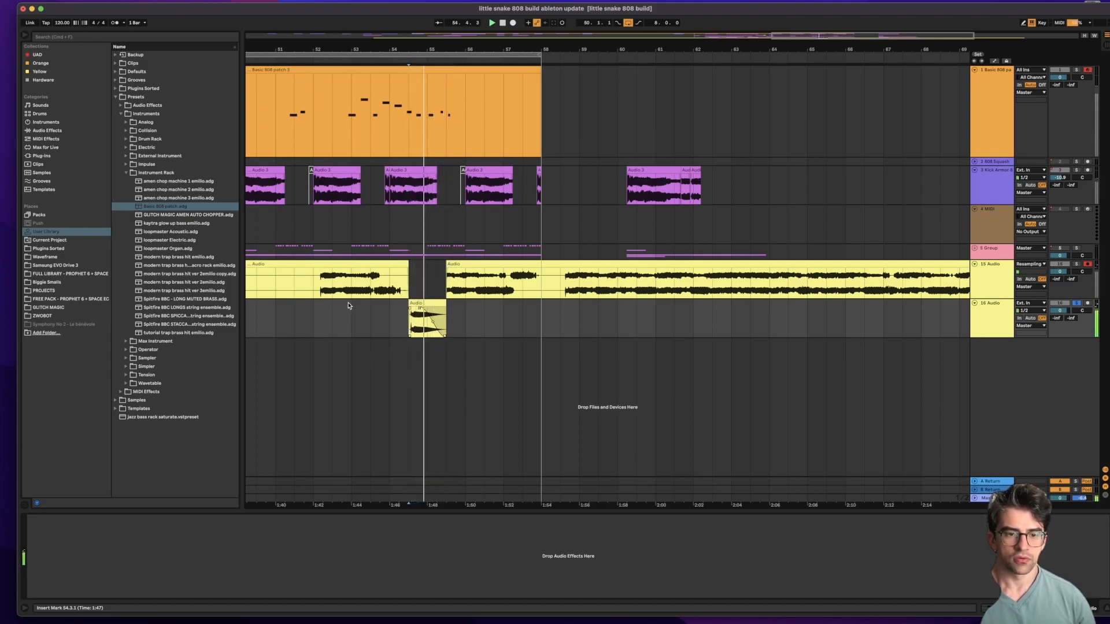
Solo the long resampled recording again and listen to it from bar 52
scroll(434, 324, "left", 5)
left_click(455, 290)
key("space")
key("space")
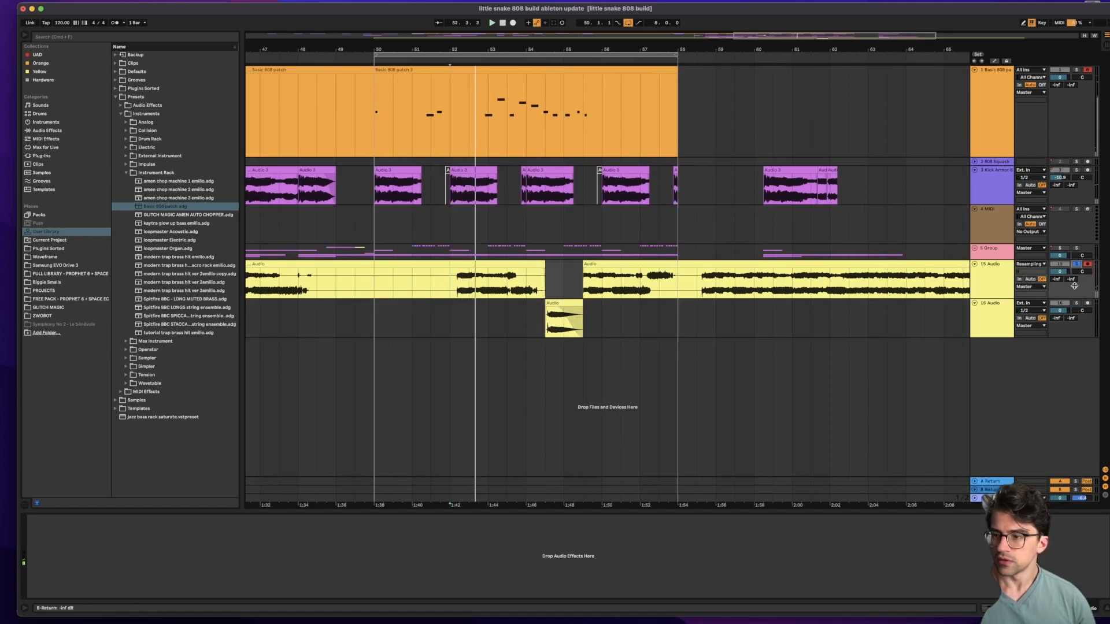
Listen to earlier parts of the soloed resampled recording, playing it from 44.1.1 and from 41.1.1
scroll(415, 292, "left", 10)
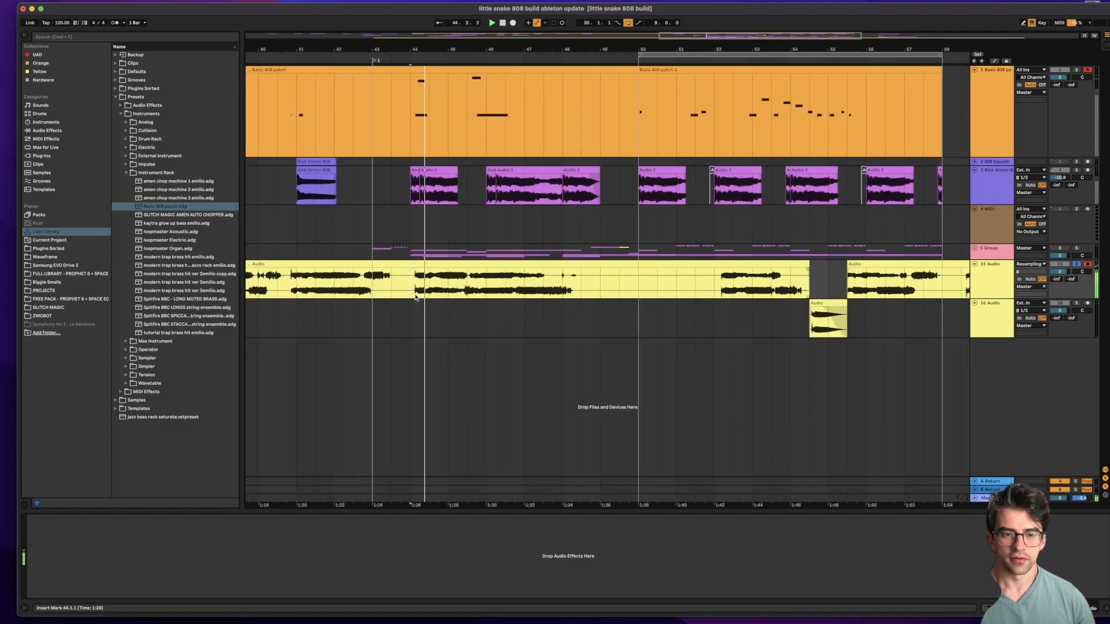
key("space")
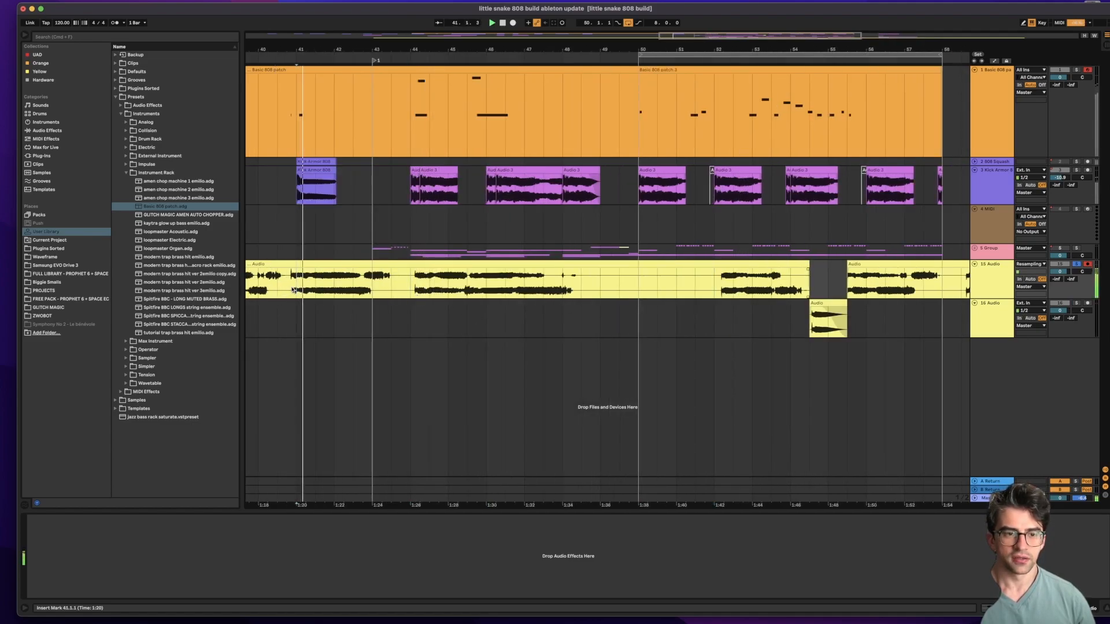
scroll(518, 295, "left", 10)
key("space")
key("space")
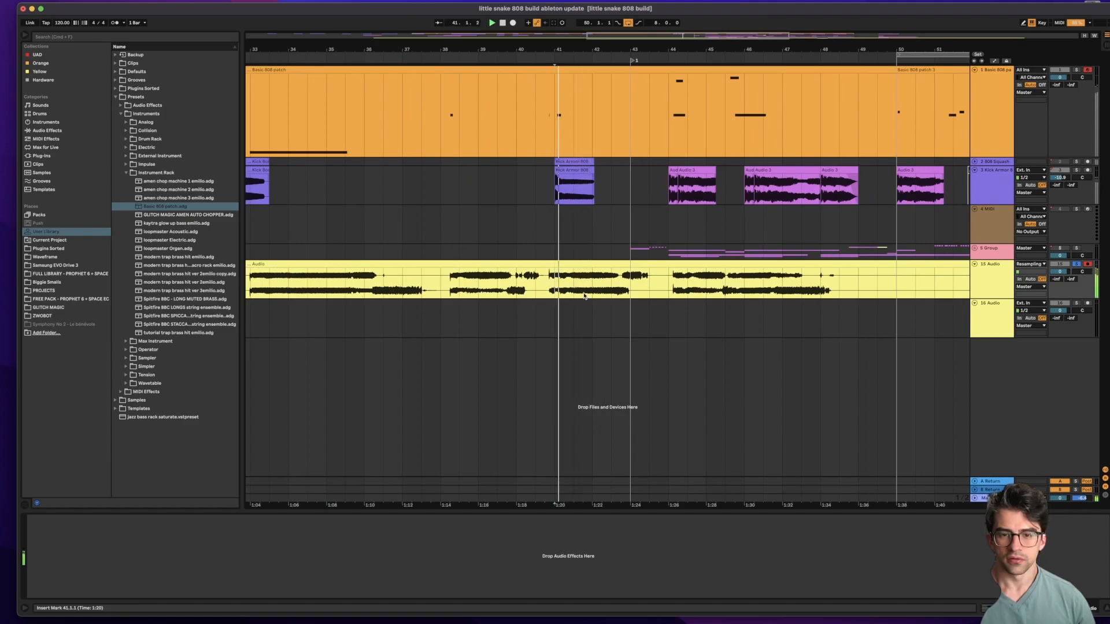
key("space")
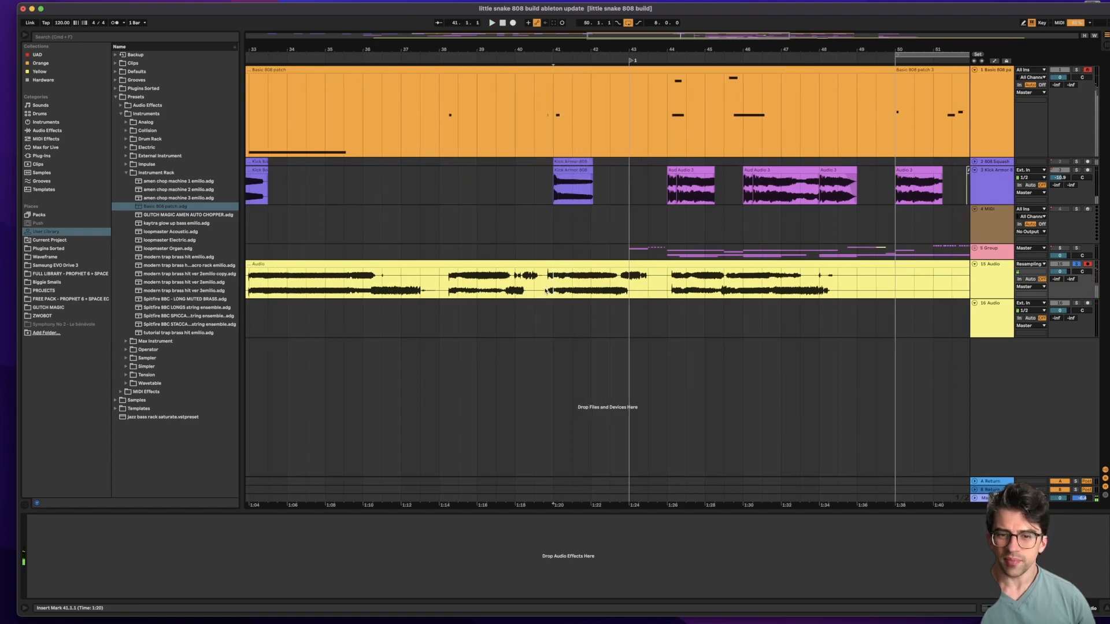
Replay the resampled recording from 40.4.1 to catch the start of the sound just before bar 41
key("plus")
key("plus")
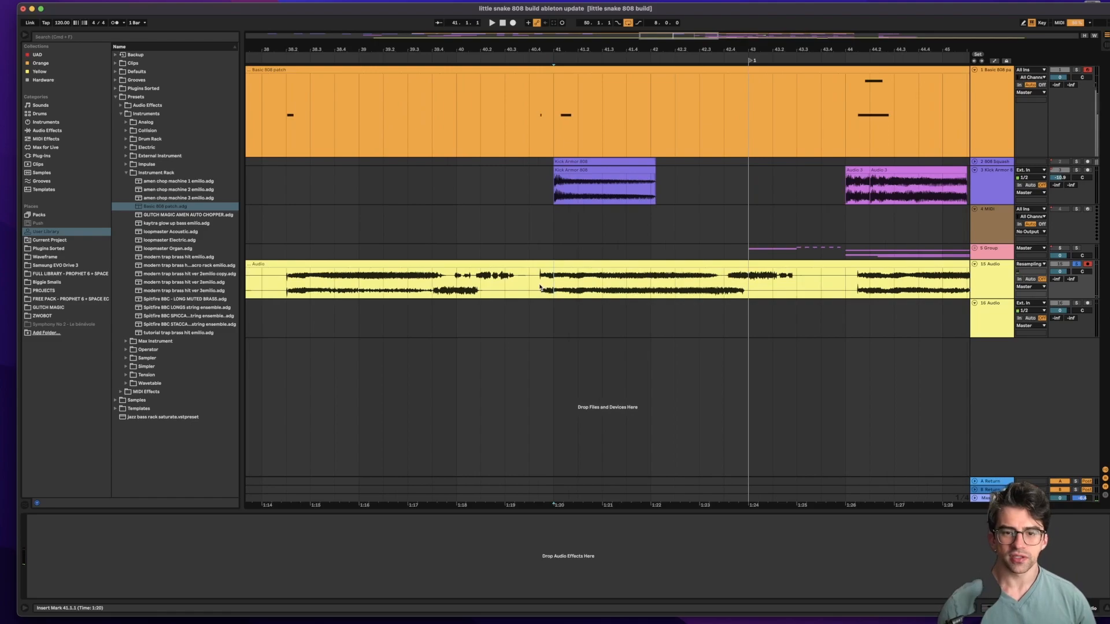
key("space")
key("space")
key("space")
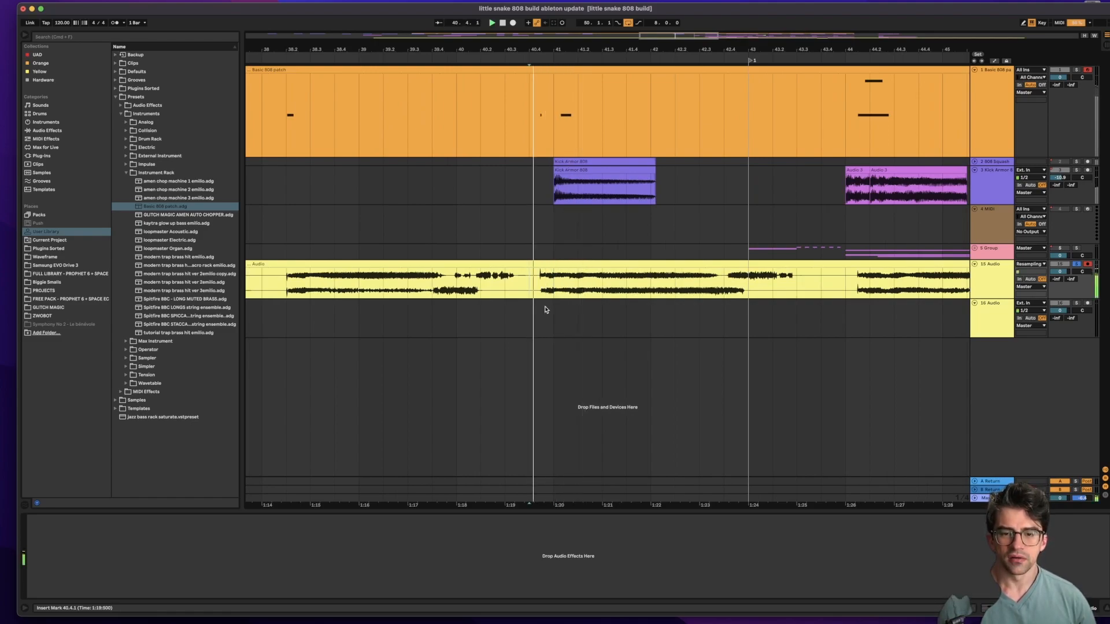
key("space")
key("space")
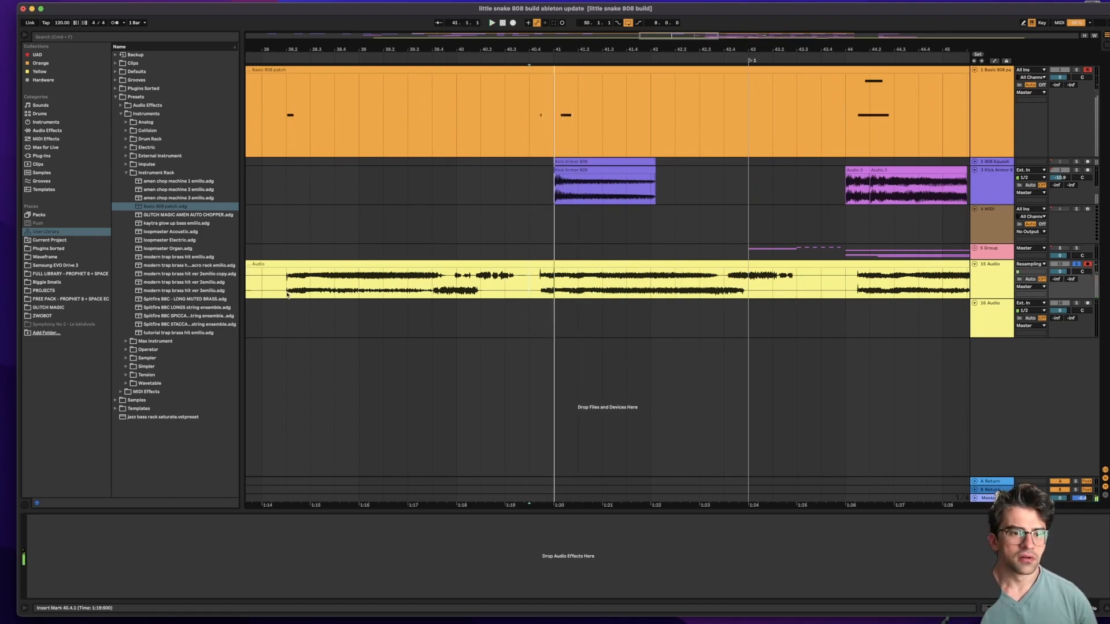
Listen to the earlier bass sounds in the resampled recording, playing from 38.2.1 and from 33.1.1
left_click(282, 286)
key("space")
key("space")
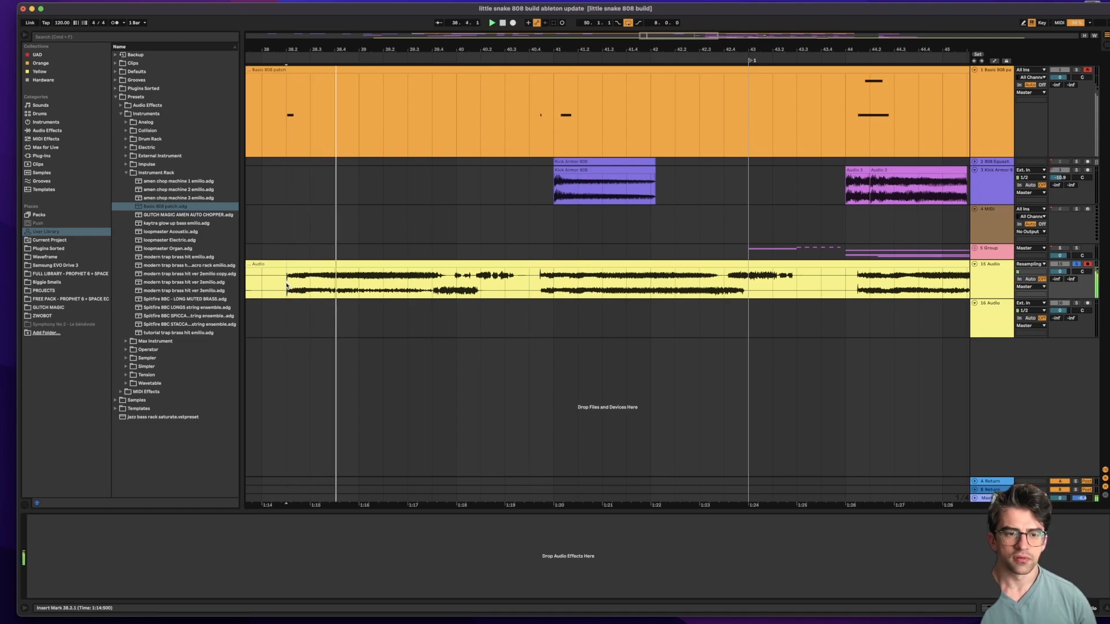
scroll(286, 285, "left", 10)
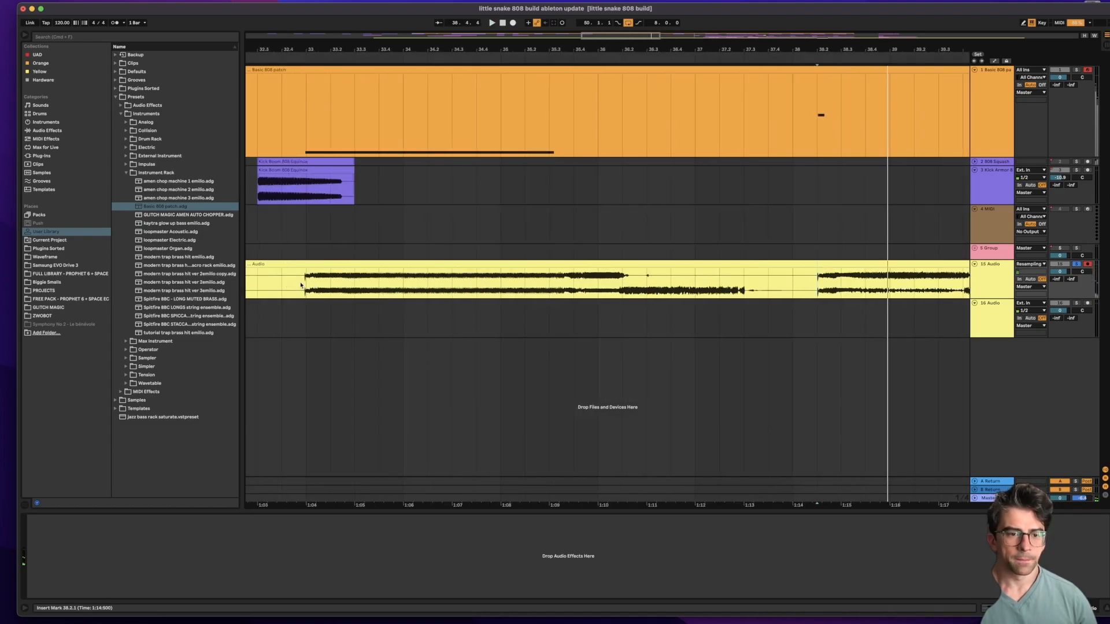
key("space")
key("space")
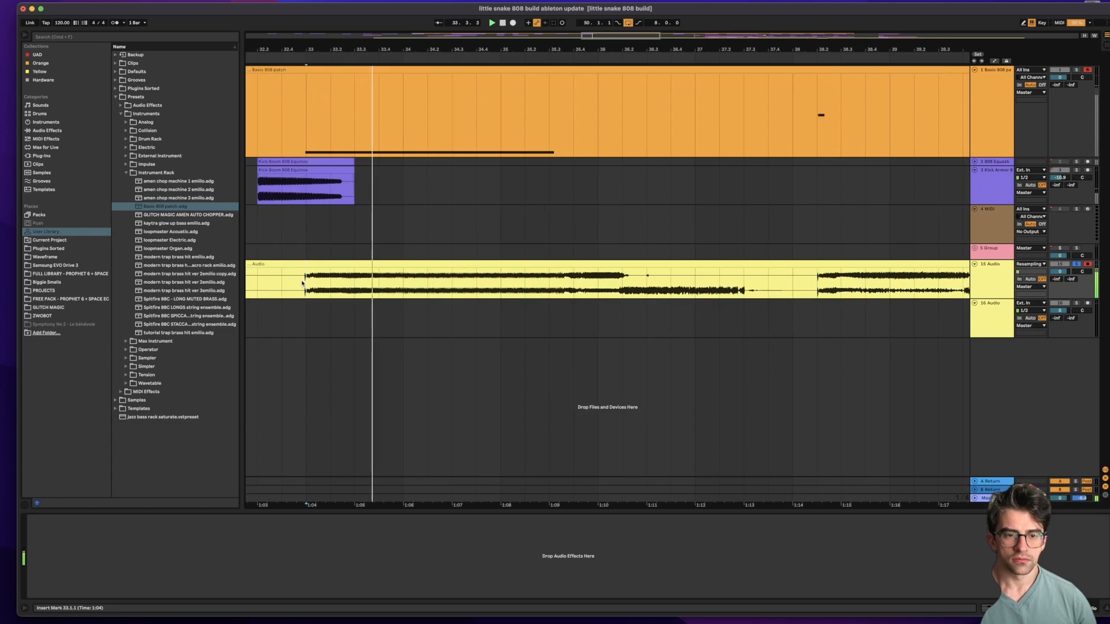
Split the resampled recording at 32.4.4 and 34.3.1 and move that section down to track 16 at the same position
left_click(454, 290)
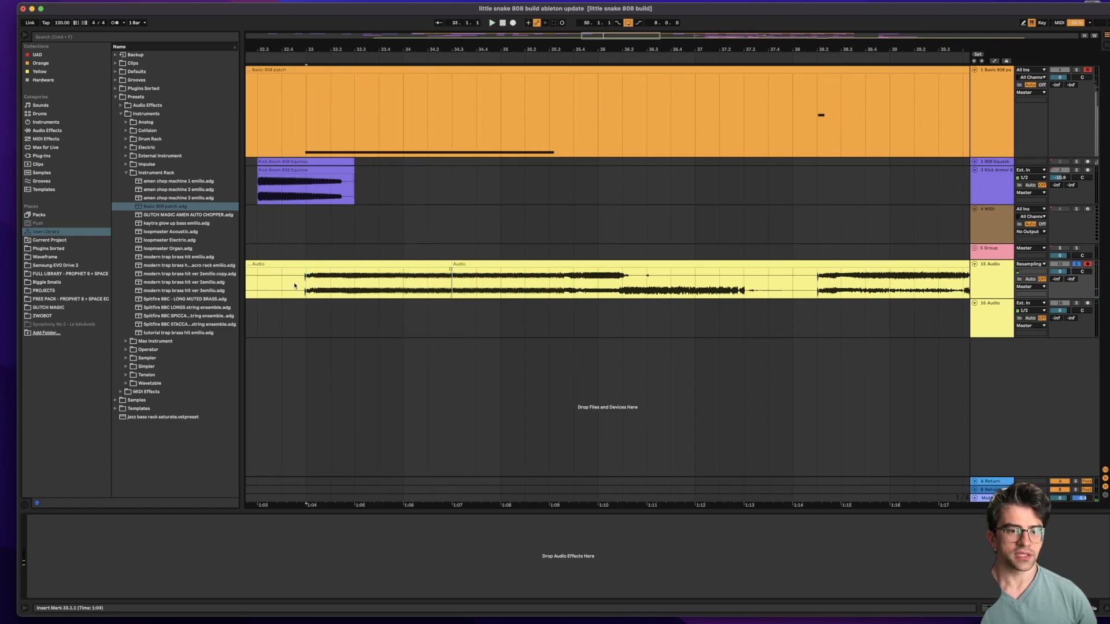
key("plus")
key("plus")
key("plus")
key("plus")
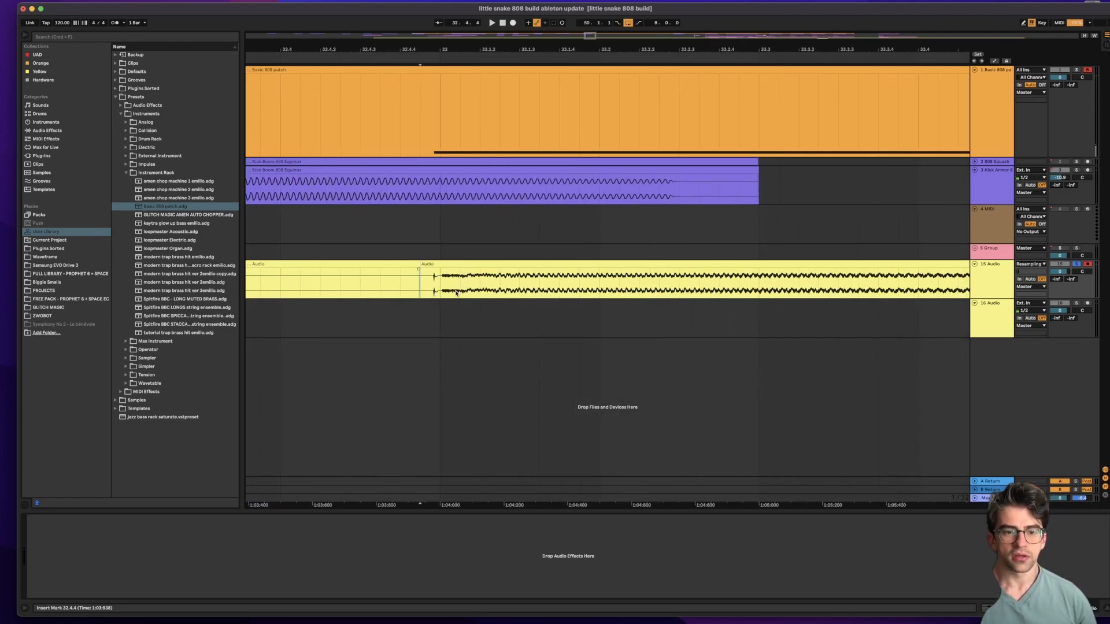
left_click_drag(467, 272, 467, 313)
Give the extracted clip a fade-out starting shortly after bar 34, solo its track and replay the clip from its start
key("minus")
key("minus")
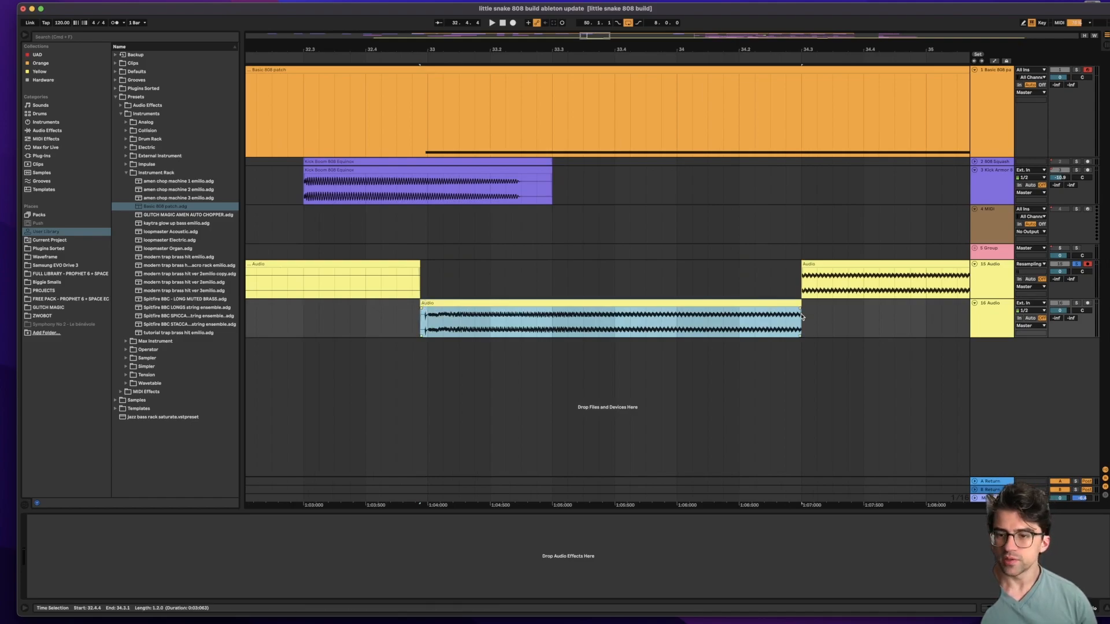
left_click_drag(800, 308, 719, 308)
key("space")
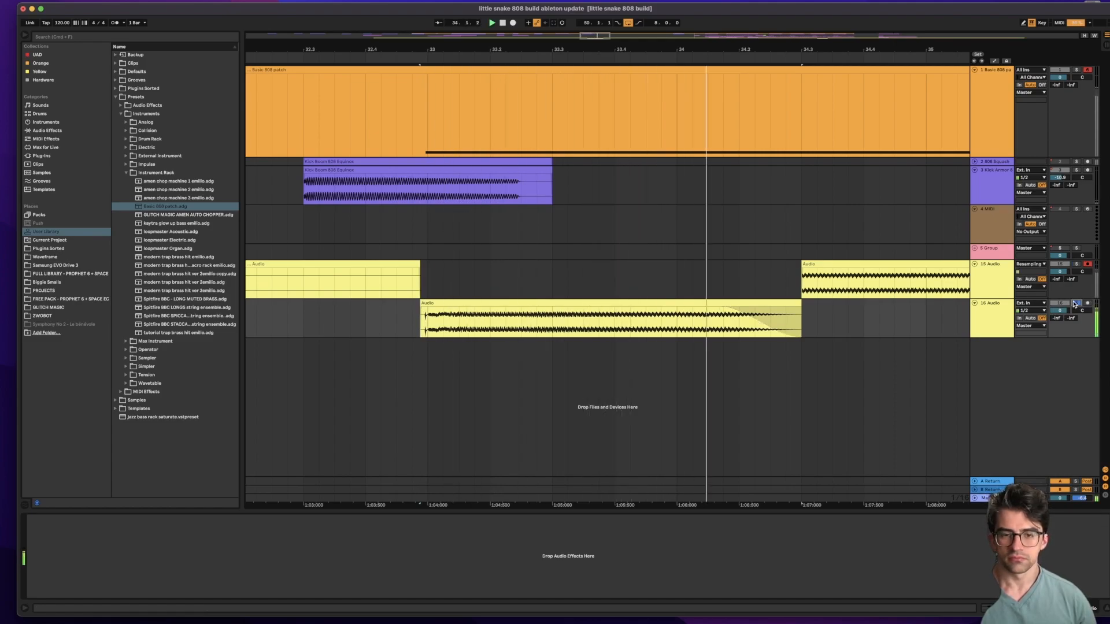
left_click(419, 330)
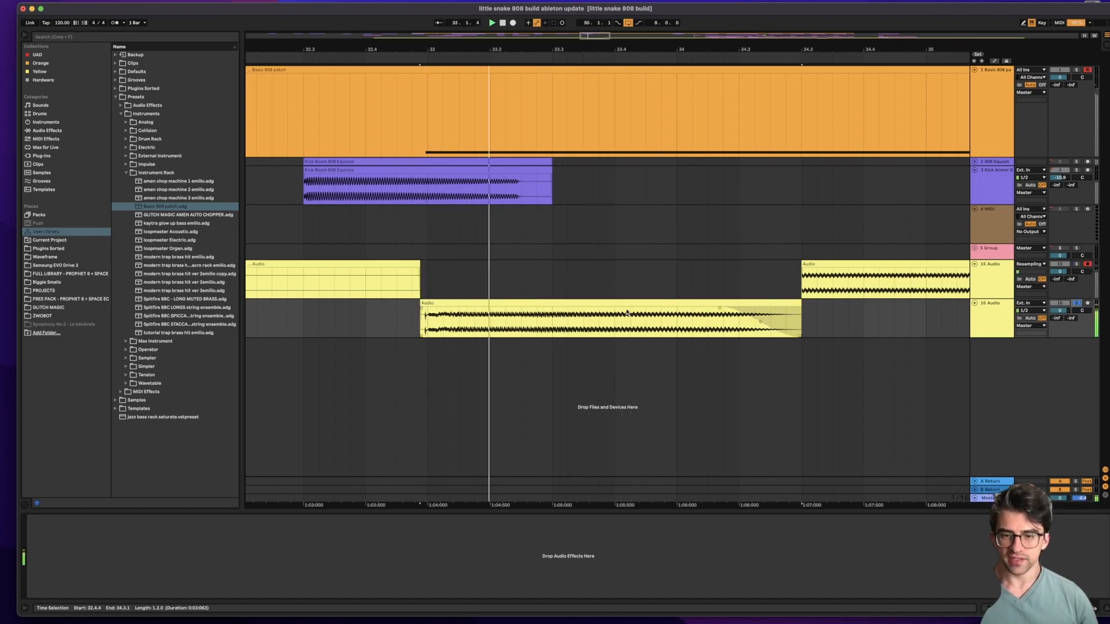
key("space")
scroll(592, 338, "left", 1)
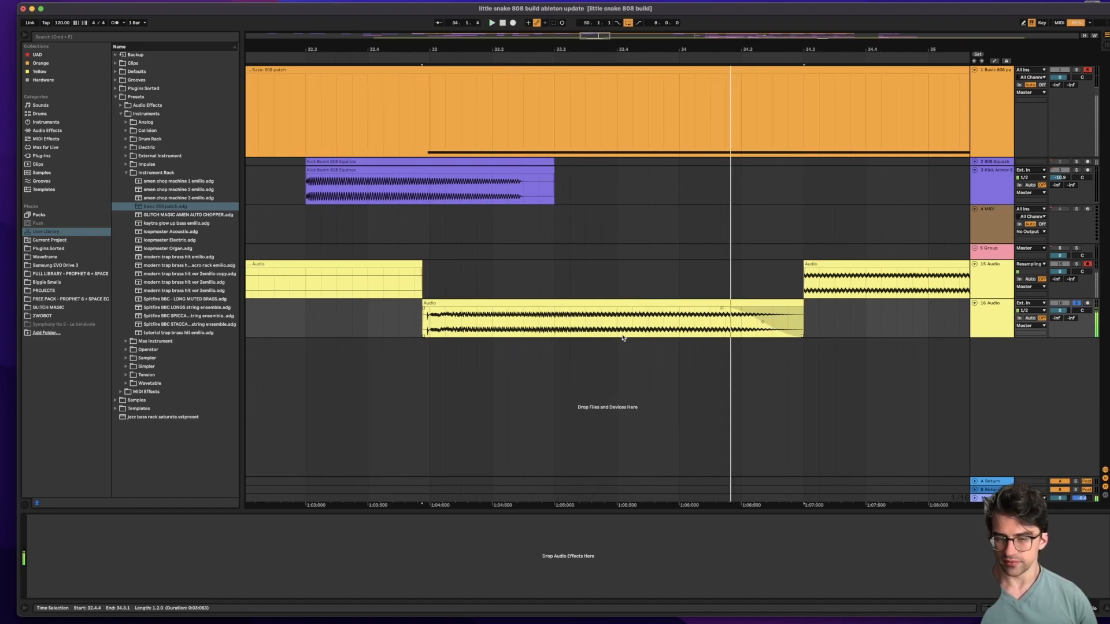
key("space")
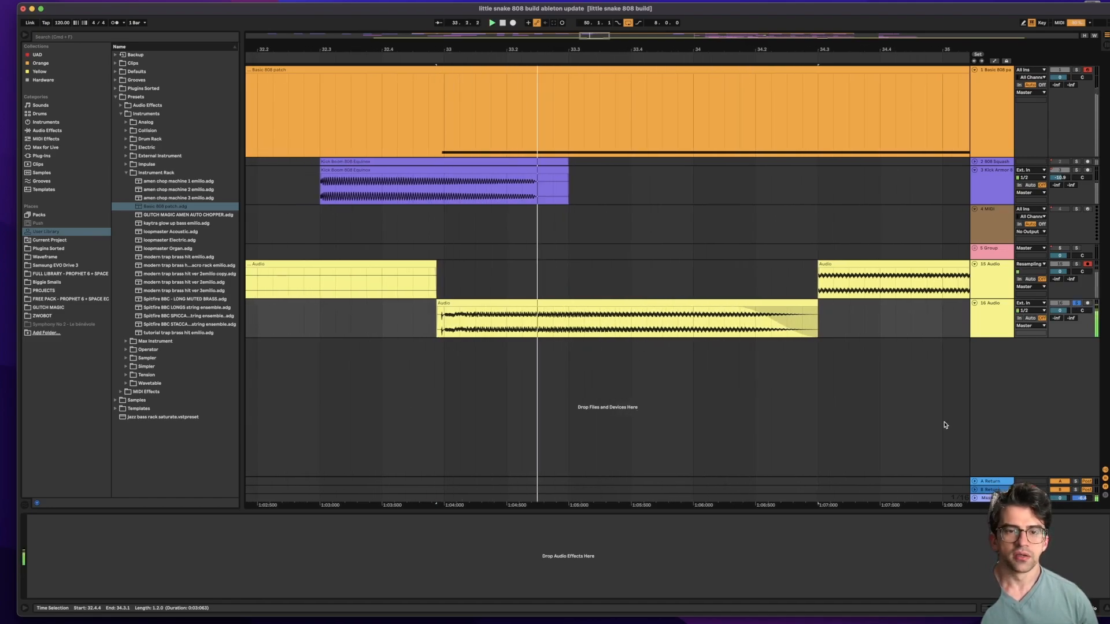